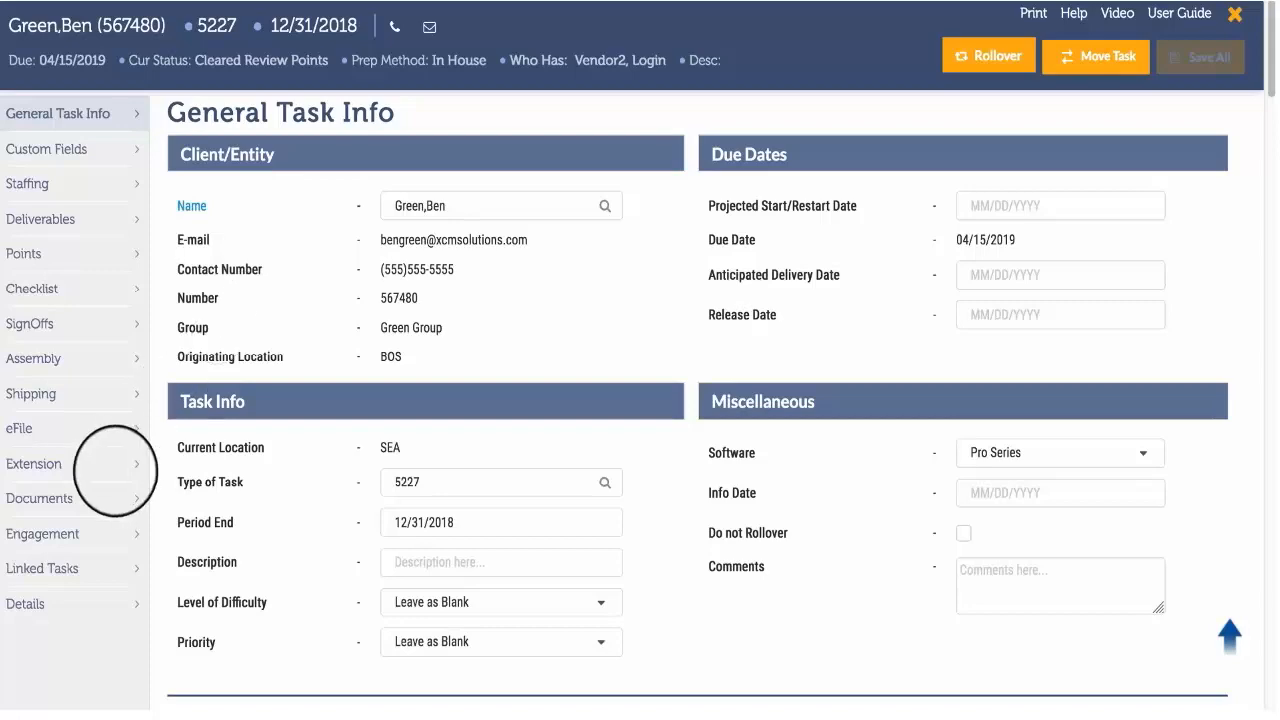
Create an extension for this task and open the Federal deliverable for bulk editing.
click(95, 464)
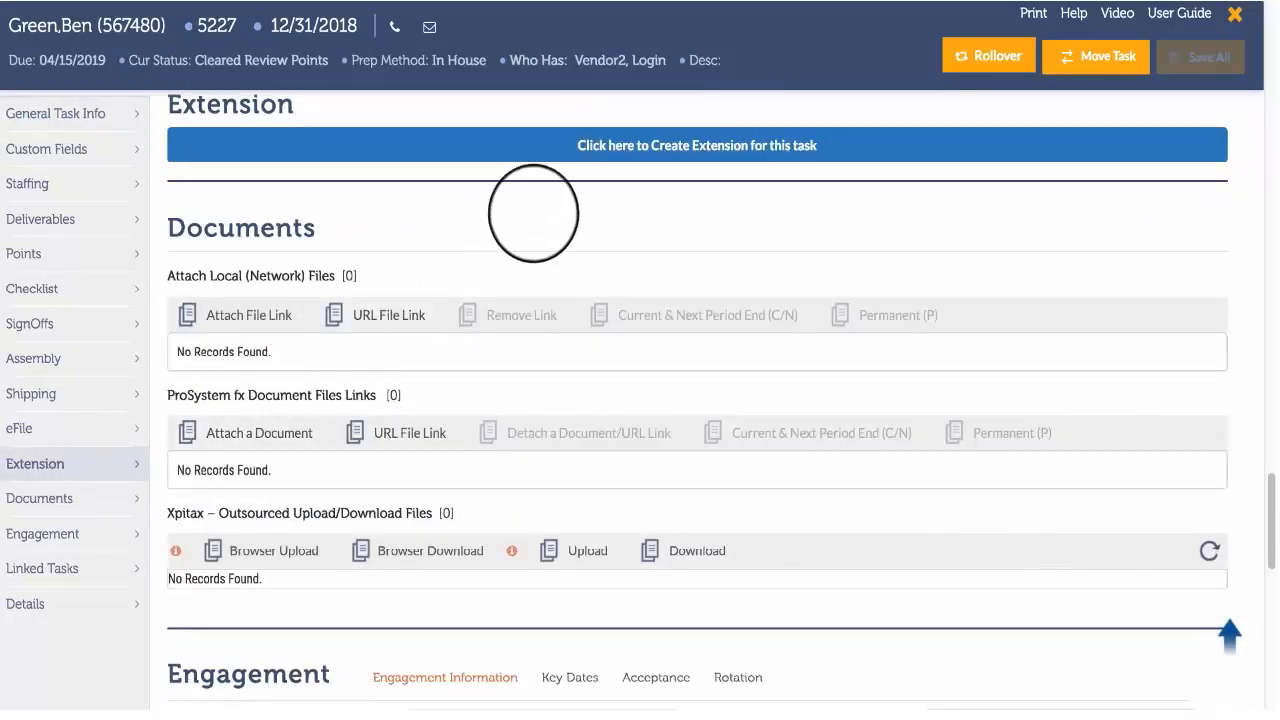
click(602, 145)
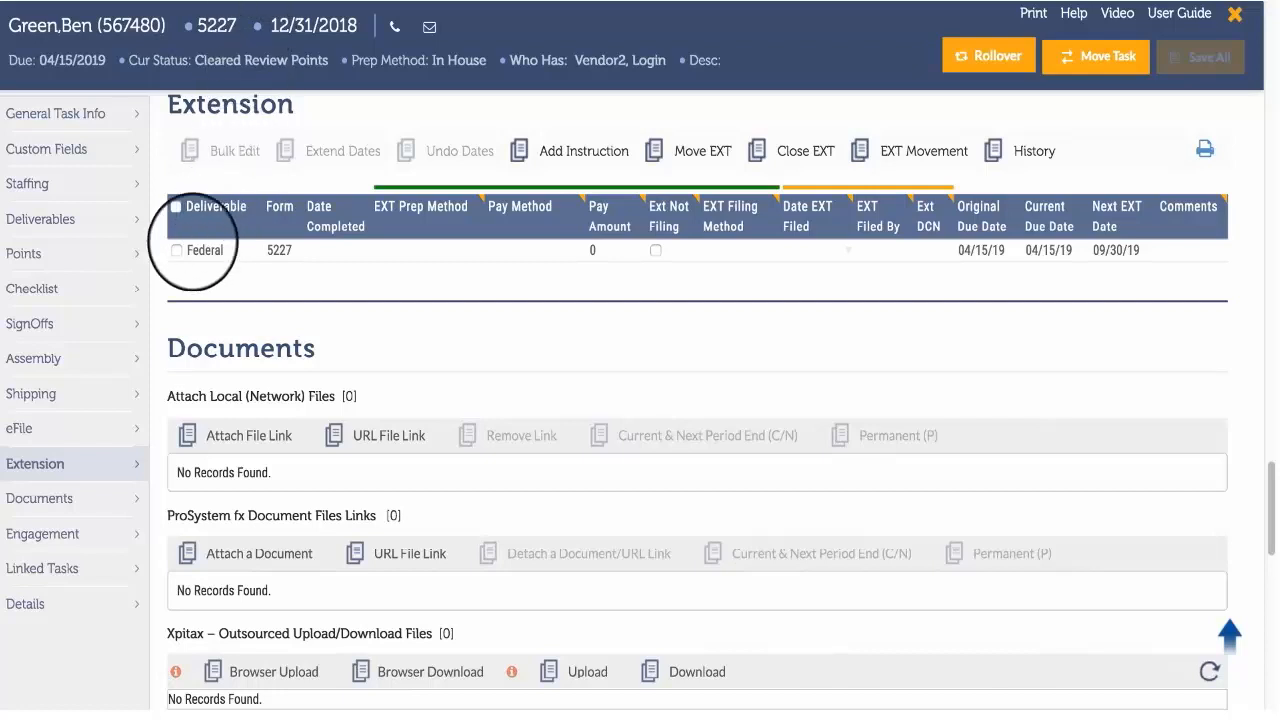
click(176, 250)
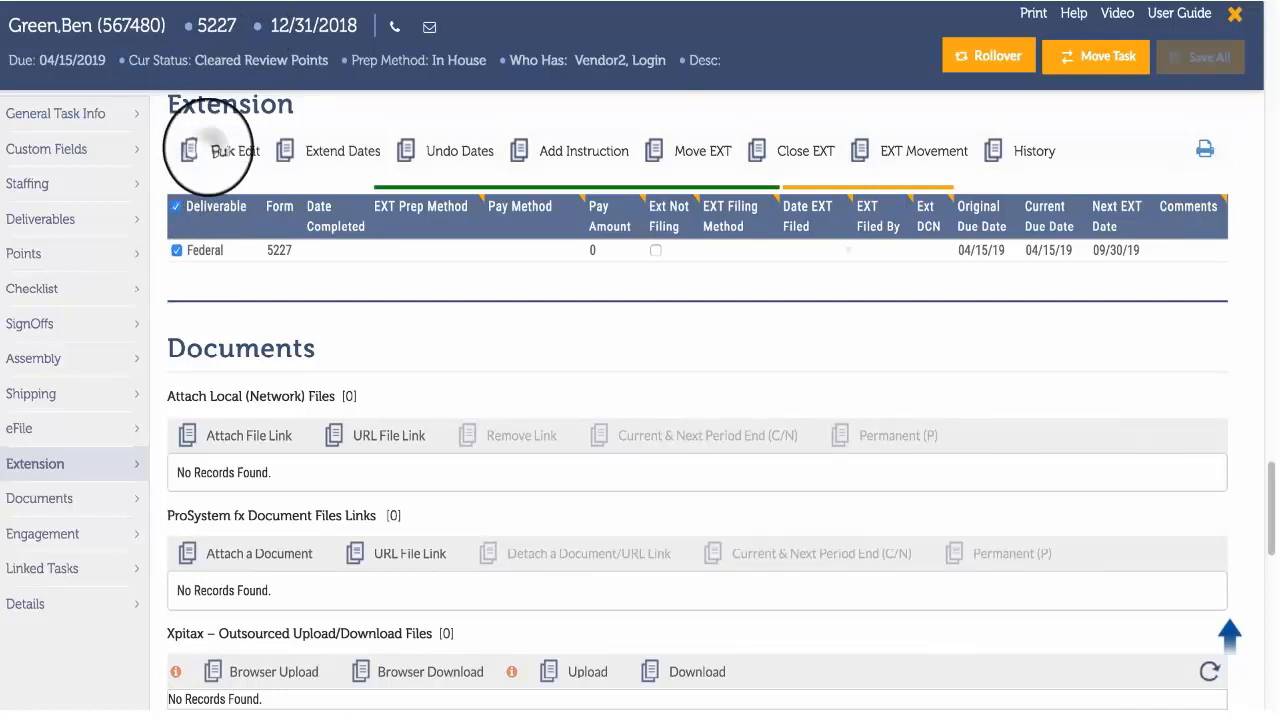
click(209, 148)
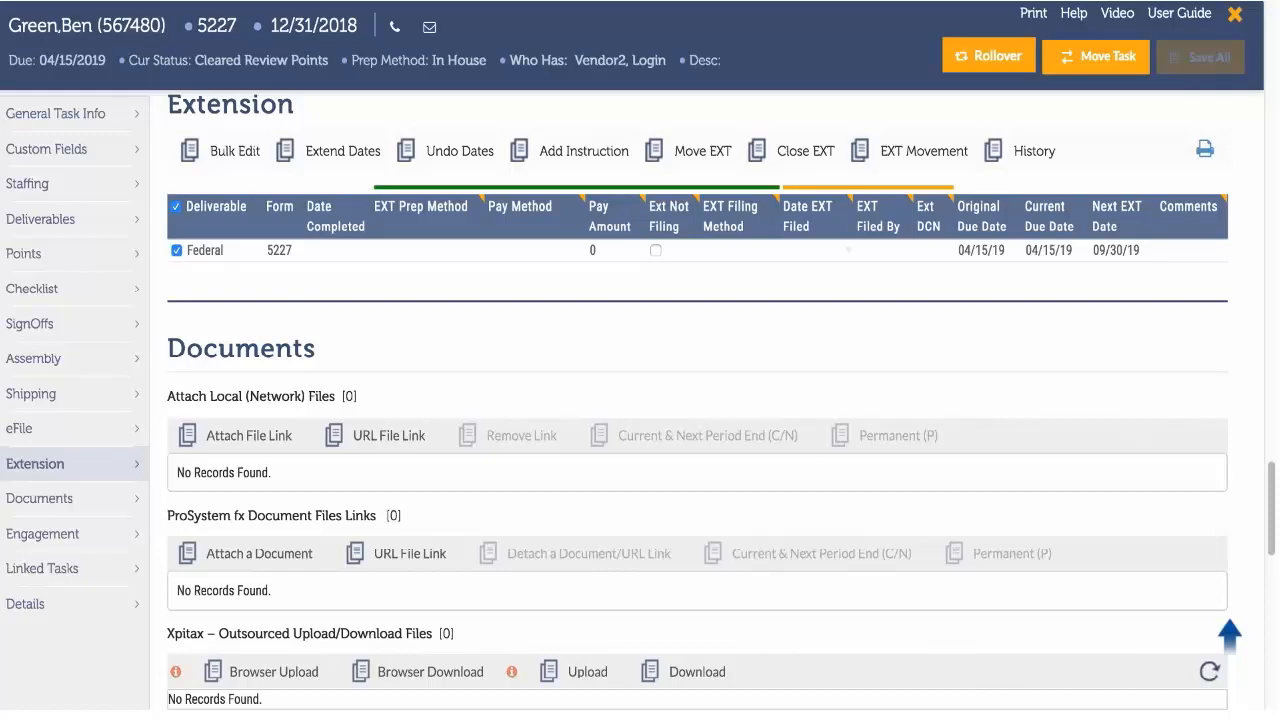
Add and save the extension instruction "Send duplicate to secondary address.".
click(535, 140)
text(Send dupl)
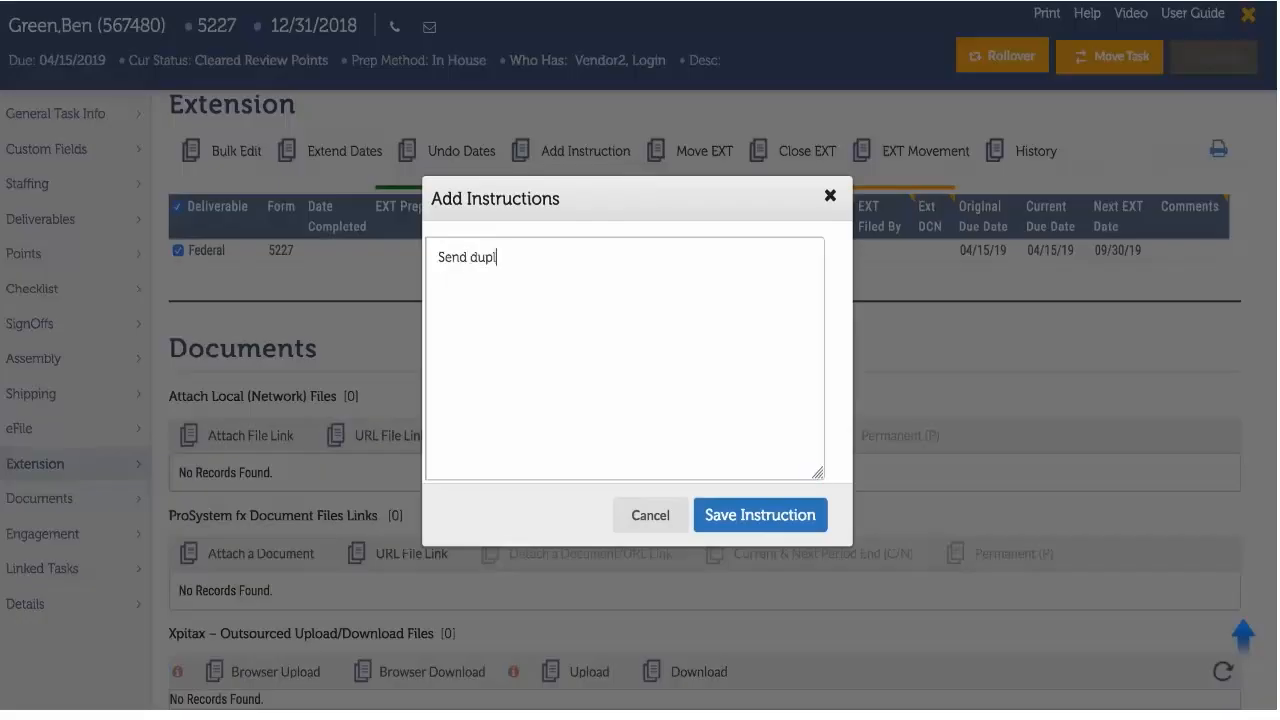
text(icate to secondary address.)
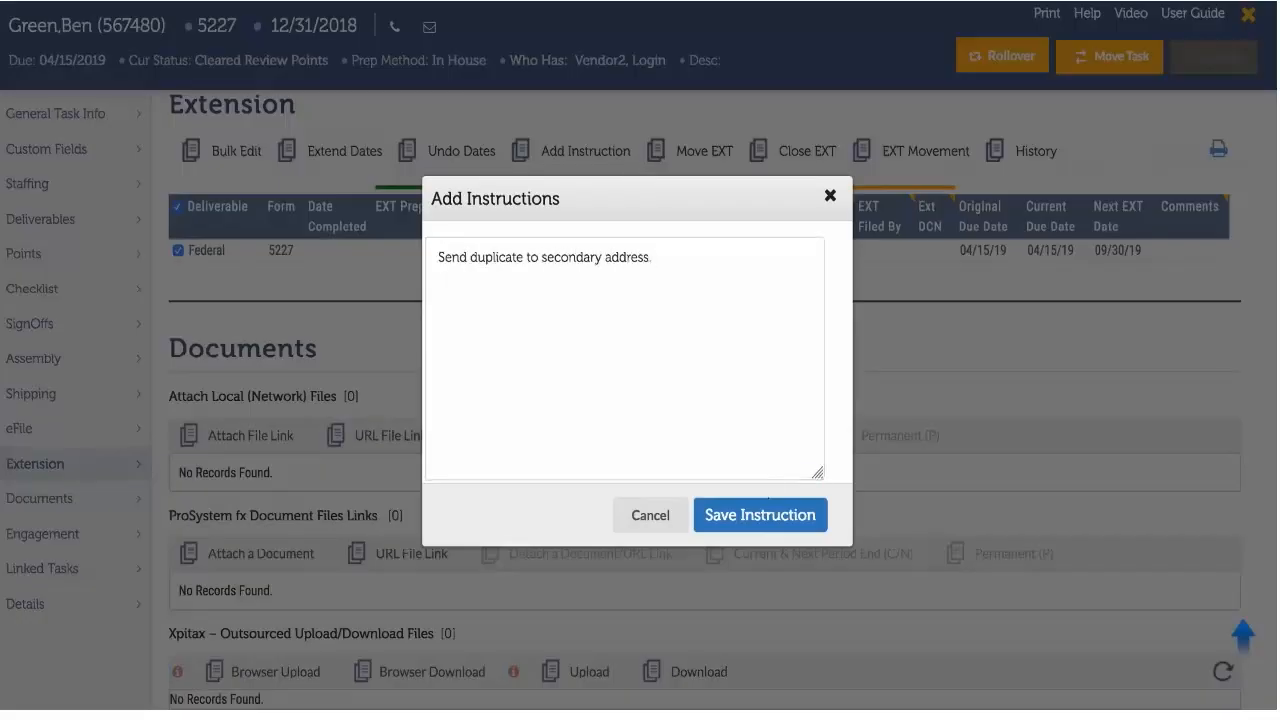
click(755, 513)
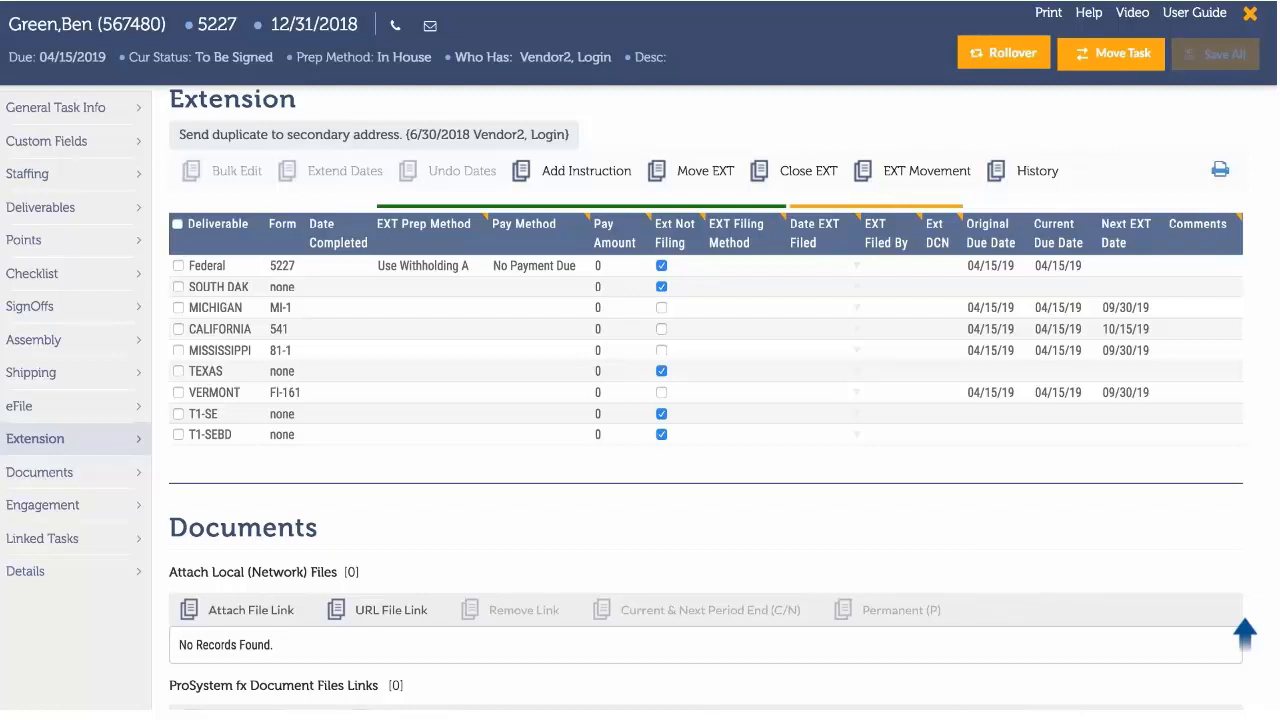
Set Michigan's EXT Prep Method to File With Zeros and fill it down through the Vermont row.
click(445, 310)
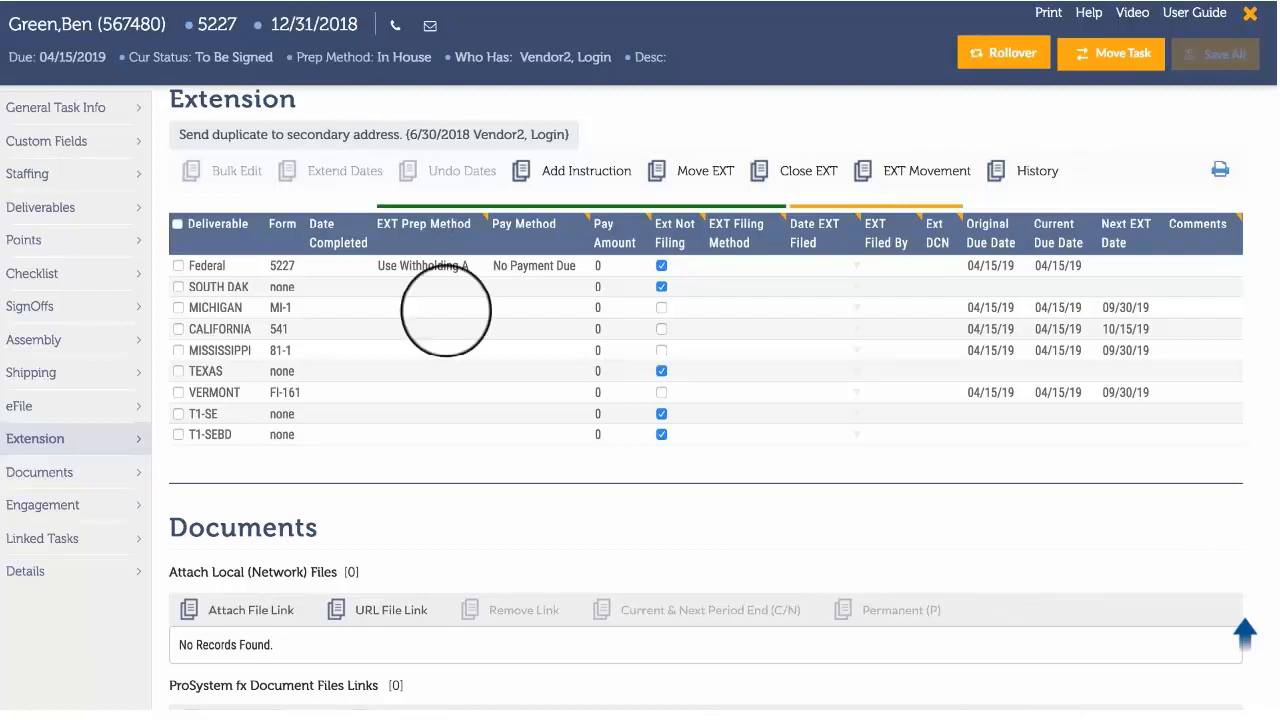
click(447, 310)
click(457, 308)
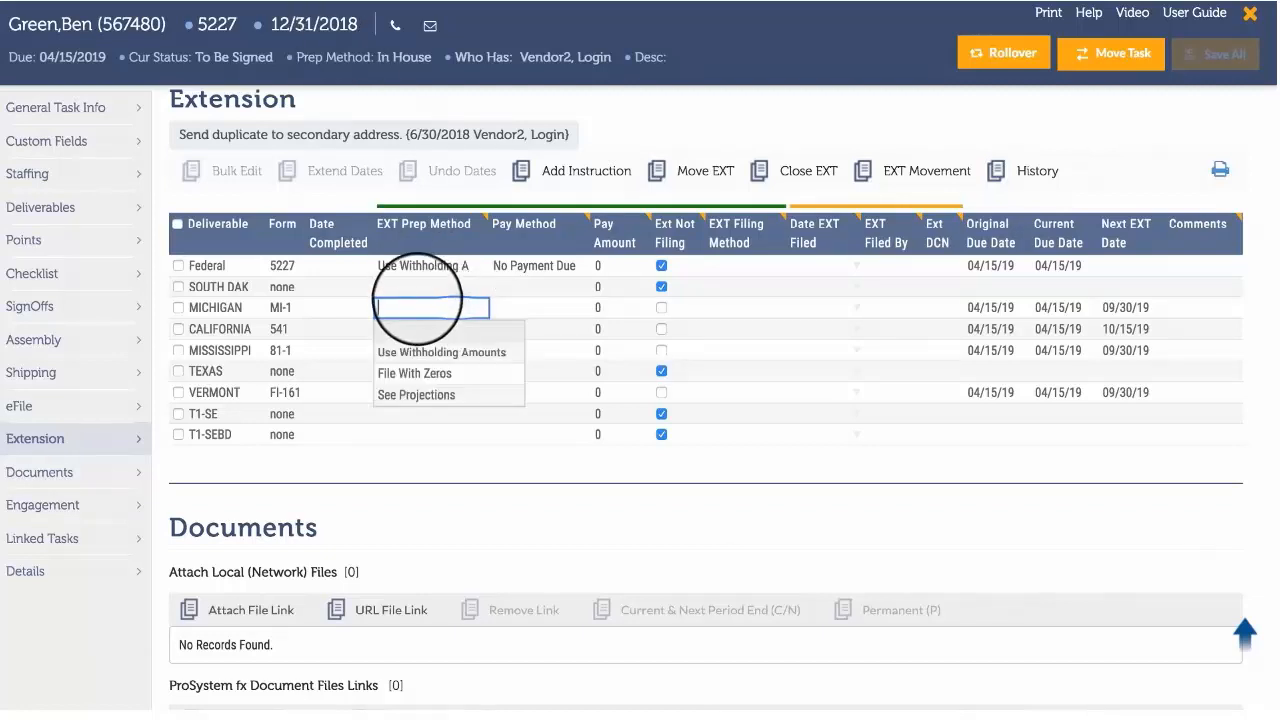
click(415, 373)
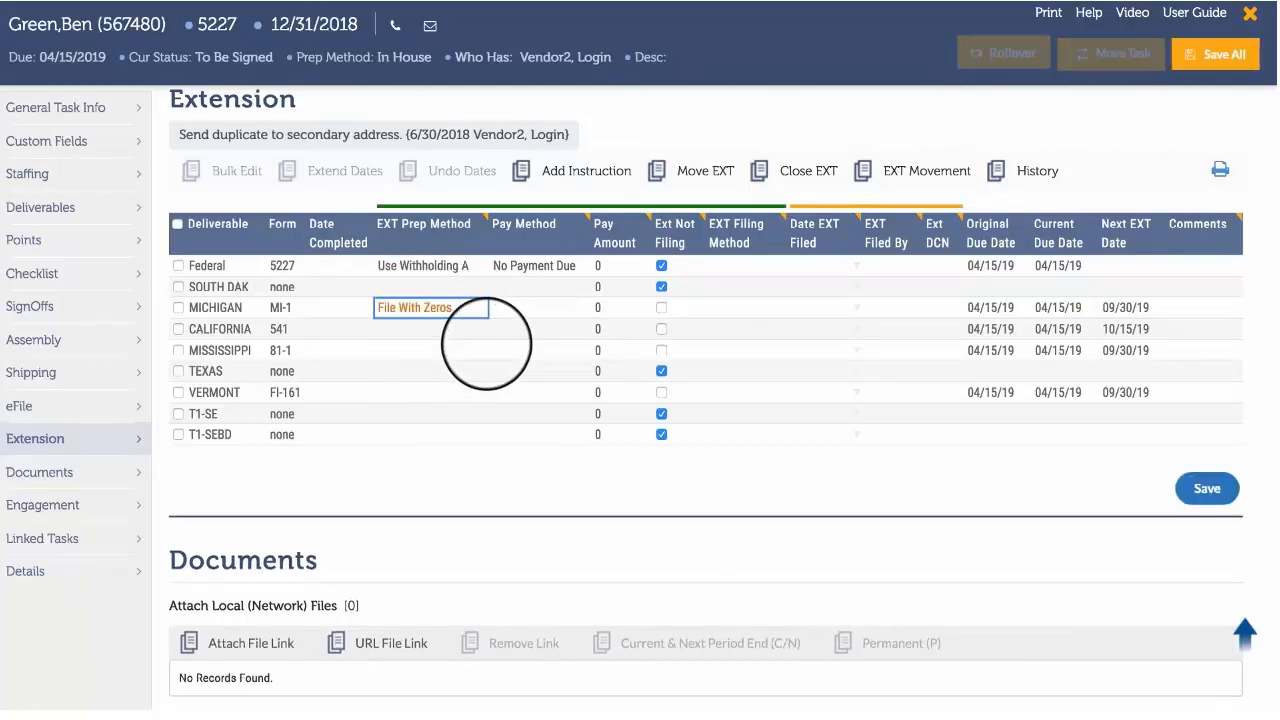
drag(491, 355, 490, 415)
Set Michigan's Pay Method to the "Check Mailed by" option and fill it down through the Vermont row.
click(520, 308)
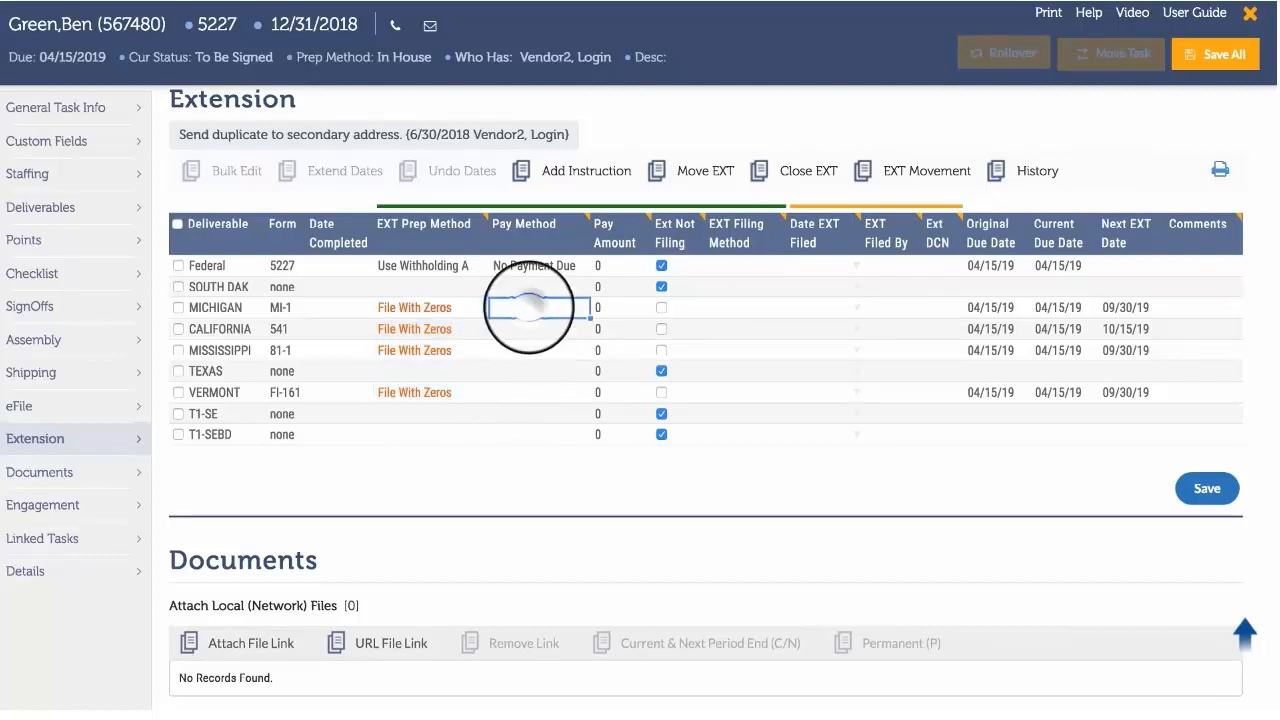
click(530, 307)
click(545, 394)
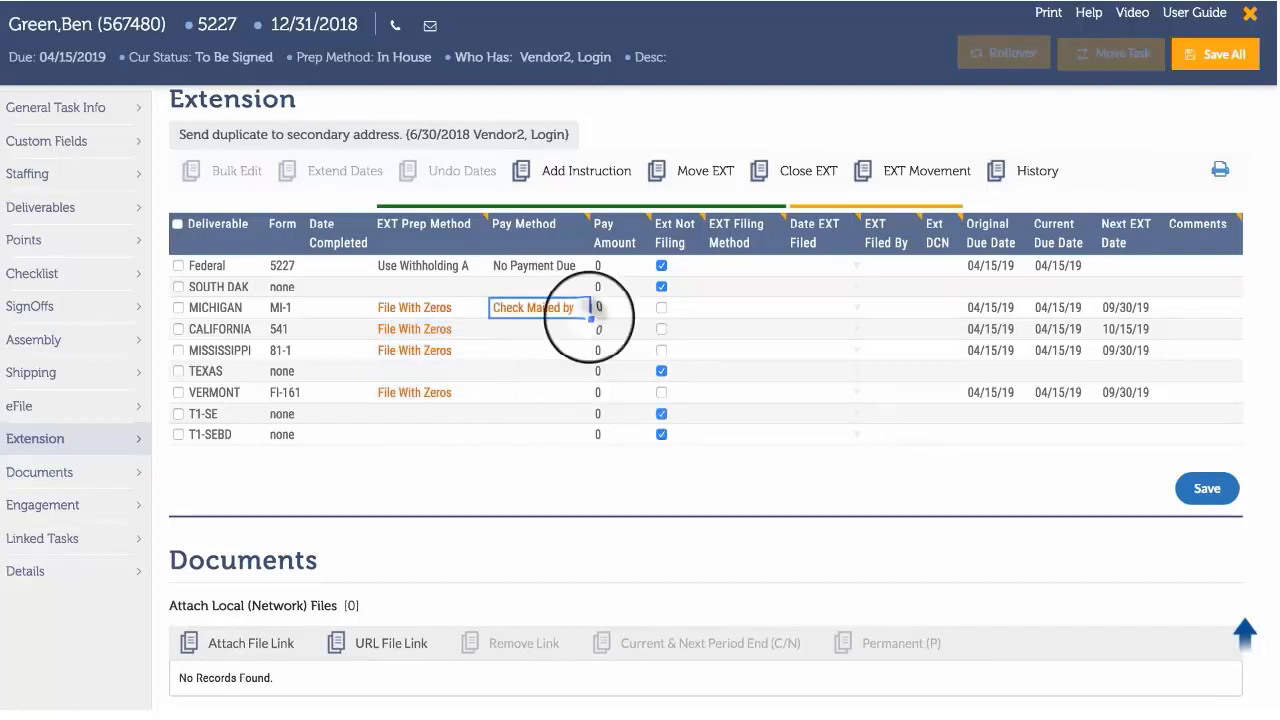
drag(590, 316, 594, 392)
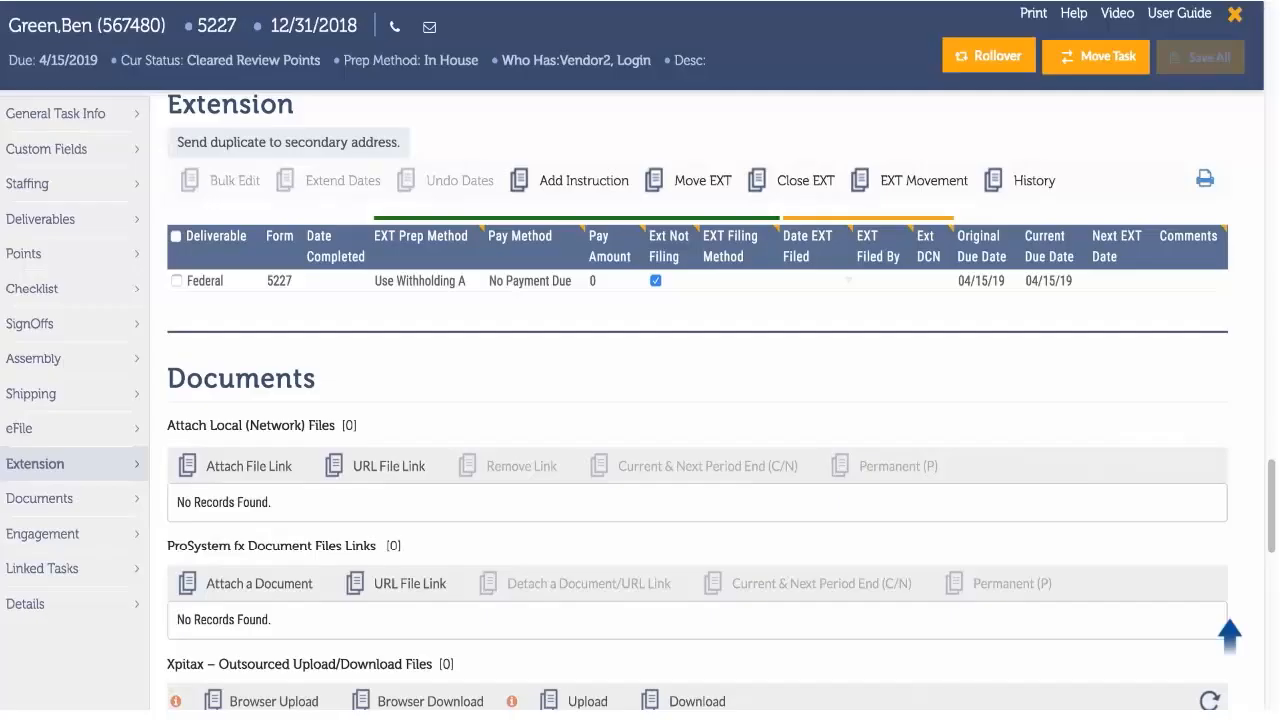
Move the task's extension to the EXT Review status and save the move.
click(665, 180)
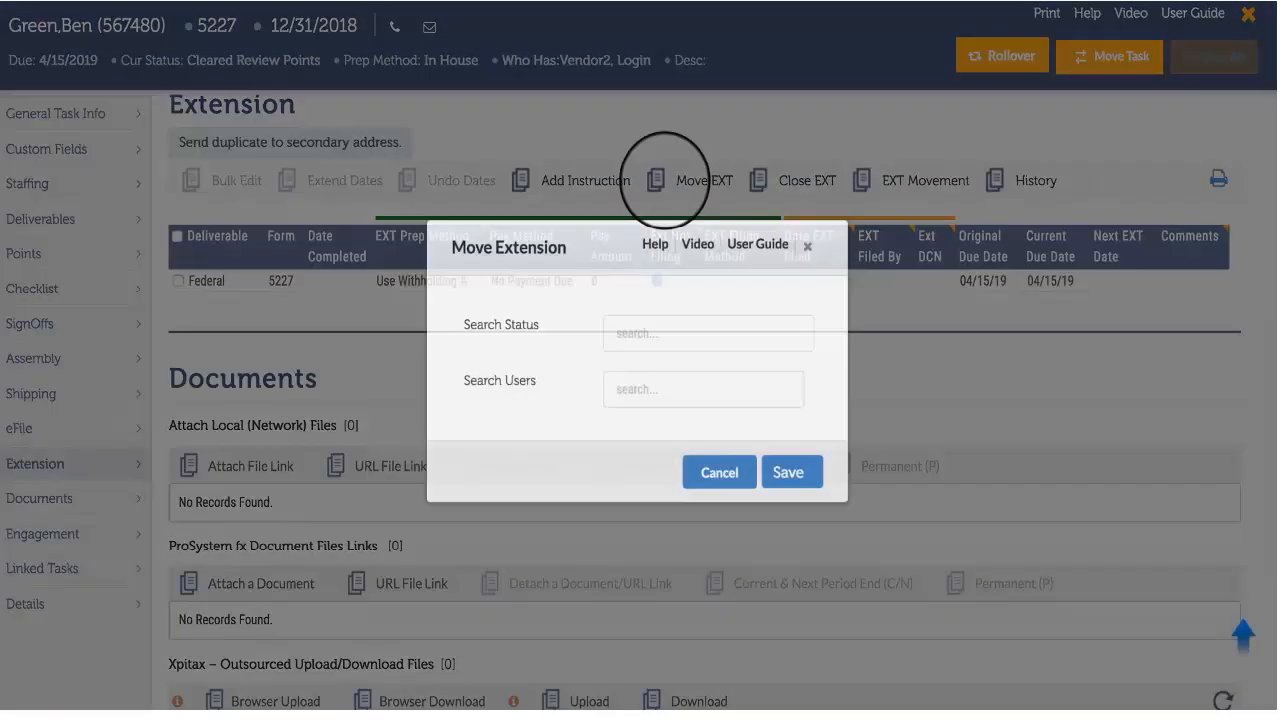
click(710, 337)
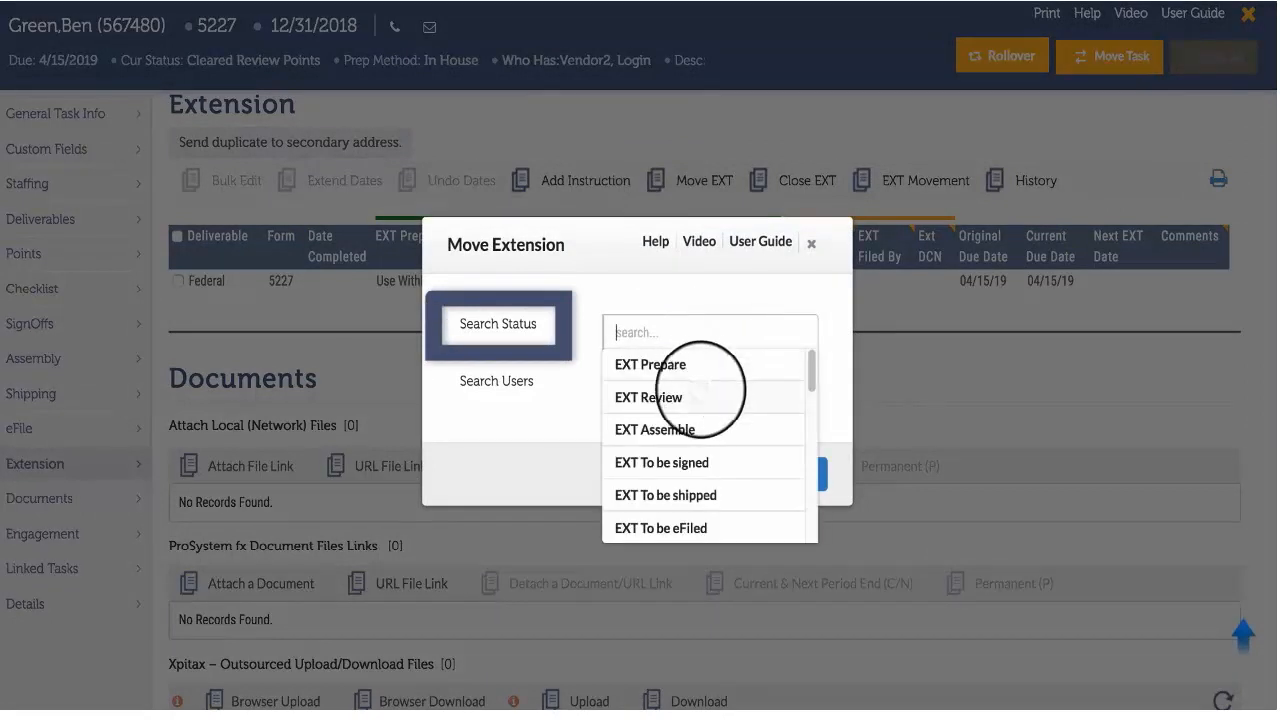
click(705, 390)
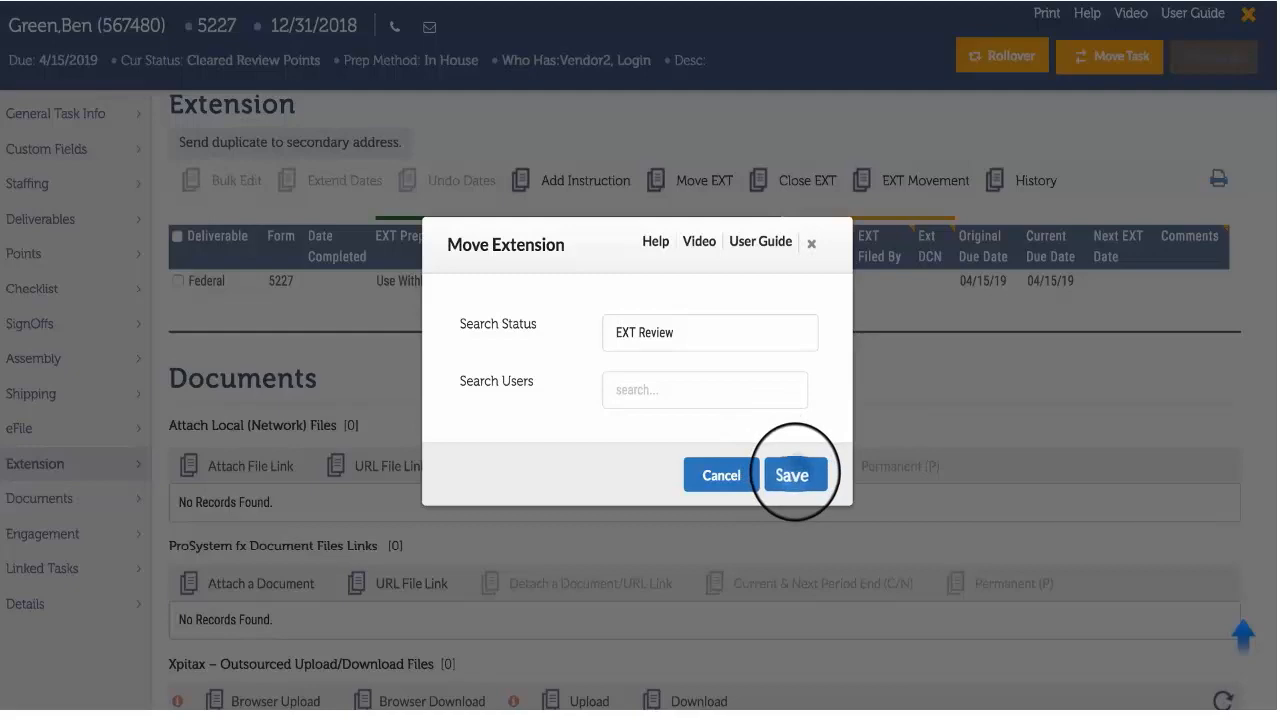
click(792, 472)
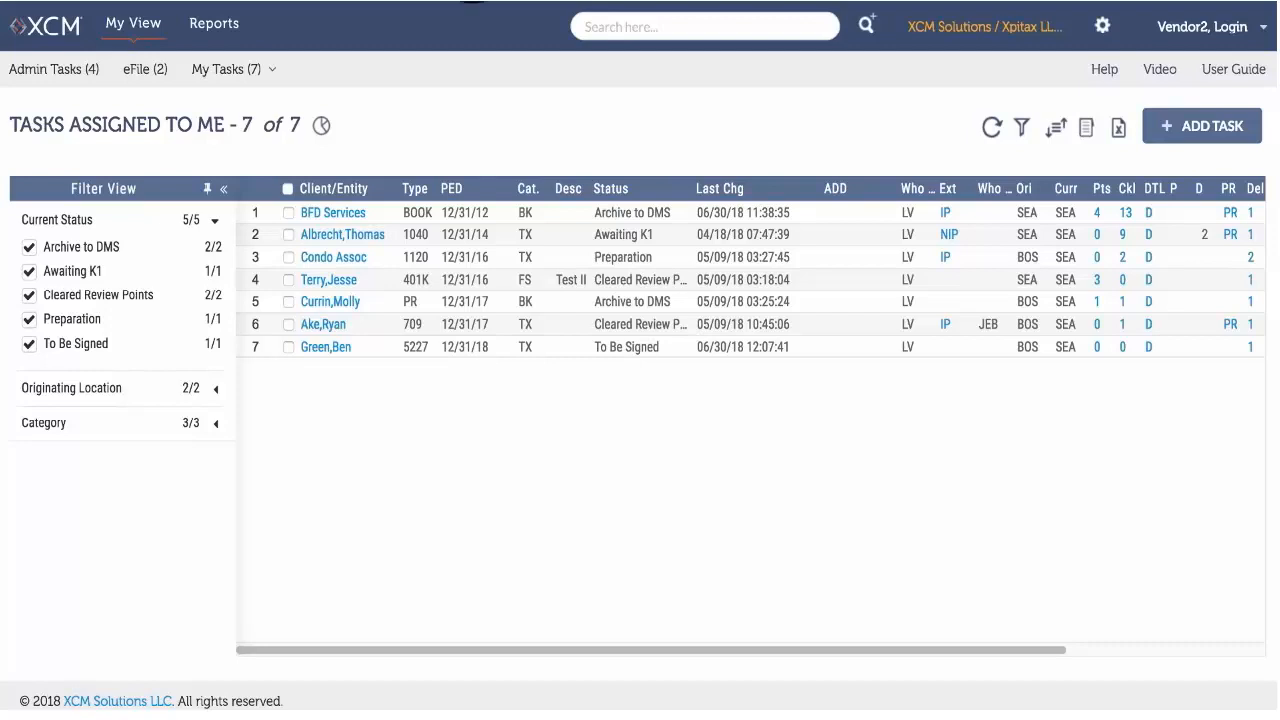
View the My Extensions list and switch to the Extensions Tasks list.
click(262, 75)
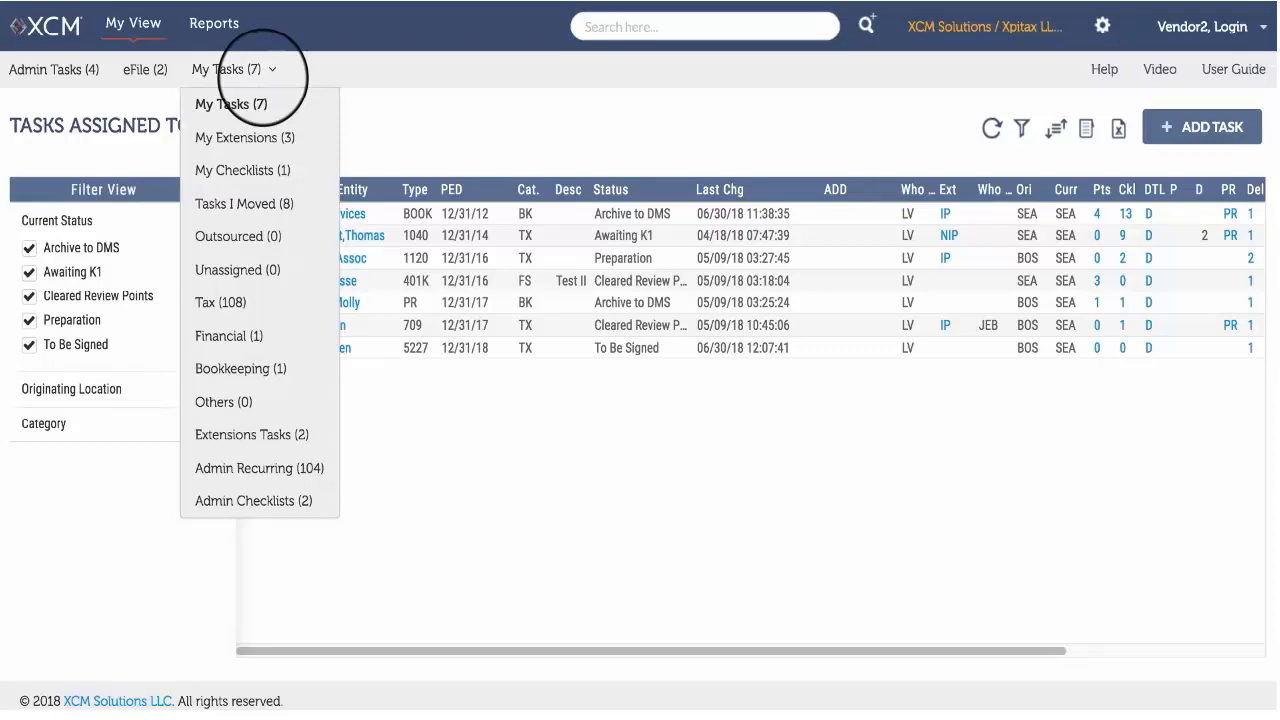
click(296, 135)
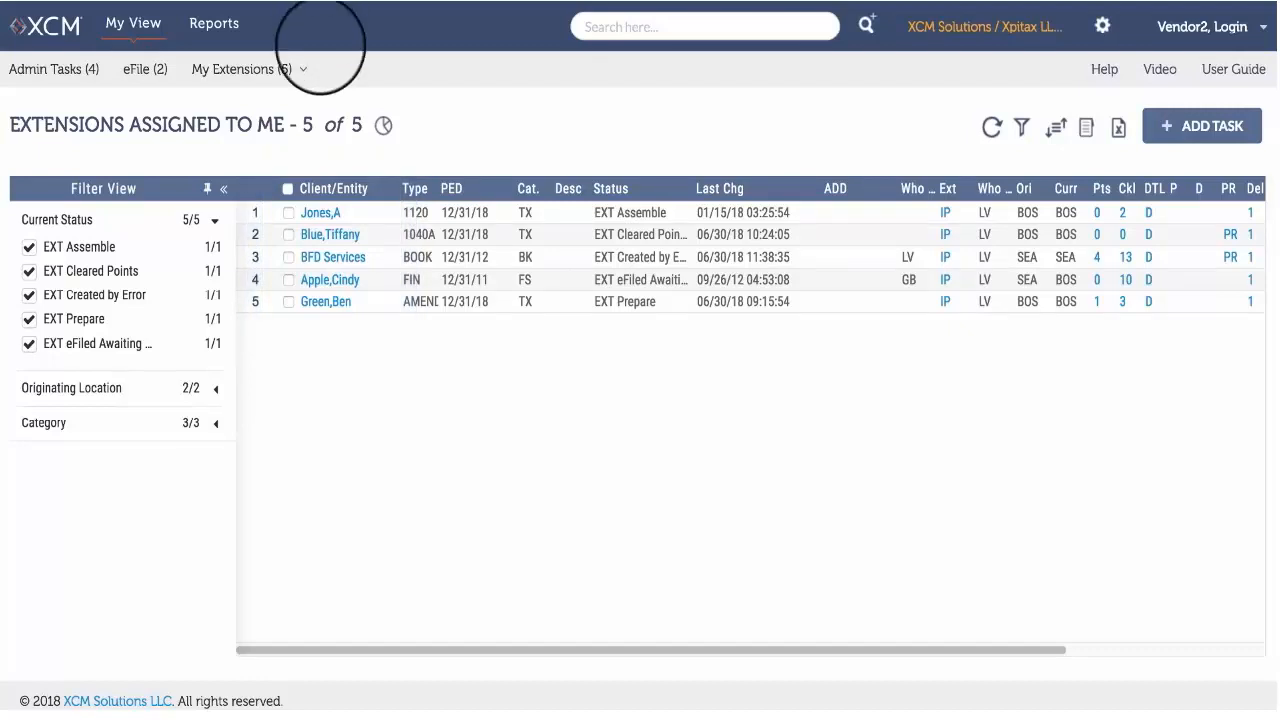
click(295, 68)
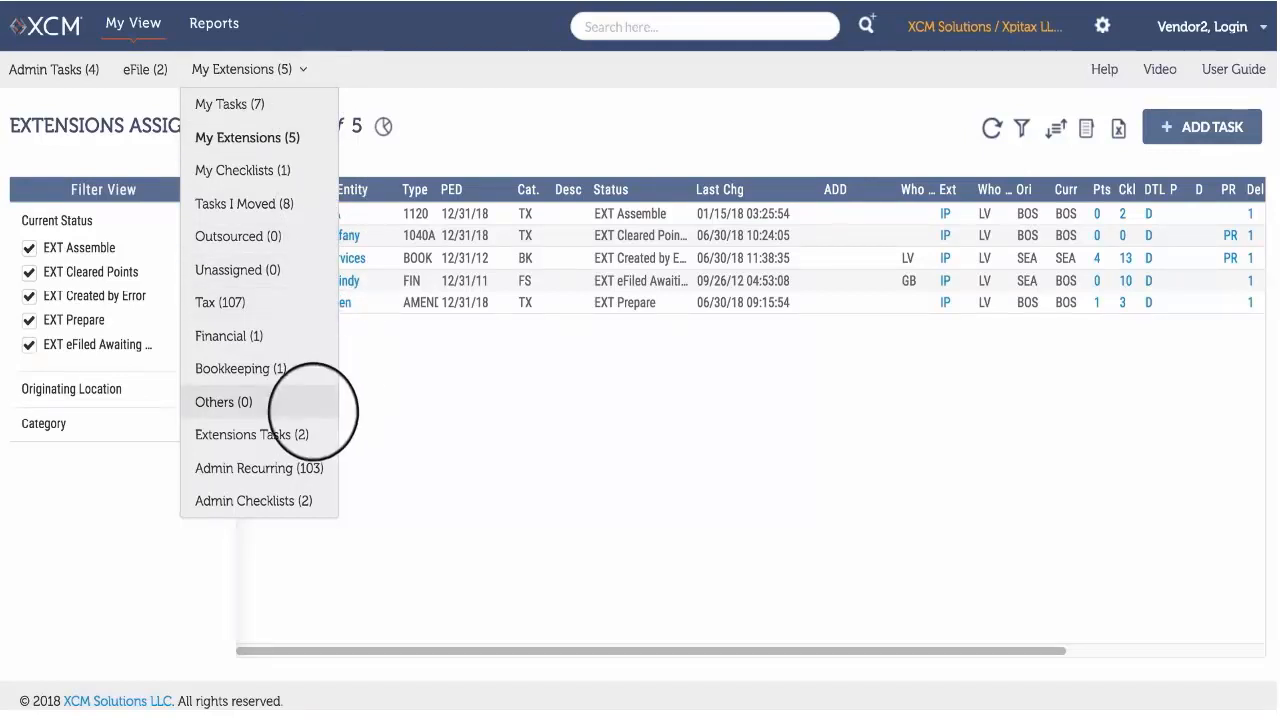
click(306, 435)
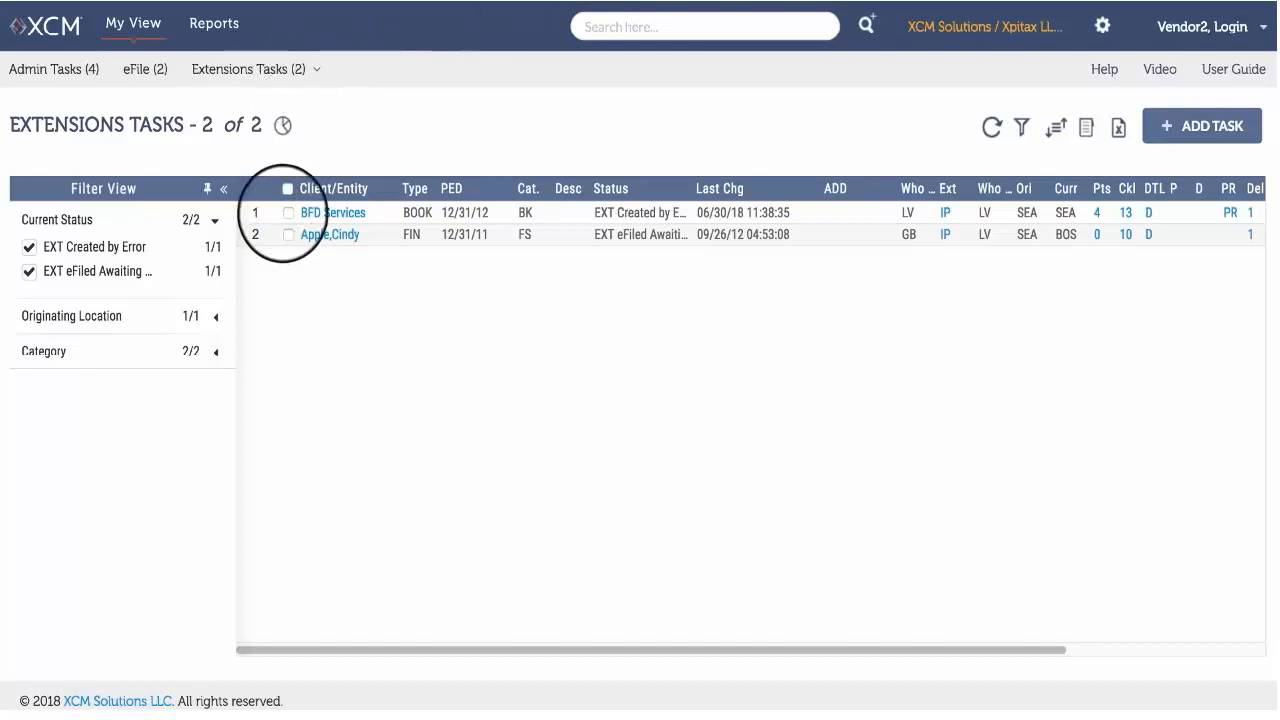
Move both extensions in the Extensions Tasks list to the EXT To be shipped status and save.
click(288, 212)
click(288, 235)
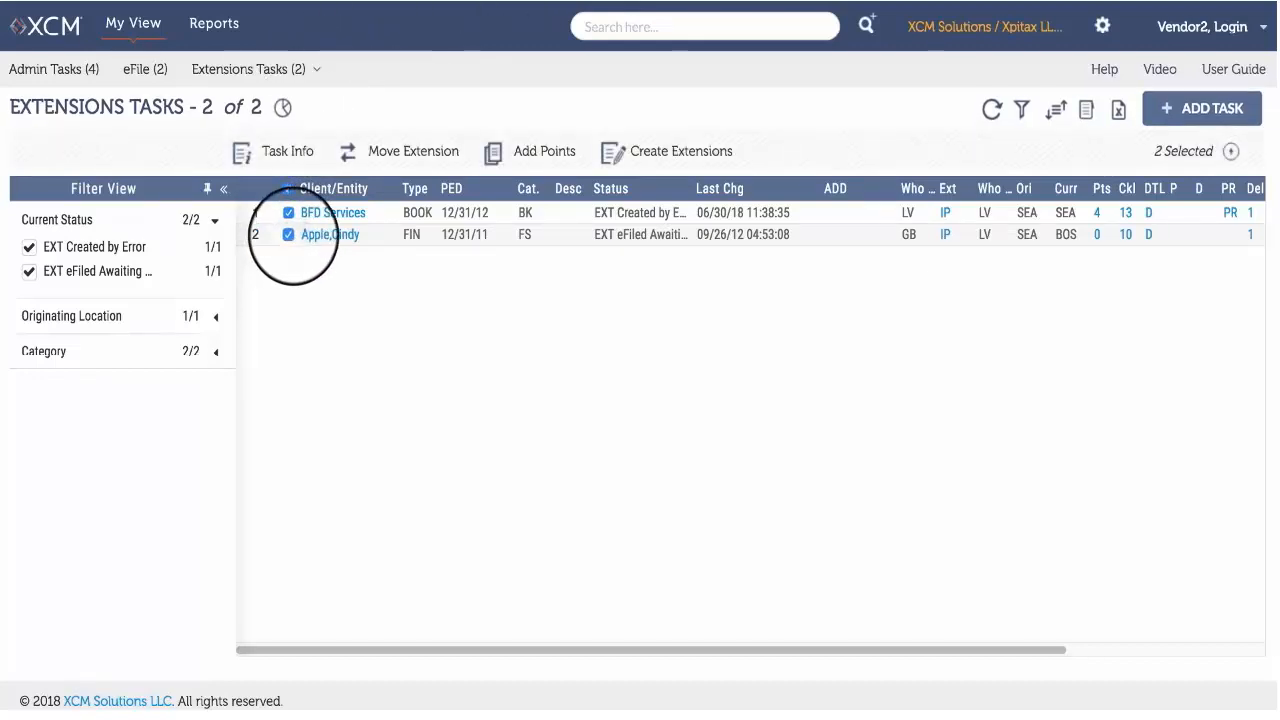
click(418, 150)
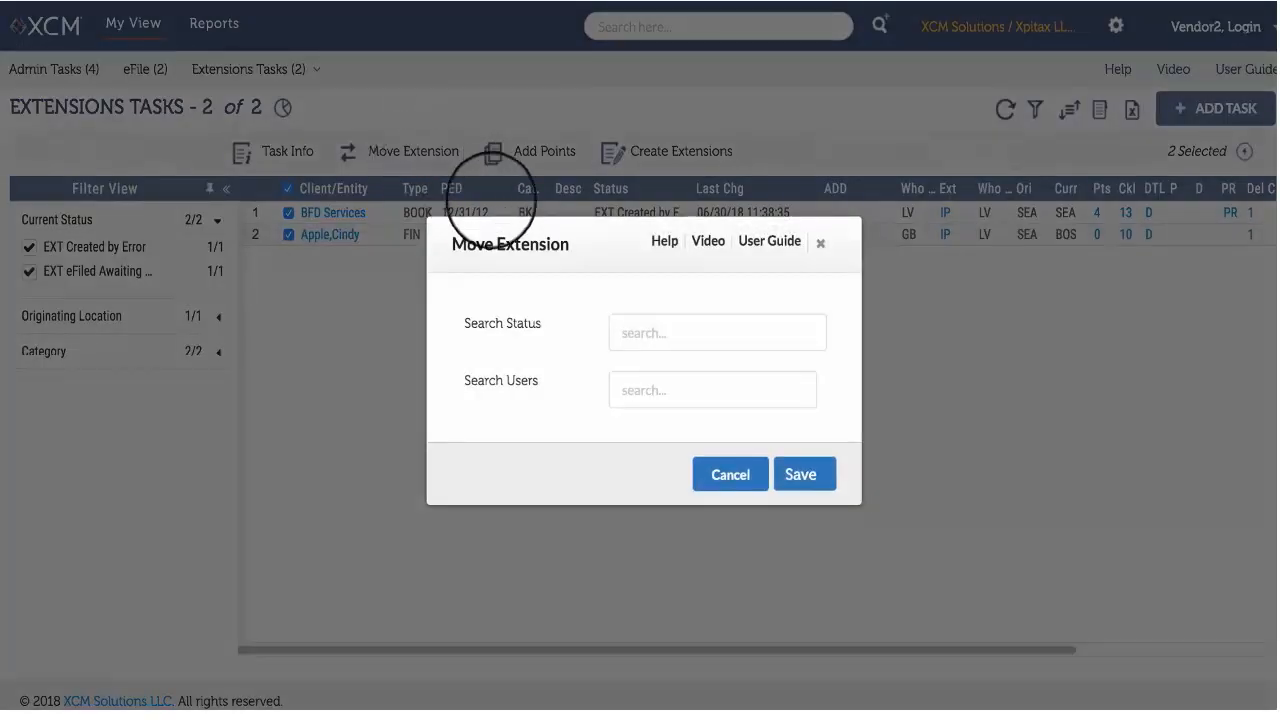
click(676, 332)
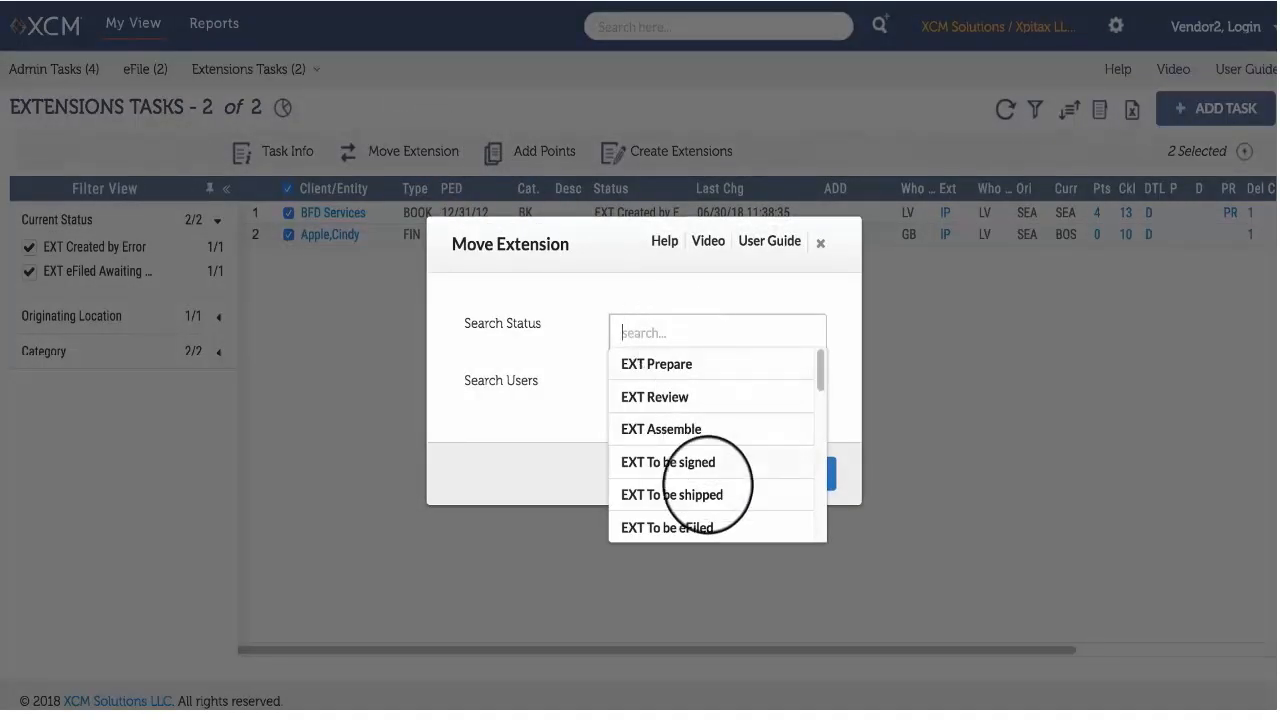
click(706, 486)
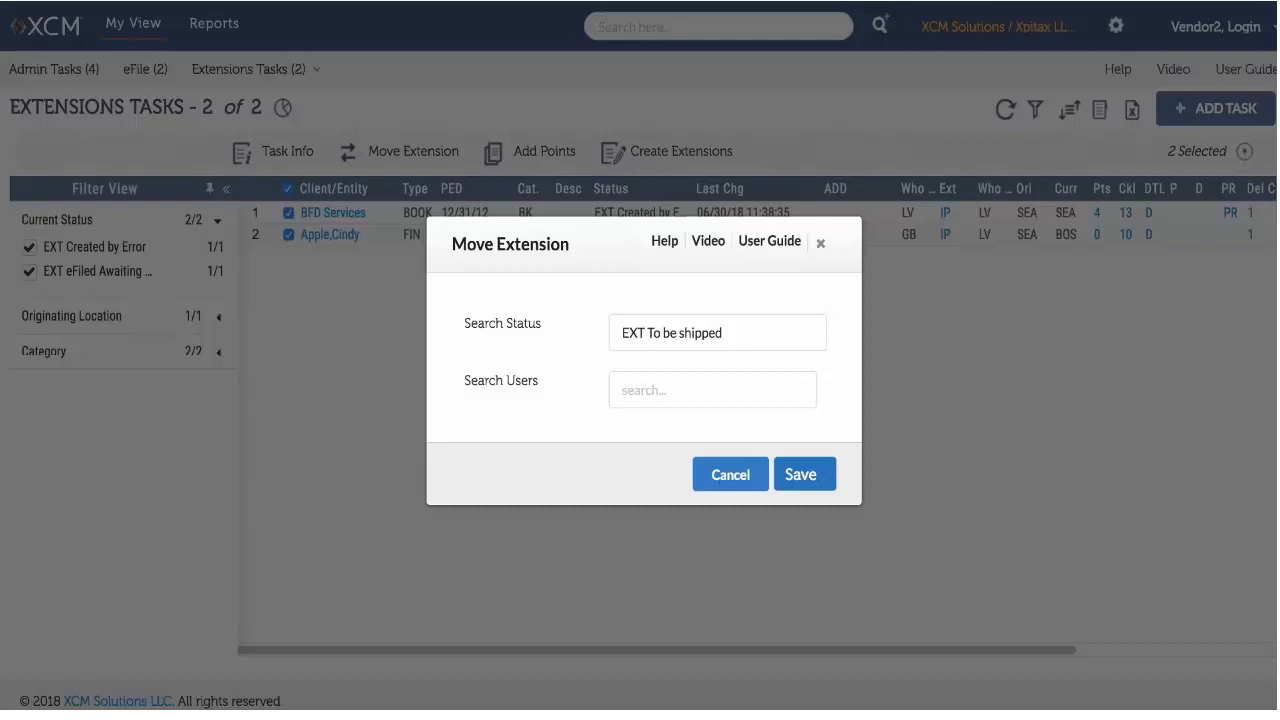
click(818, 475)
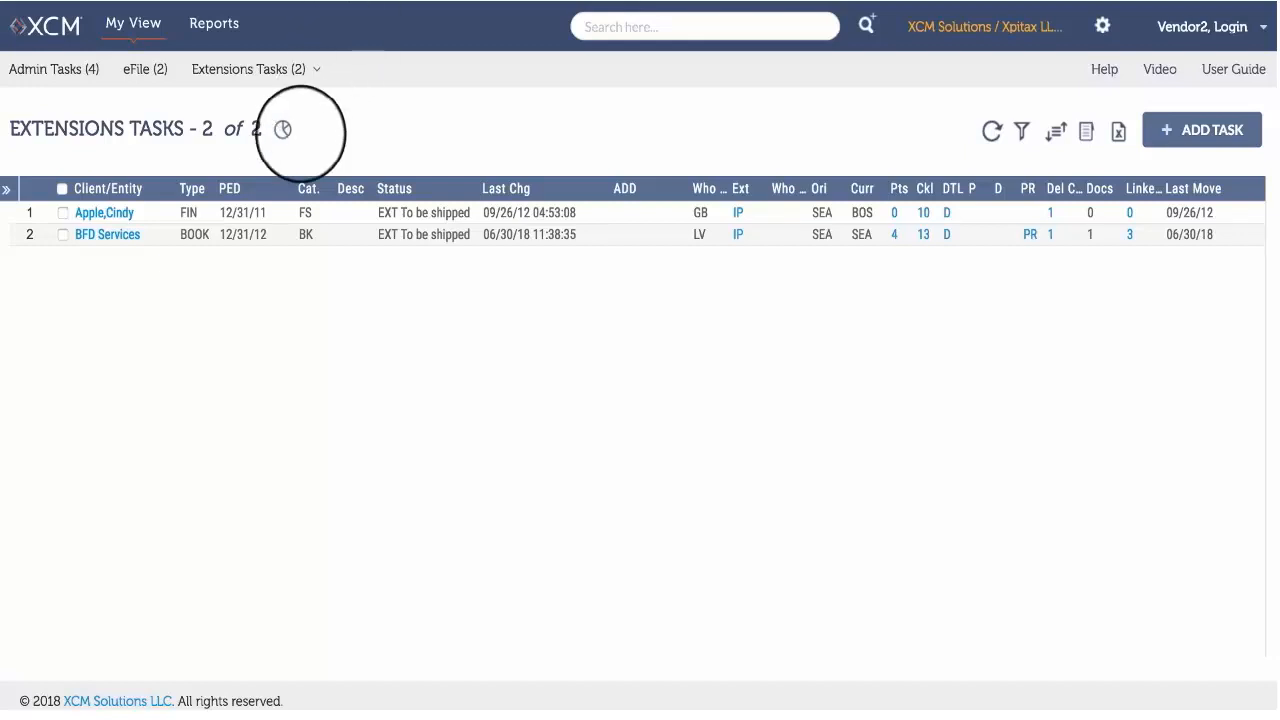
Select both listed extension tasks again and move their extensions to the EXT Open Points status.
click(284, 131)
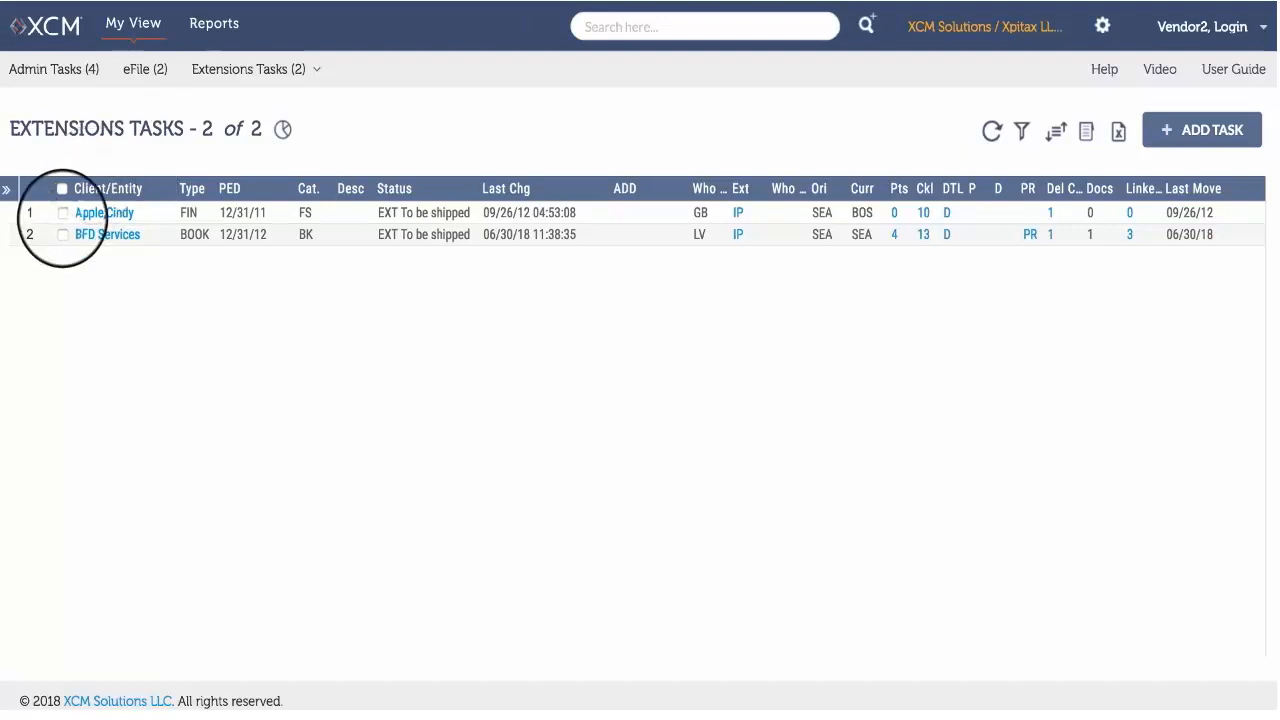
click(63, 212)
click(62, 234)
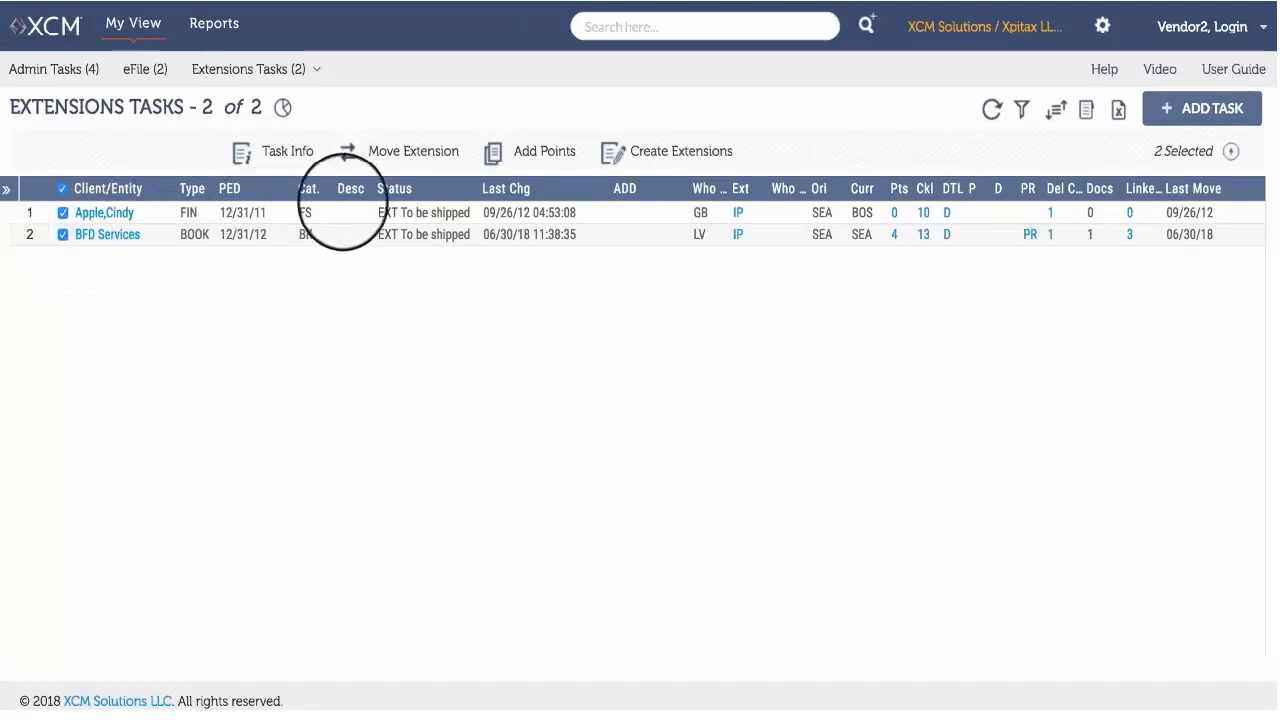
click(411, 150)
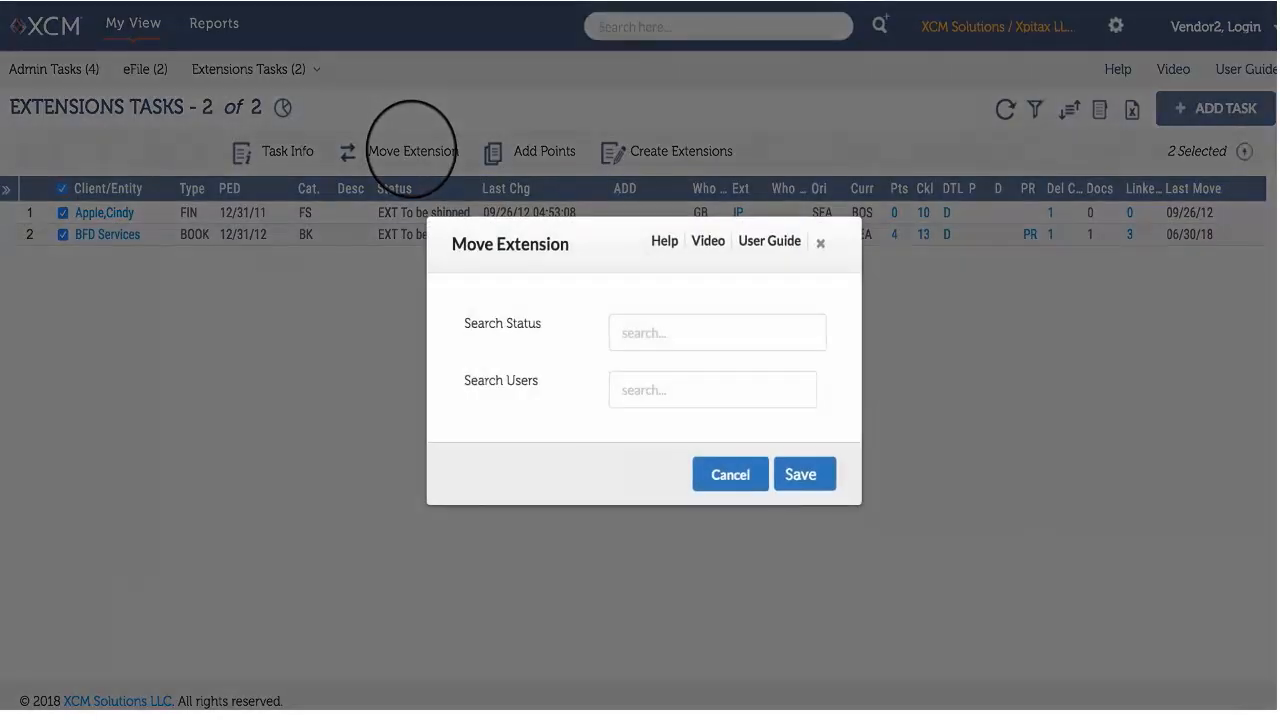
click(629, 333)
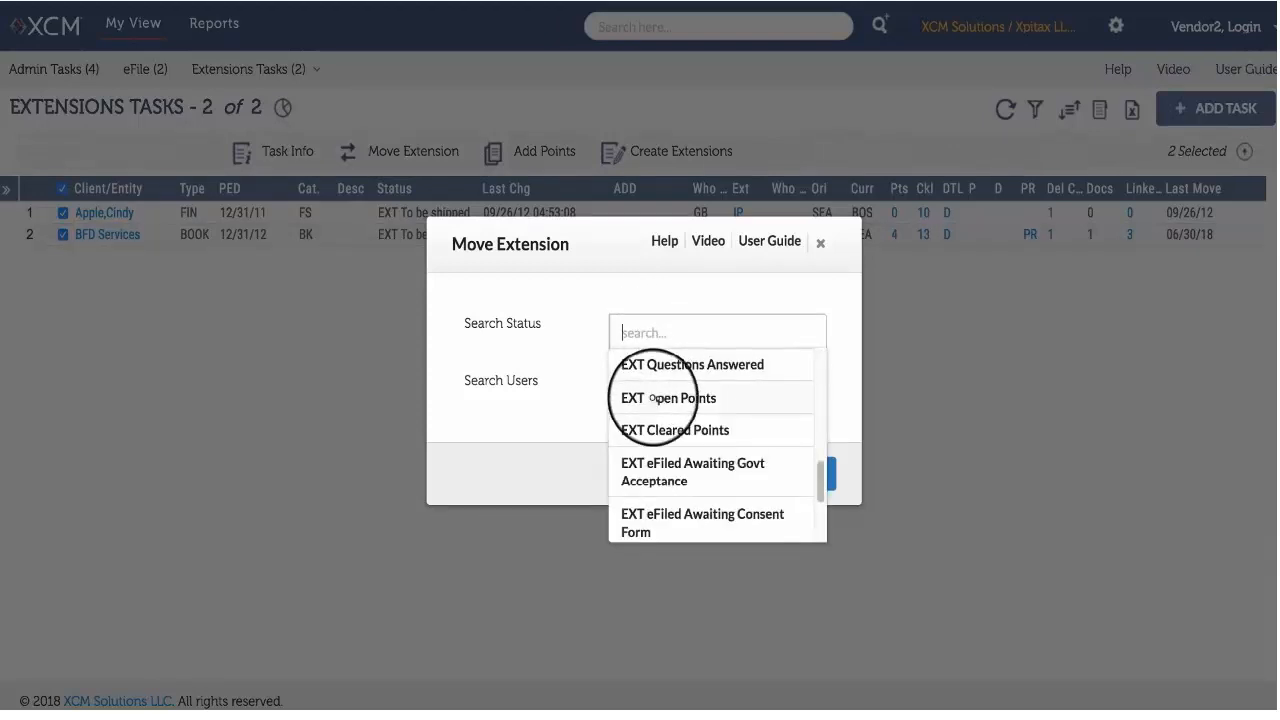
click(648, 392)
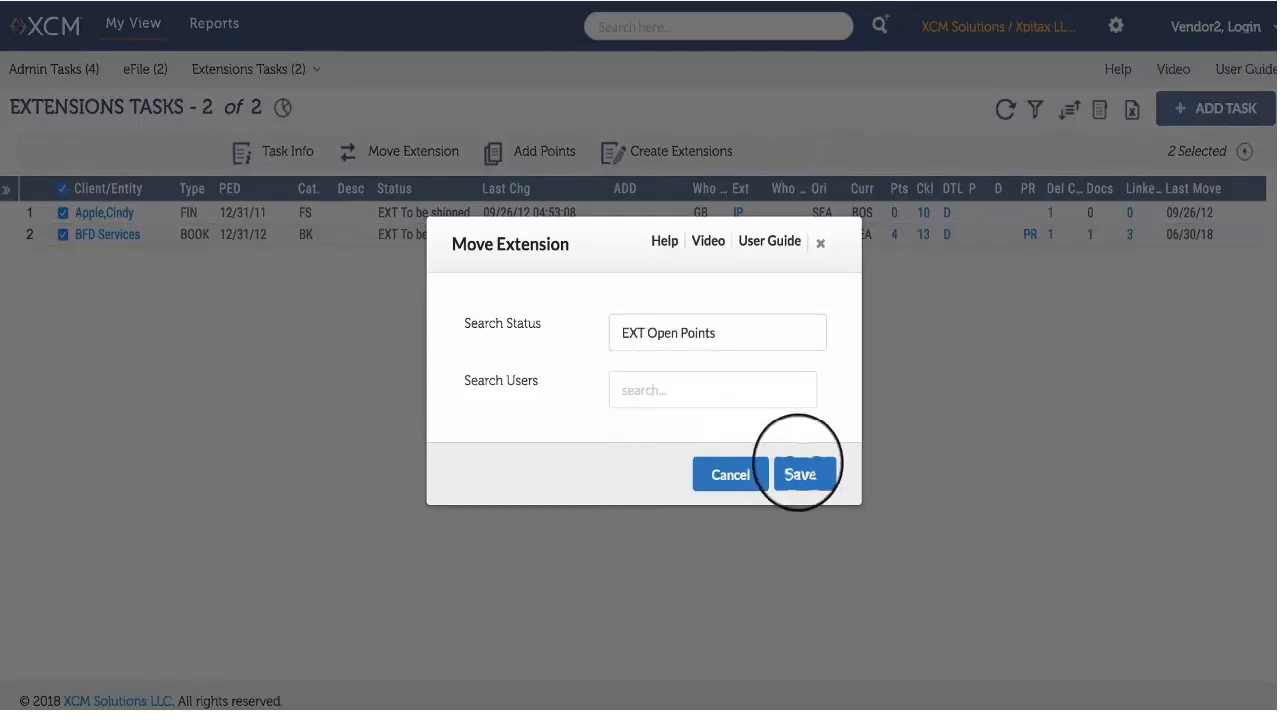
click(800, 474)
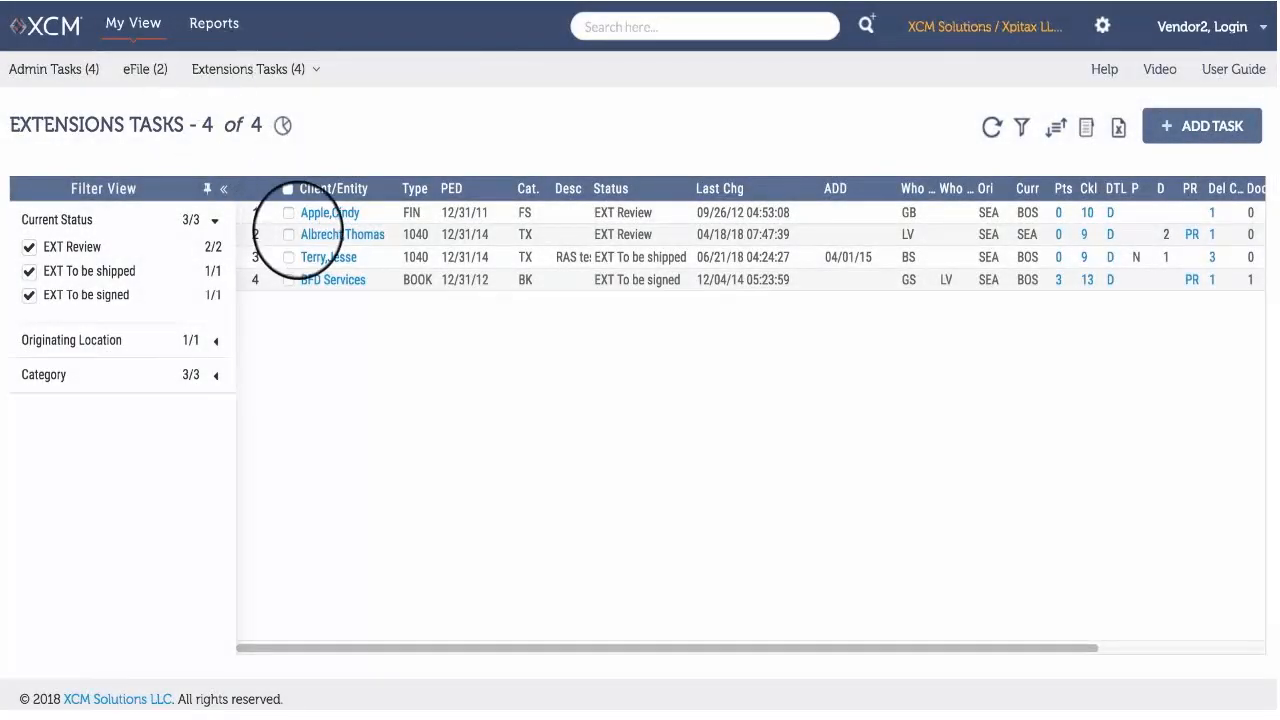
Select the two 1040 tasks in the Extensions Tasks list and open their Extension task info.
click(288, 234)
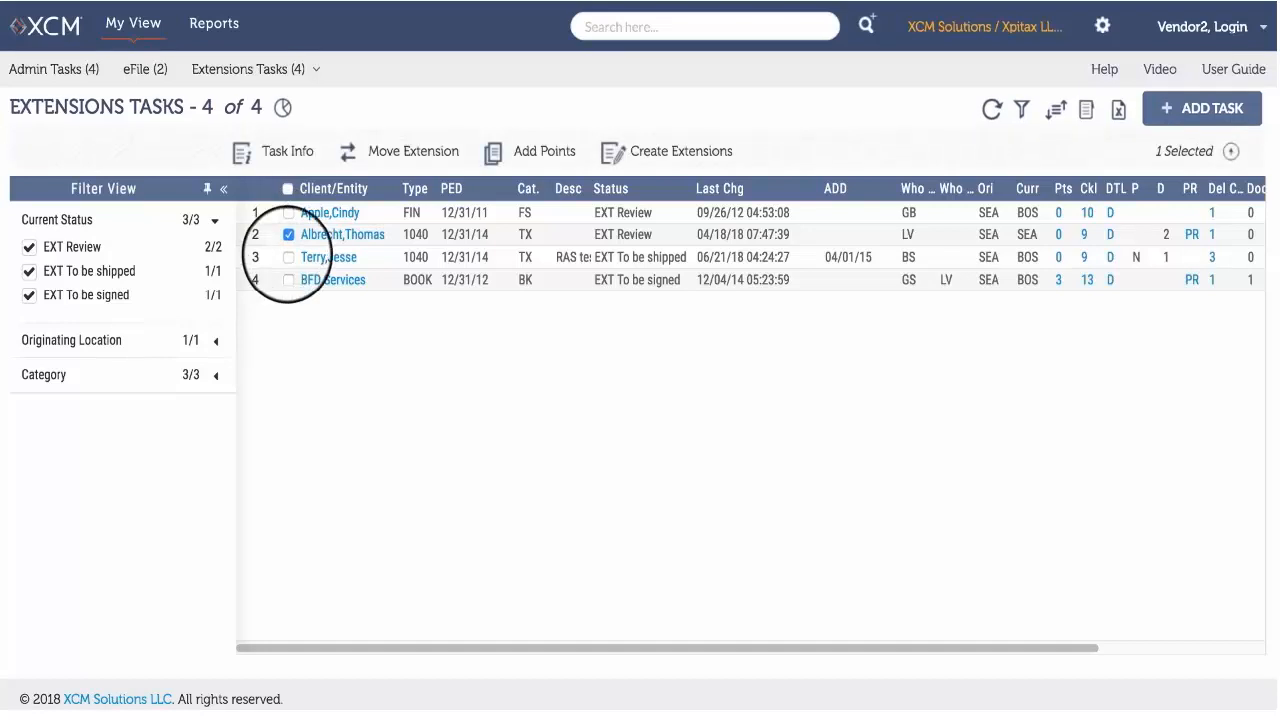
click(288, 257)
click(295, 148)
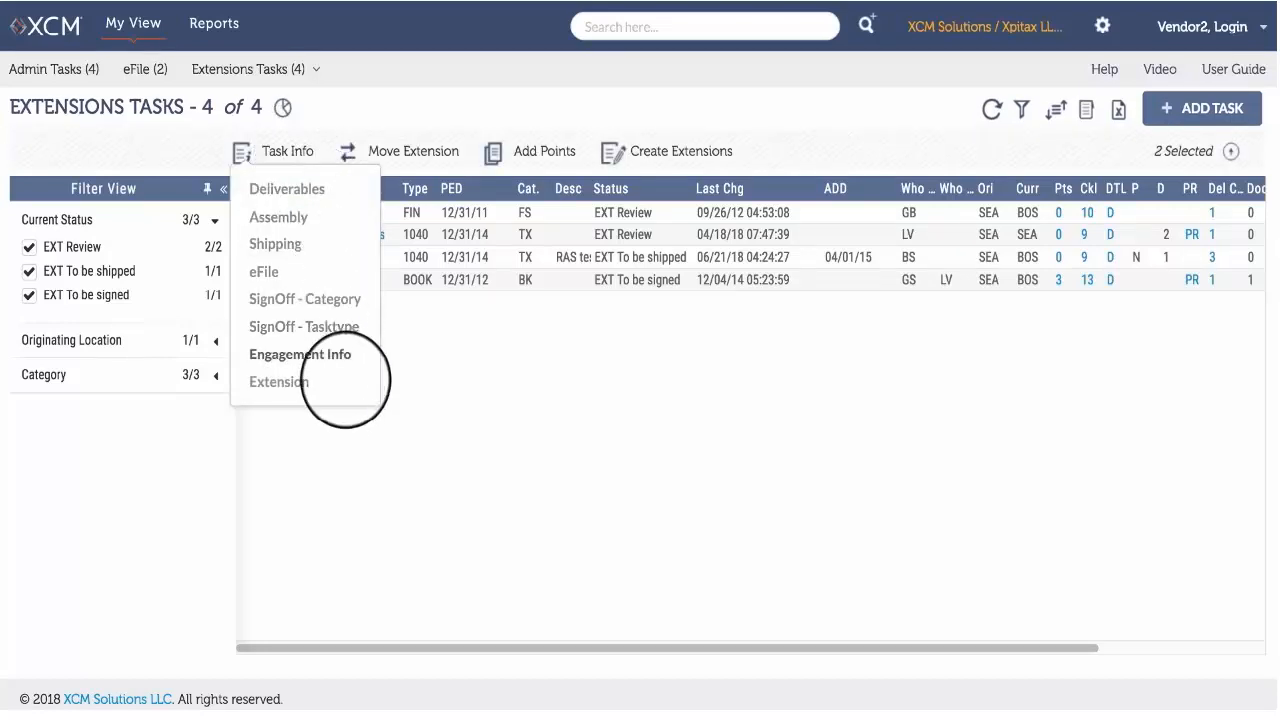
click(345, 383)
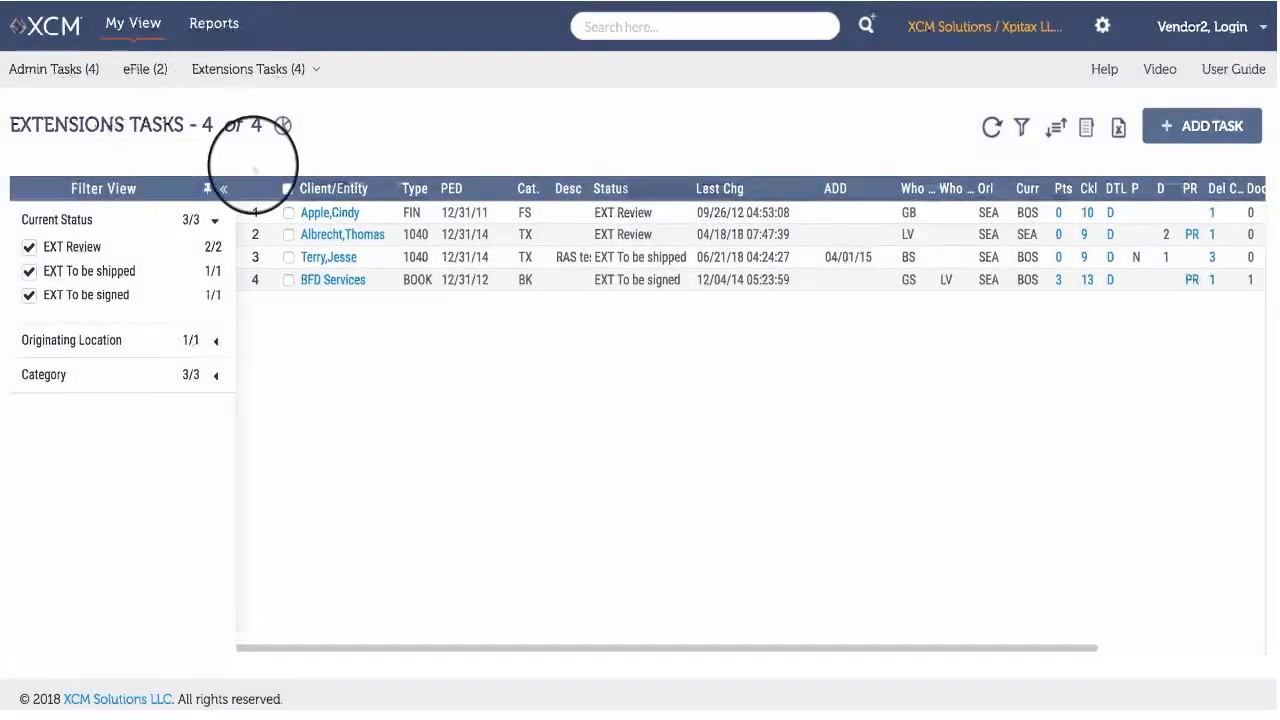
Open the Extension details of the two 1040 tasks together from the Extensions Tasks list.
click(288, 234)
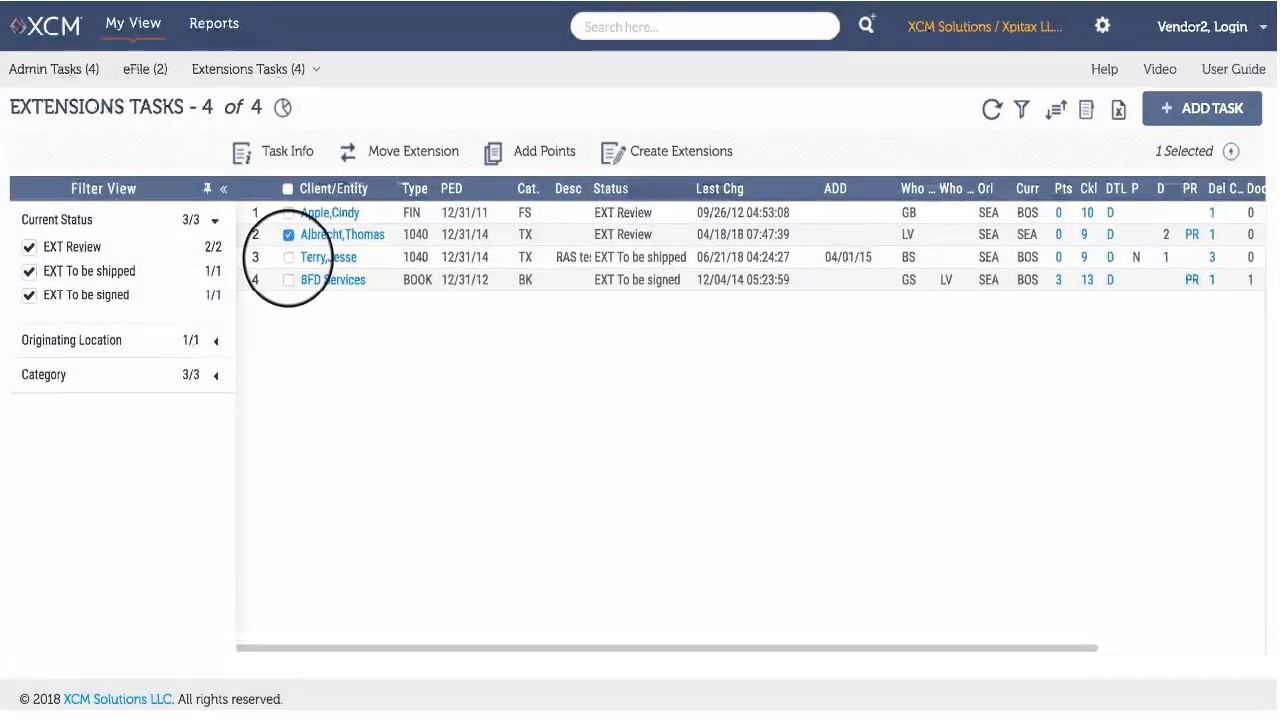
click(288, 257)
click(287, 151)
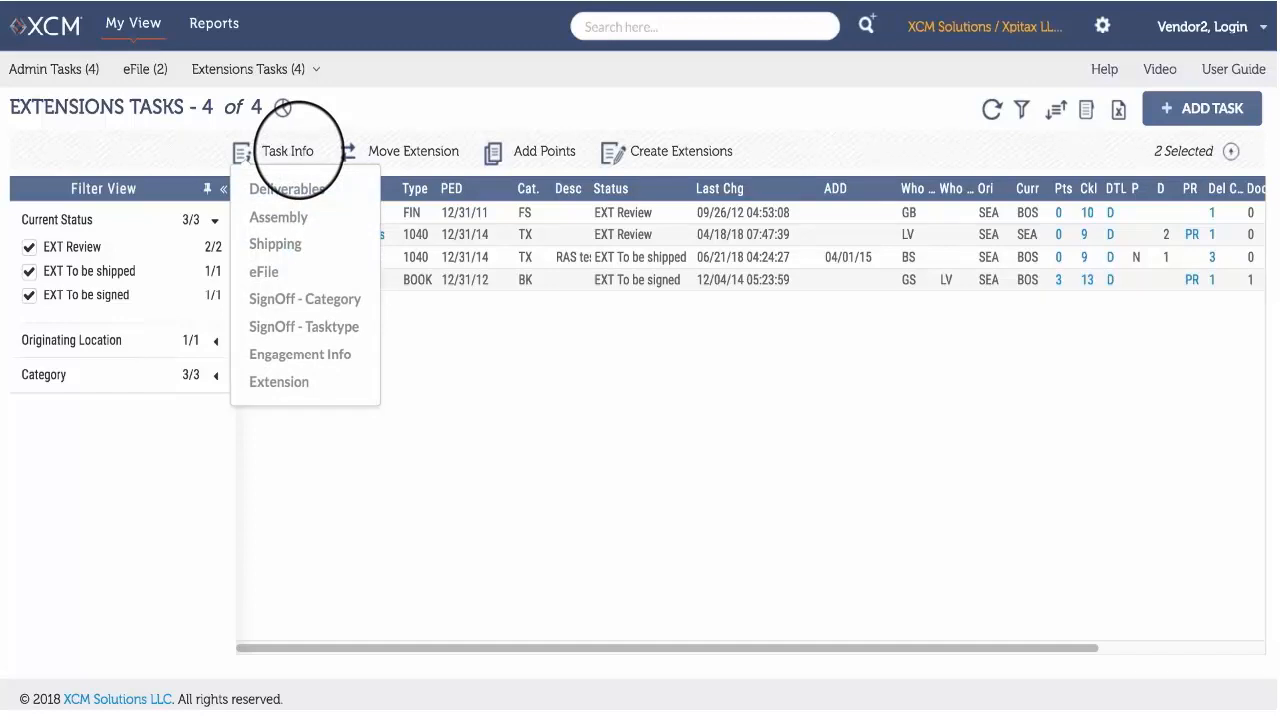
click(345, 383)
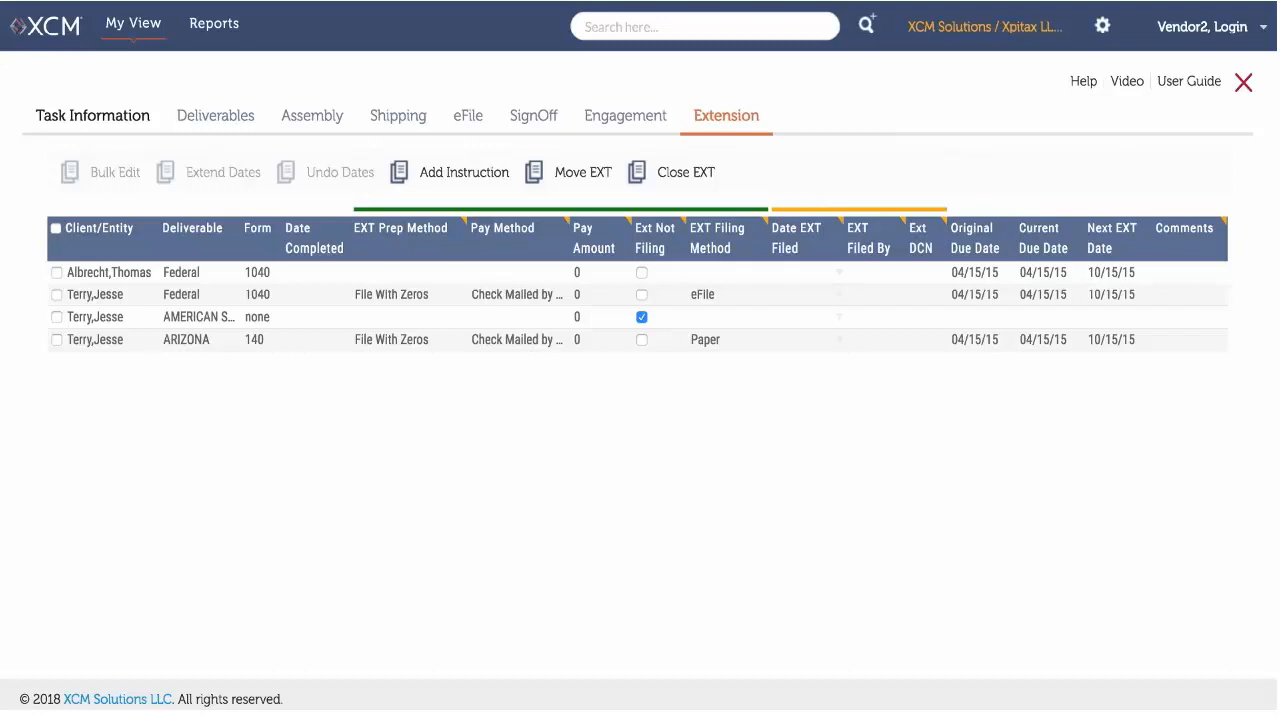
Bulk edit both Federal 1040 deliverables, setting Date EXT Filed to 07/28/2018 and the vendor login user as Person Filing EXT.
click(57, 294)
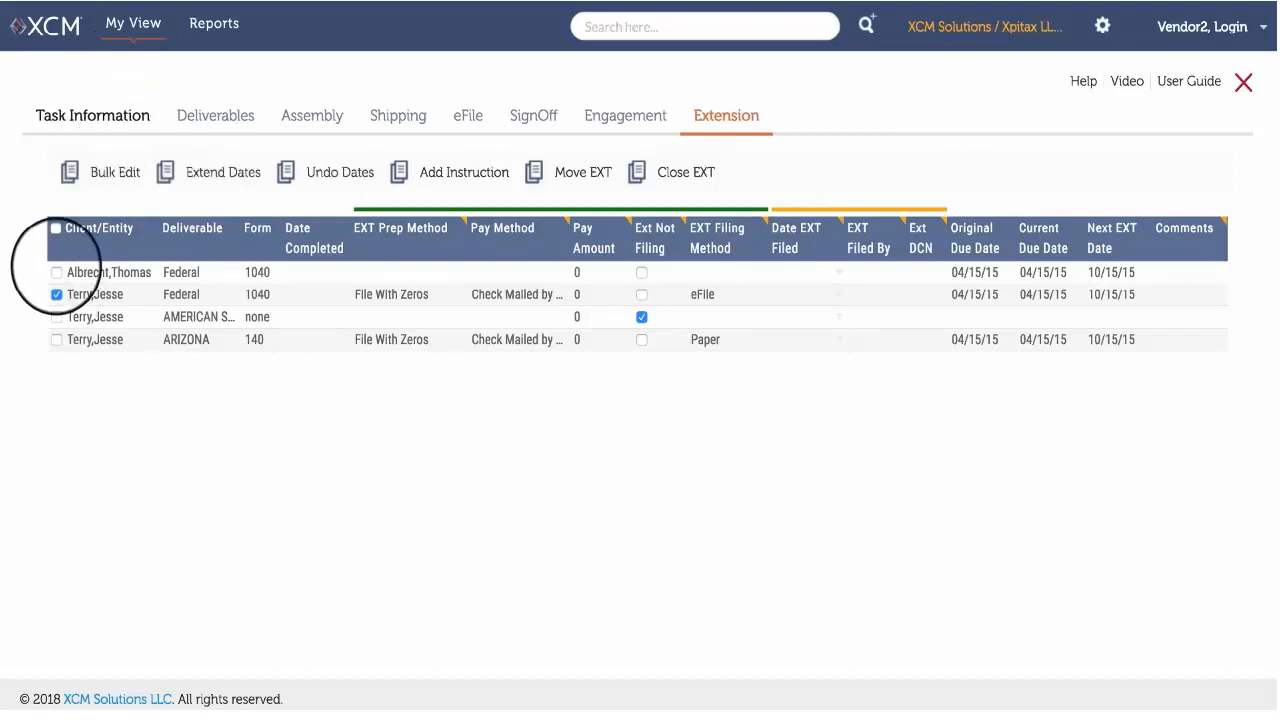
click(57, 272)
click(99, 172)
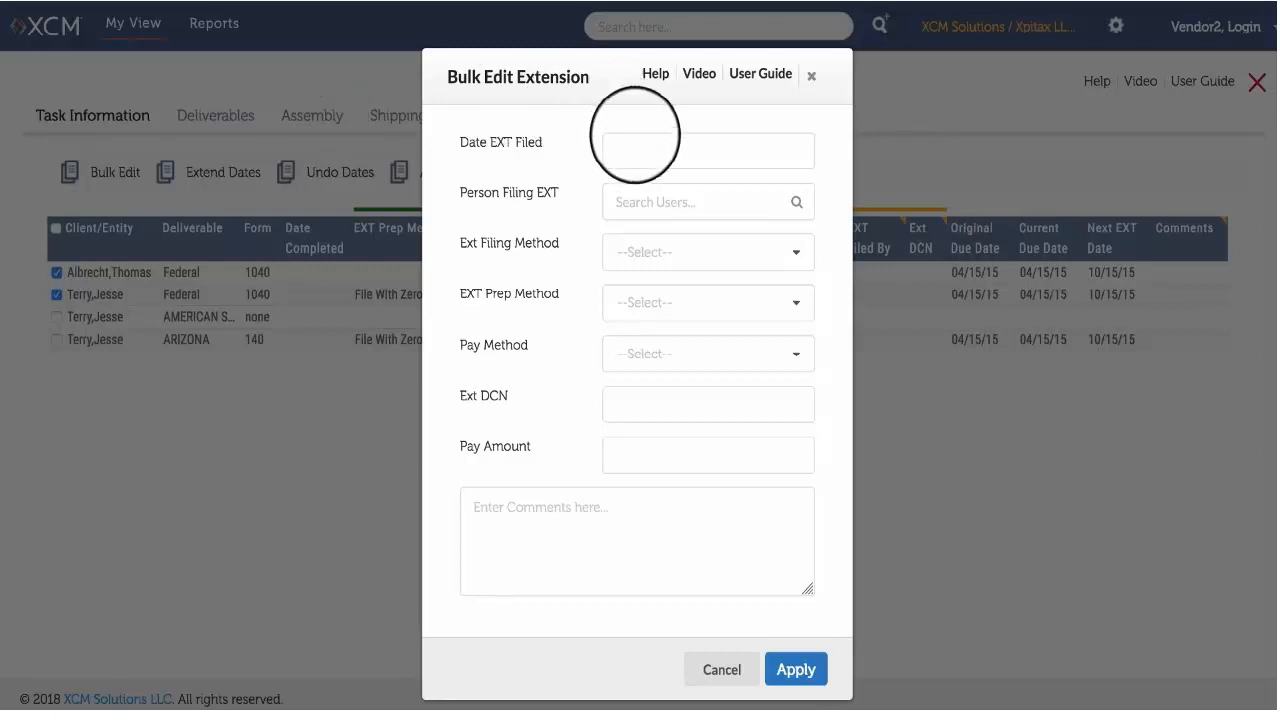
click(634, 148)
click(817, 193)
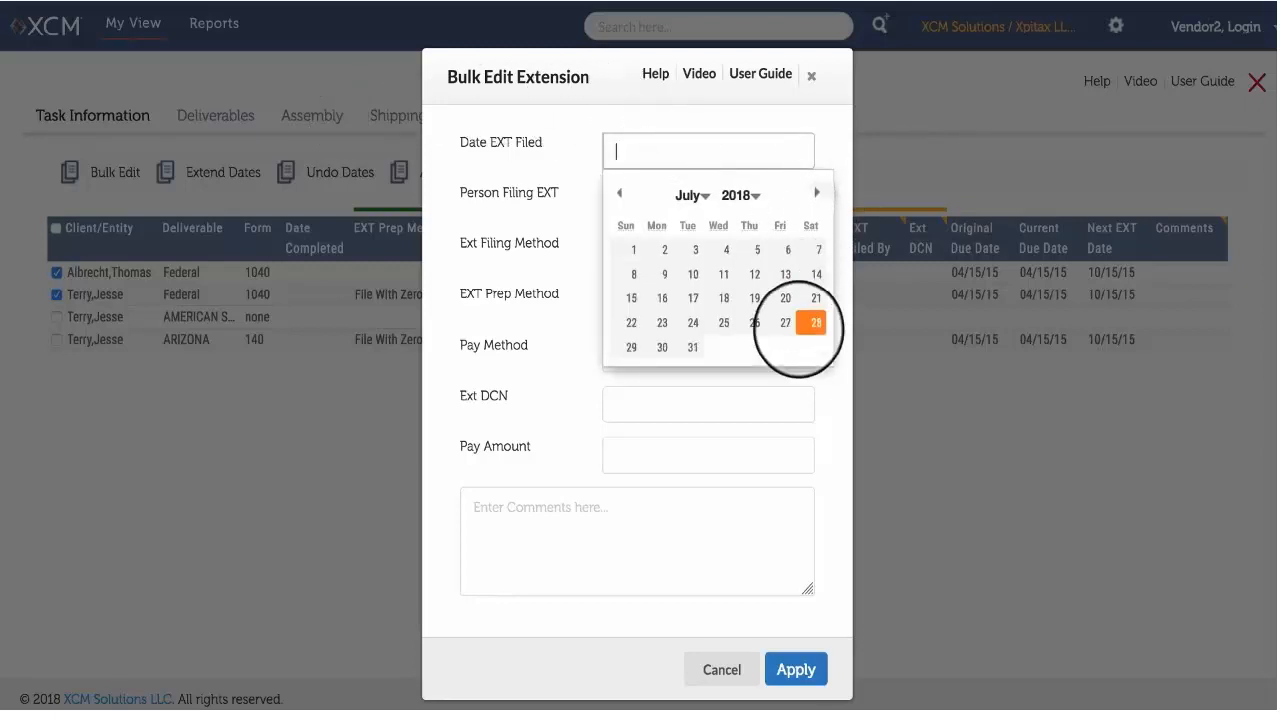
click(814, 320)
click(699, 199)
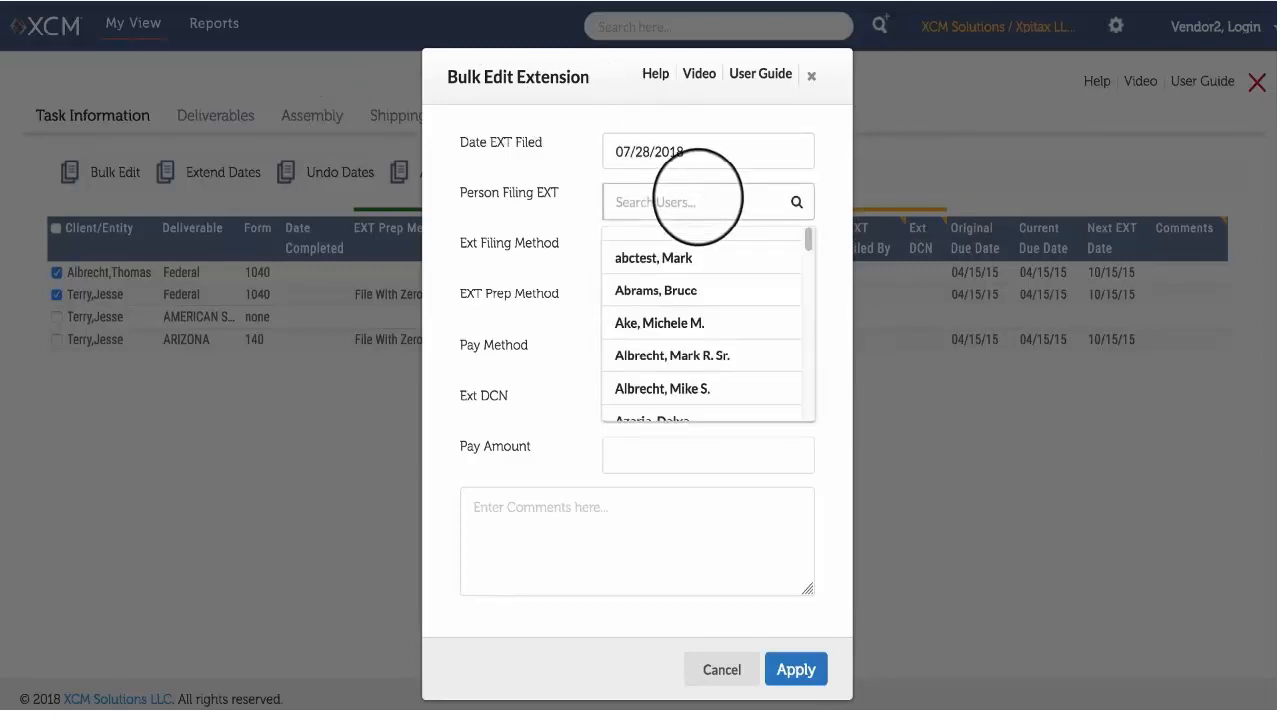
text(Vend)
click(705, 268)
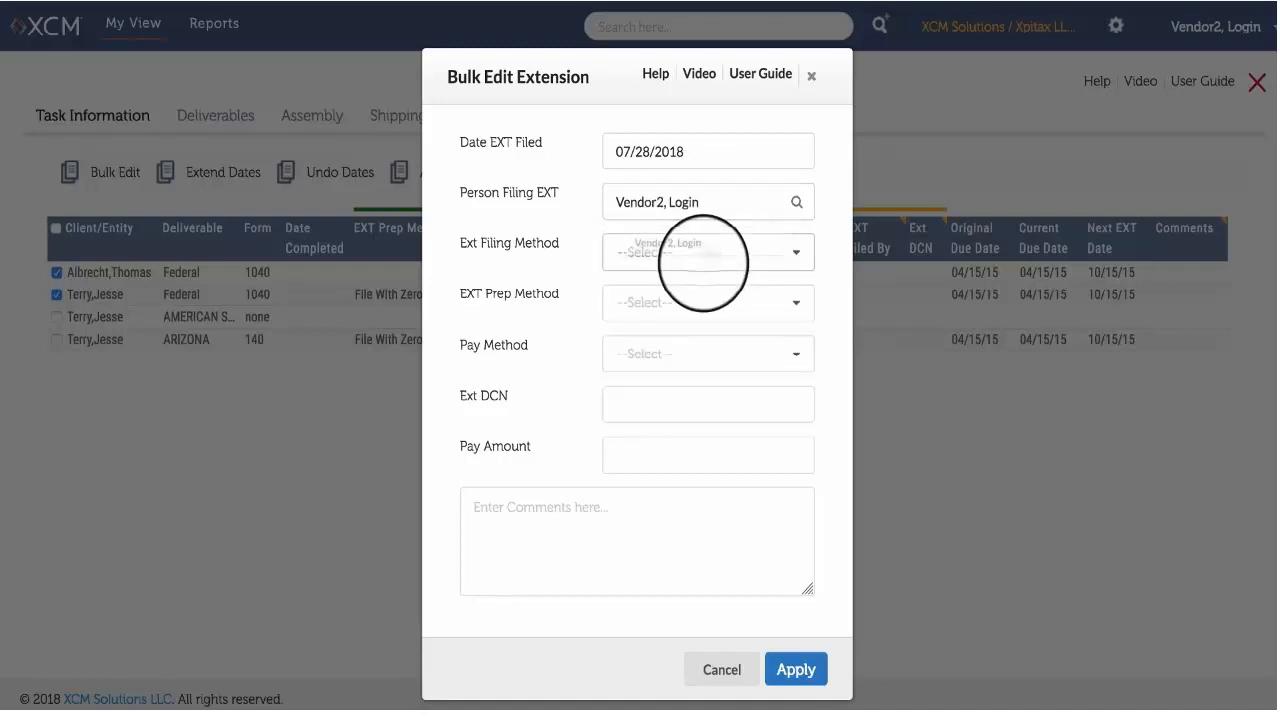
Set Ext Filing Method to eFile, EXT Prep Method to See Projections and Pay Method to Auto Withdrawal From Client/Entity Acct.
click(710, 250)
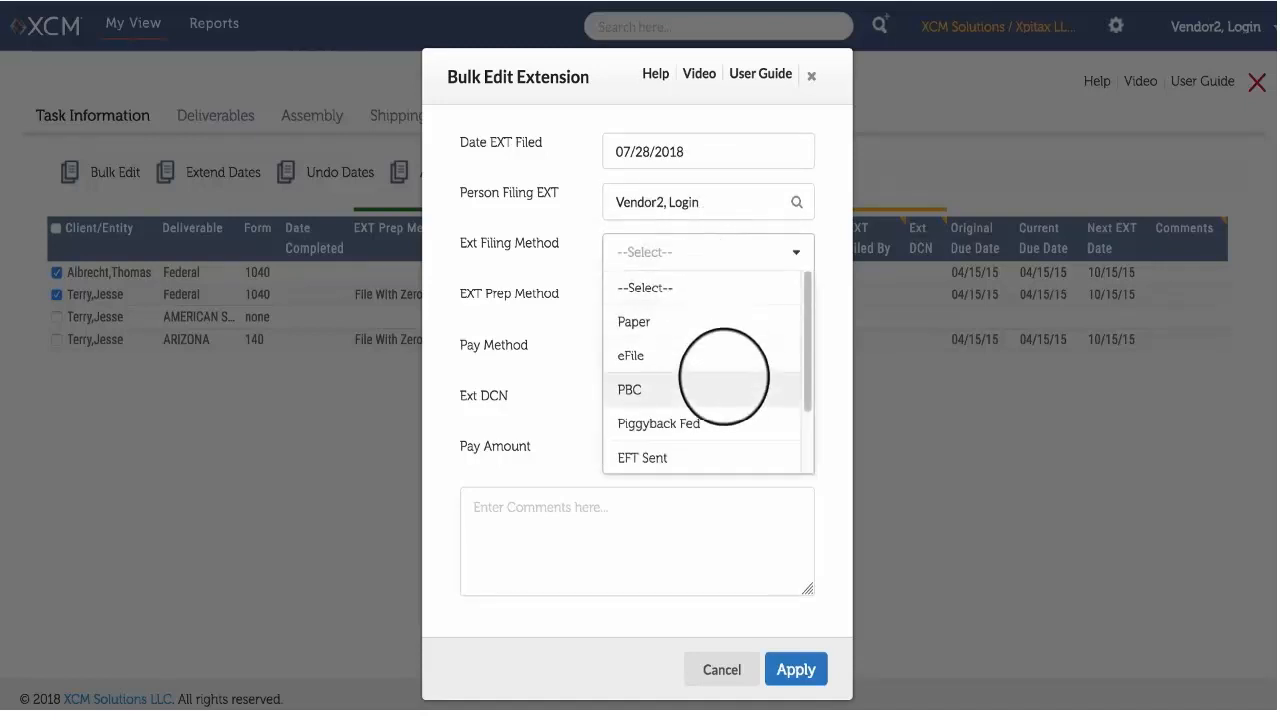
click(723, 360)
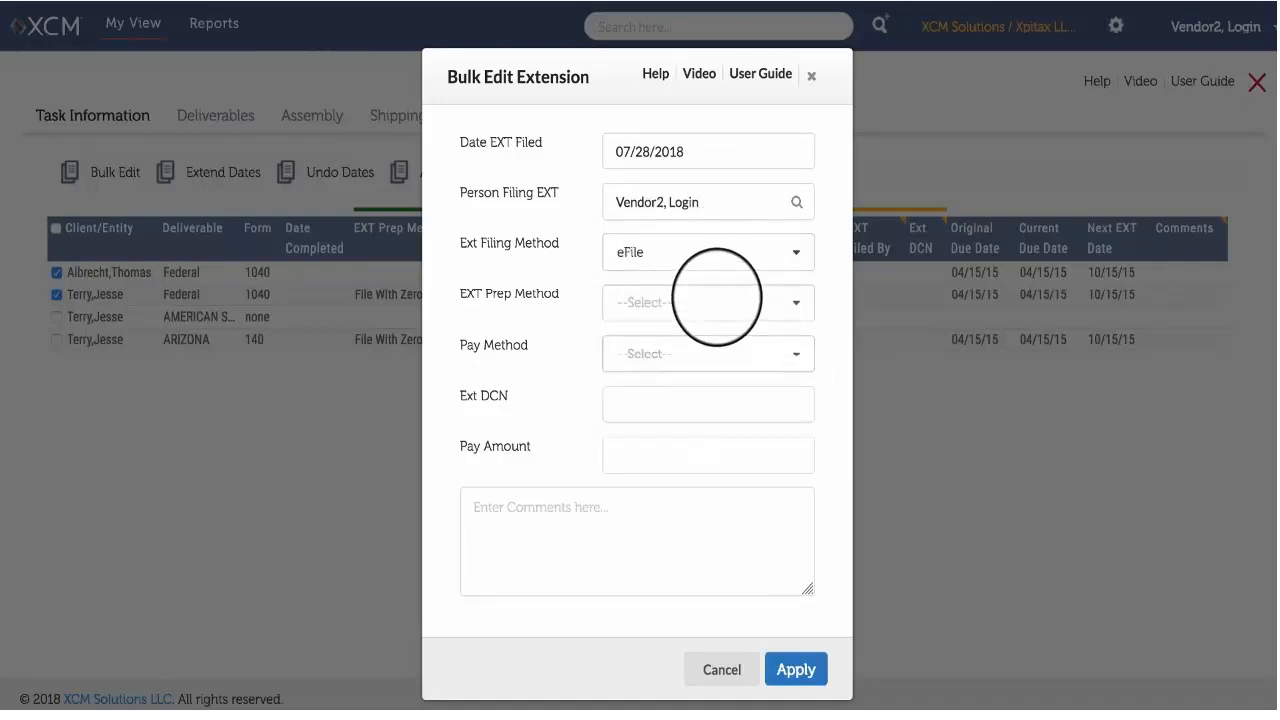
click(715, 302)
click(748, 440)
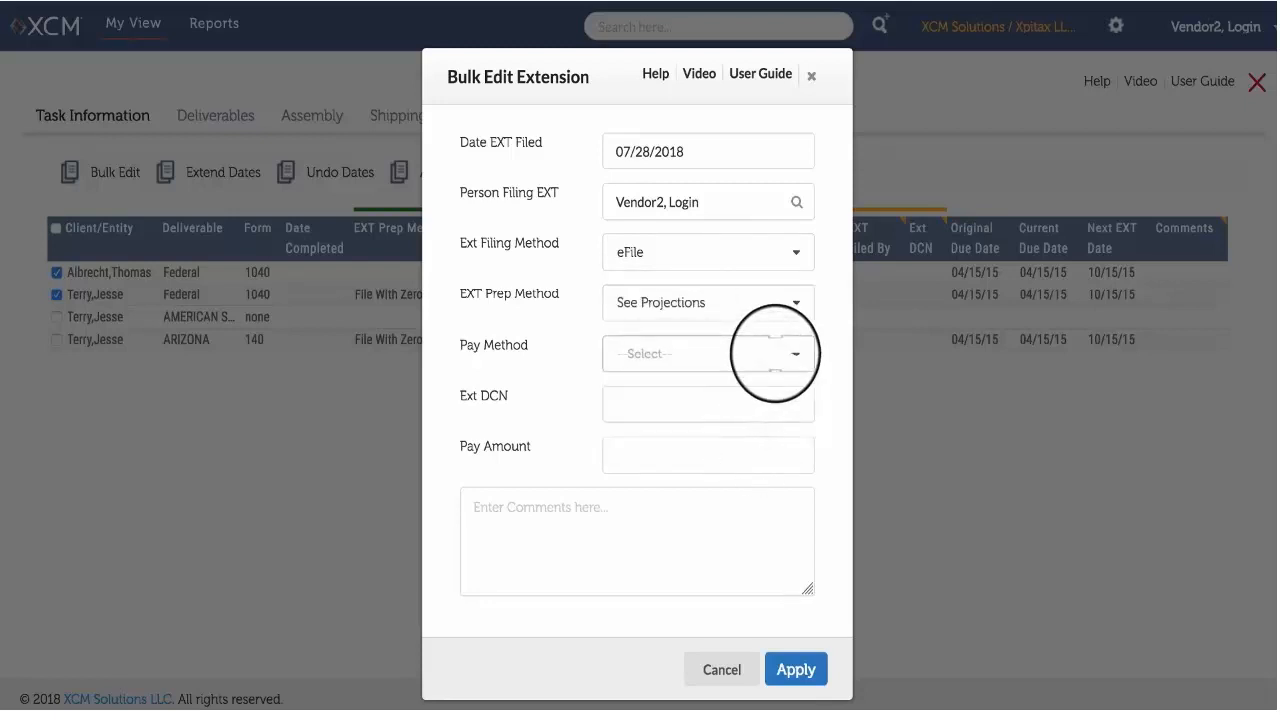
click(775, 354)
click(750, 425)
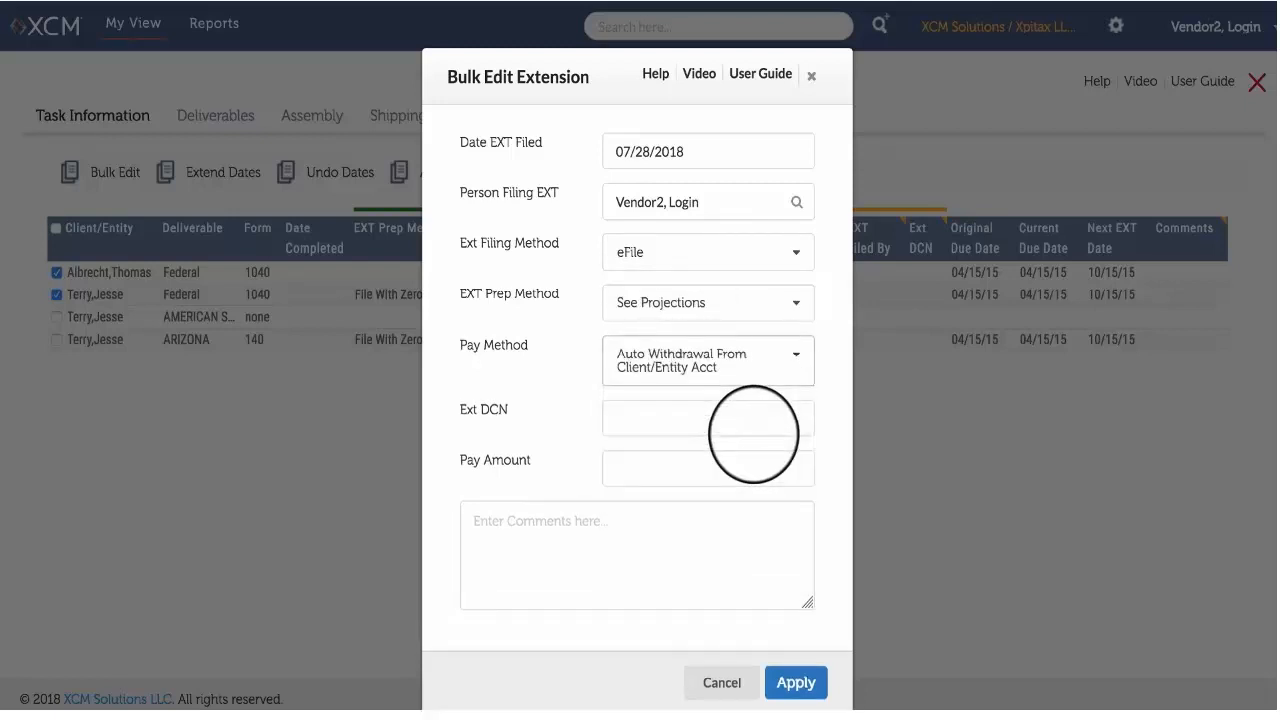
Add Ext DCN 2235, Pay Amount 550 and the comment "Please return", apply the bulk edit, then save and extend both deliverables.
click(725, 418)
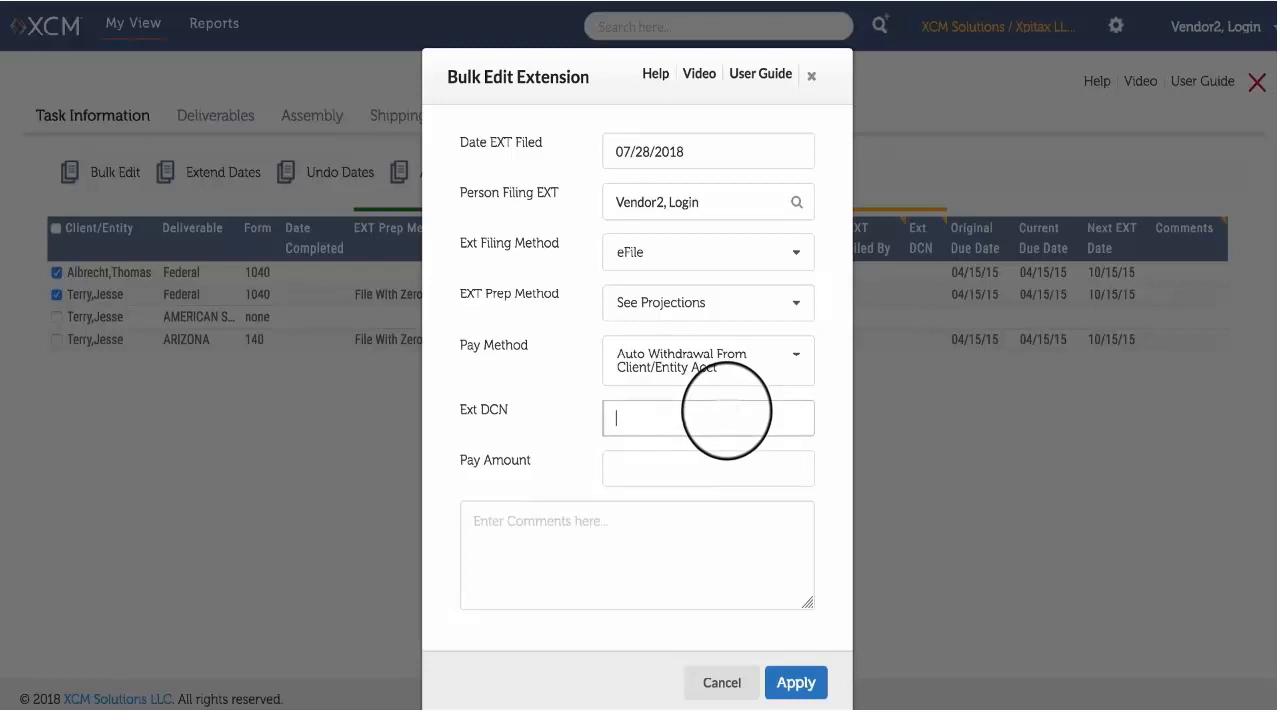
text(2235)
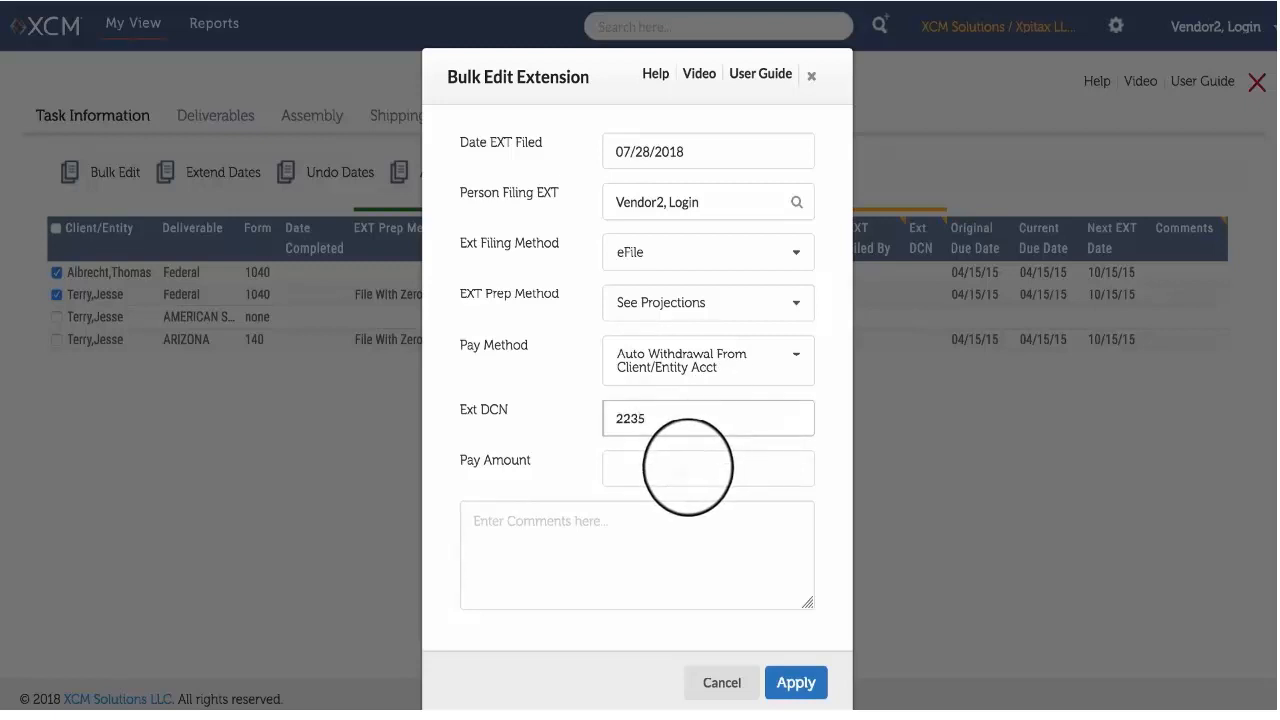
click(688, 467)
text(550)
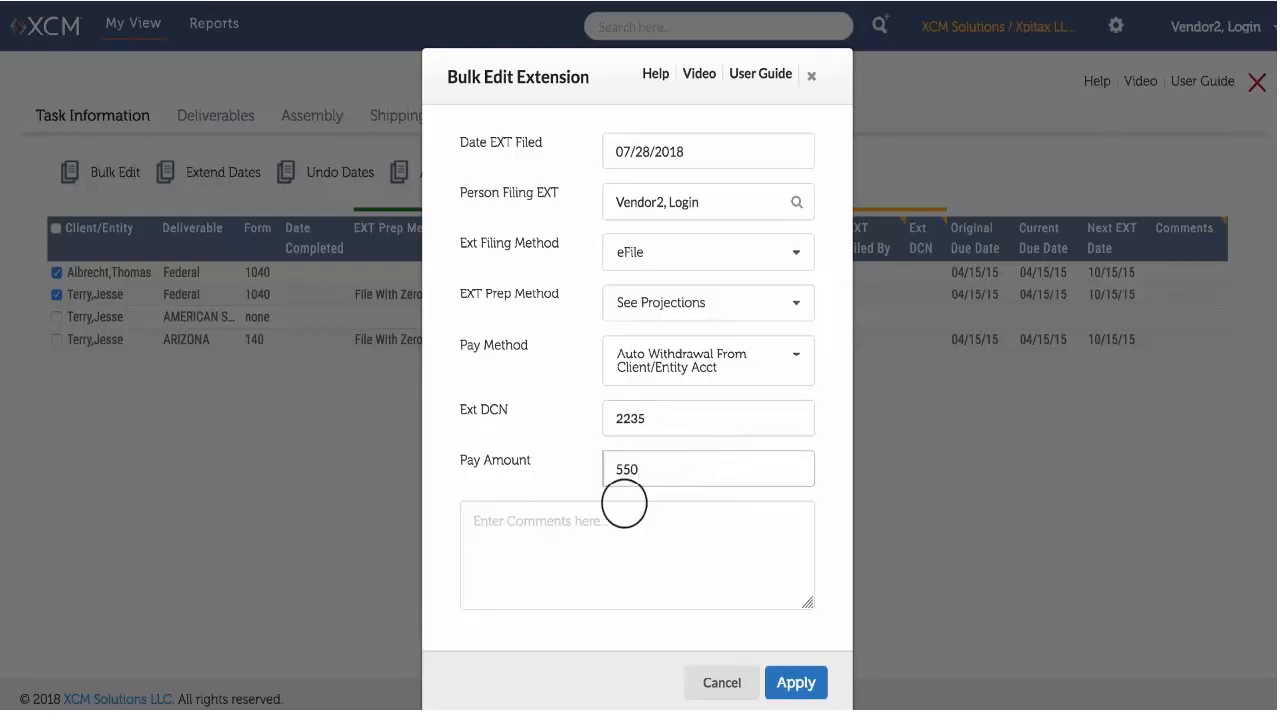
click(608, 521)
text(Please return)
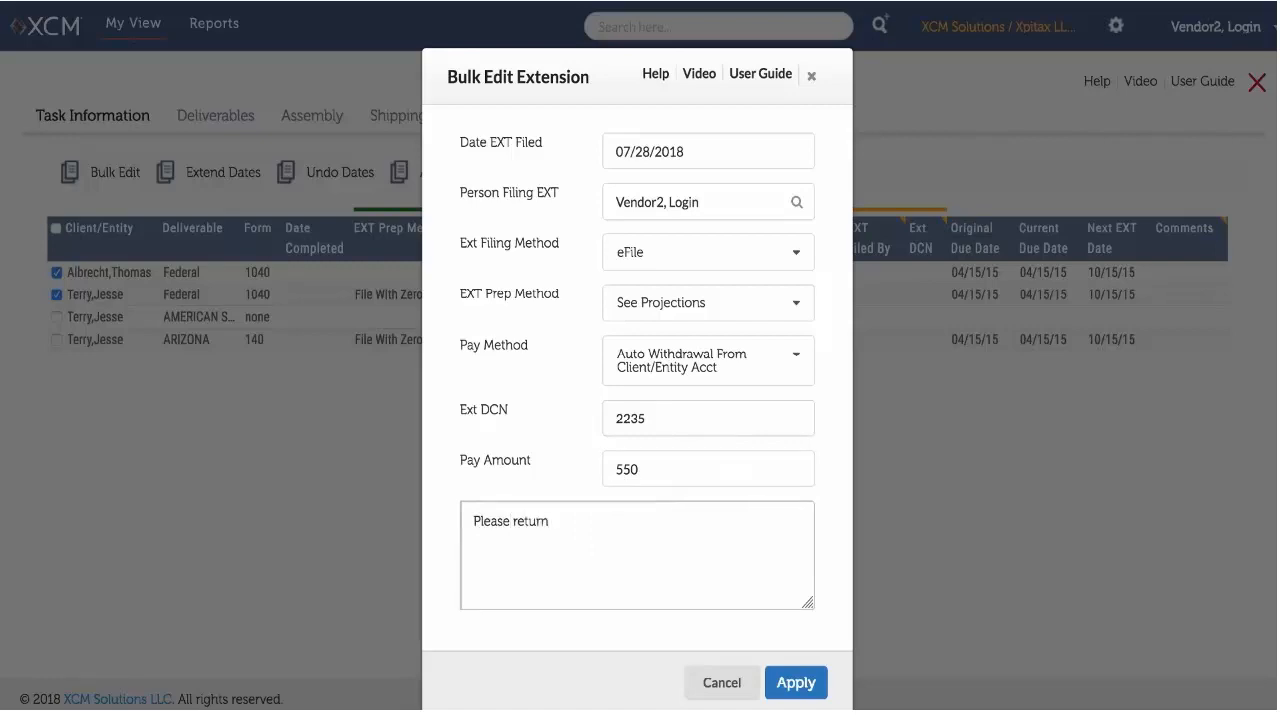
click(796, 682)
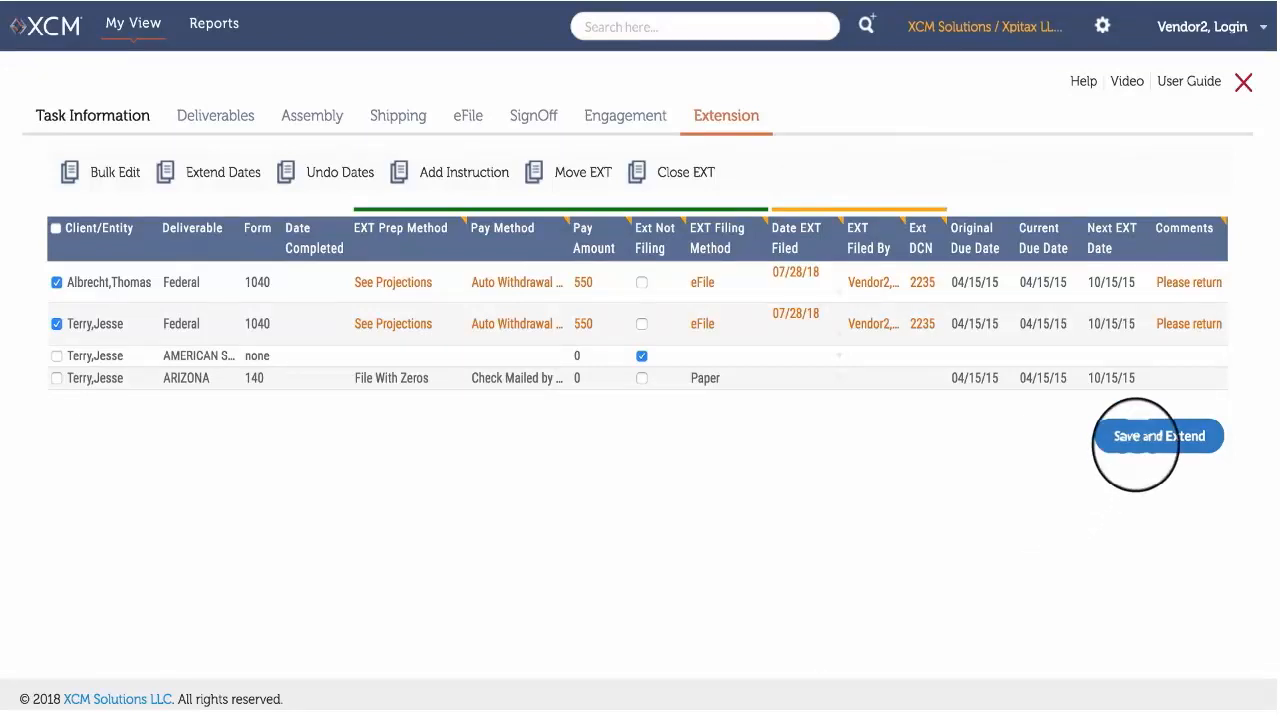
click(1140, 438)
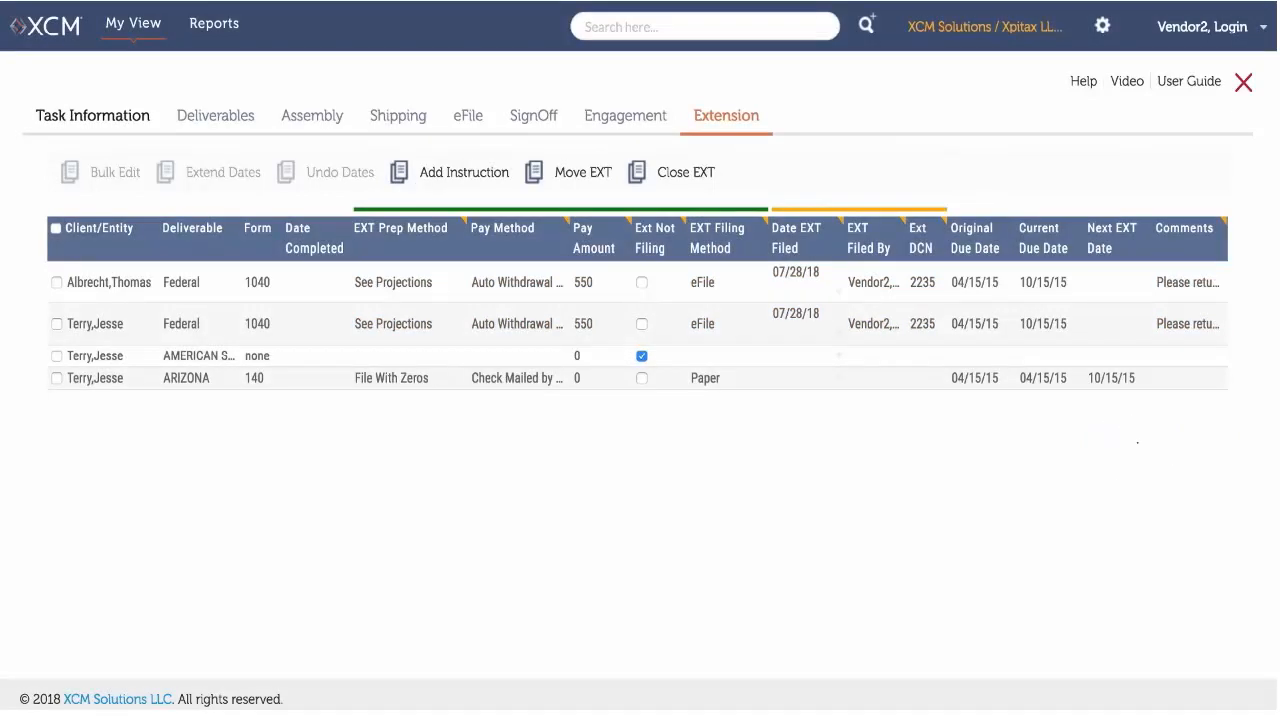
Copy the Auto Withdrawal pay method from the second Federal row down through the ARIZONA row.
click(535, 318)
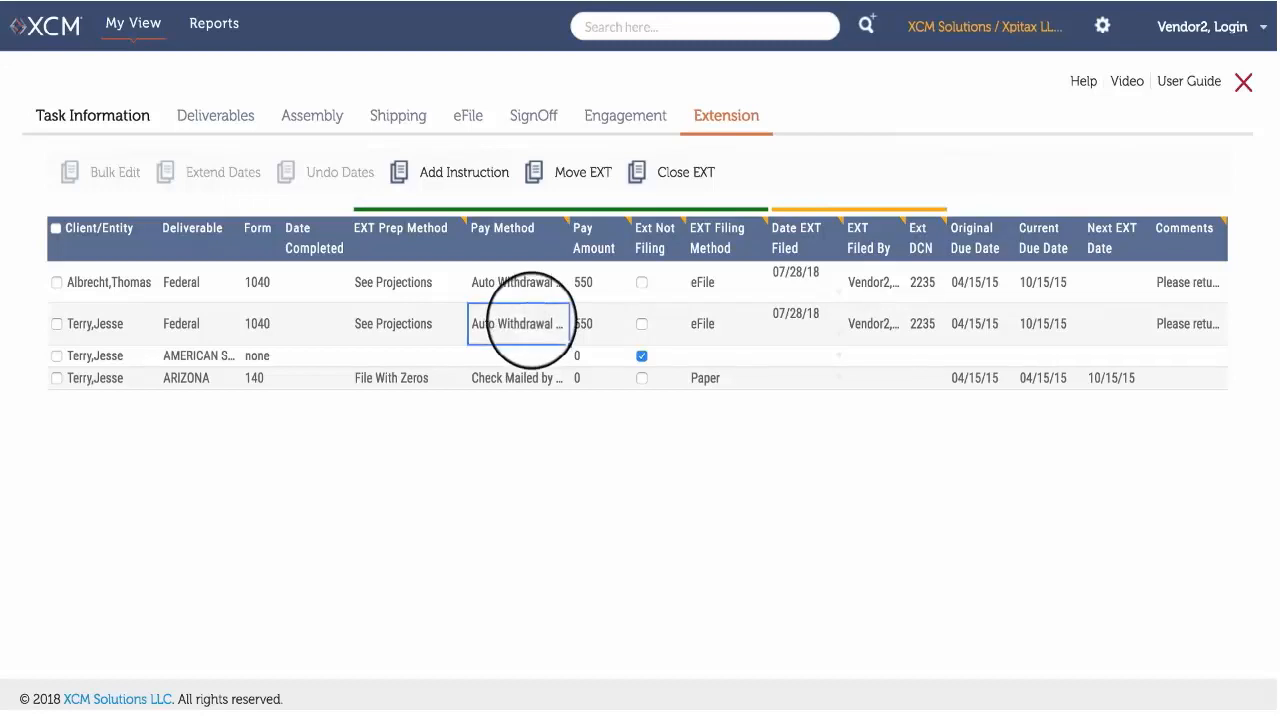
drag(569, 343, 567, 368)
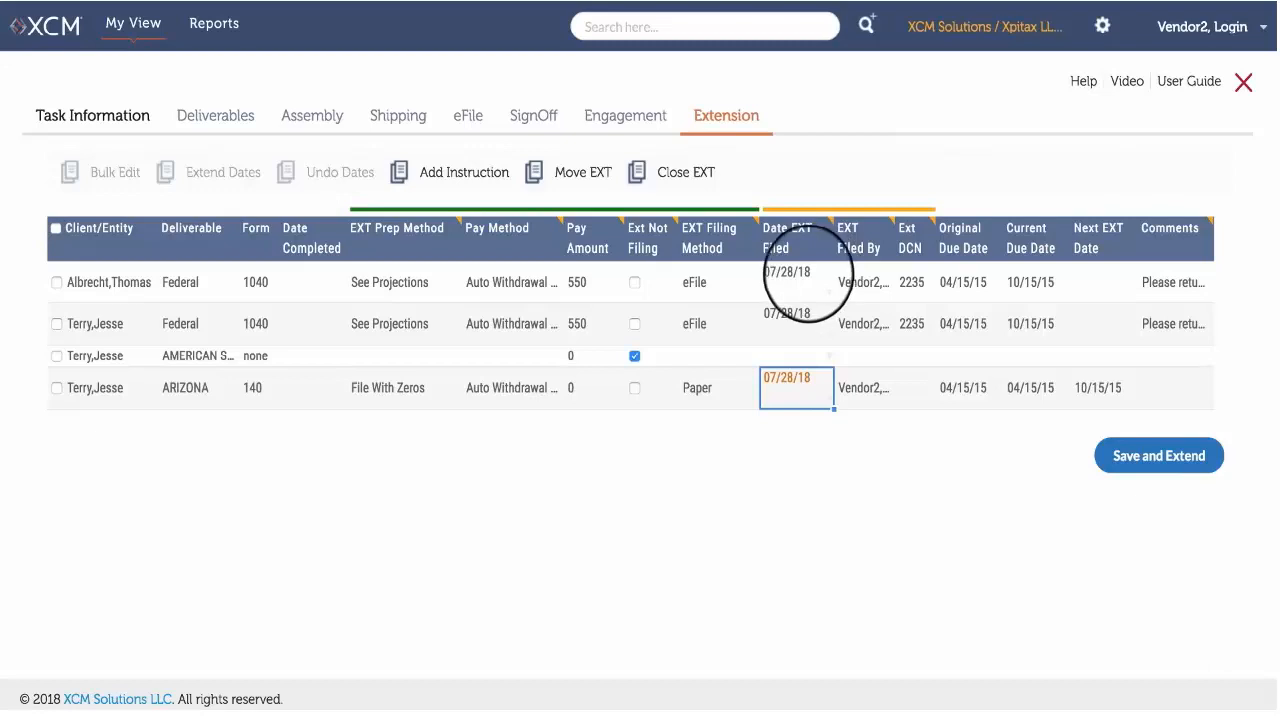
Set the first Federal row's Date EXT Filed to 10/27/18, copy it down to the second Federal row, and save and extend.
click(805, 278)
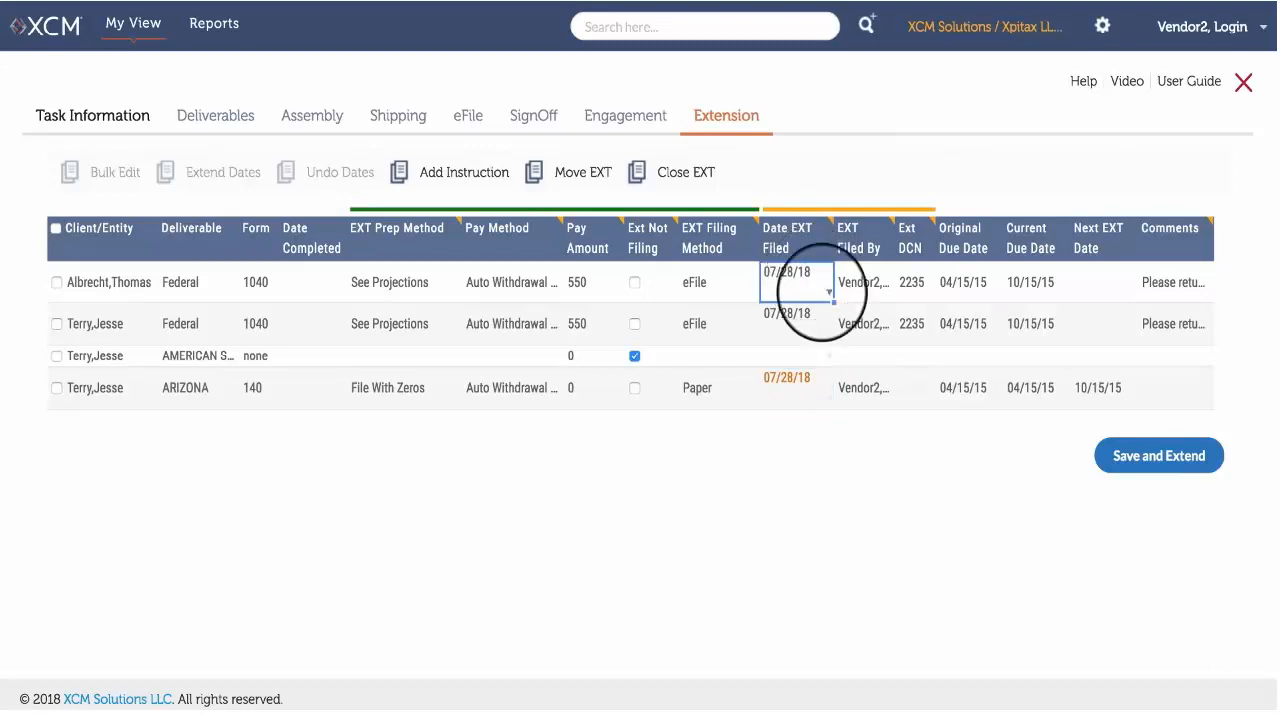
click(829, 292)
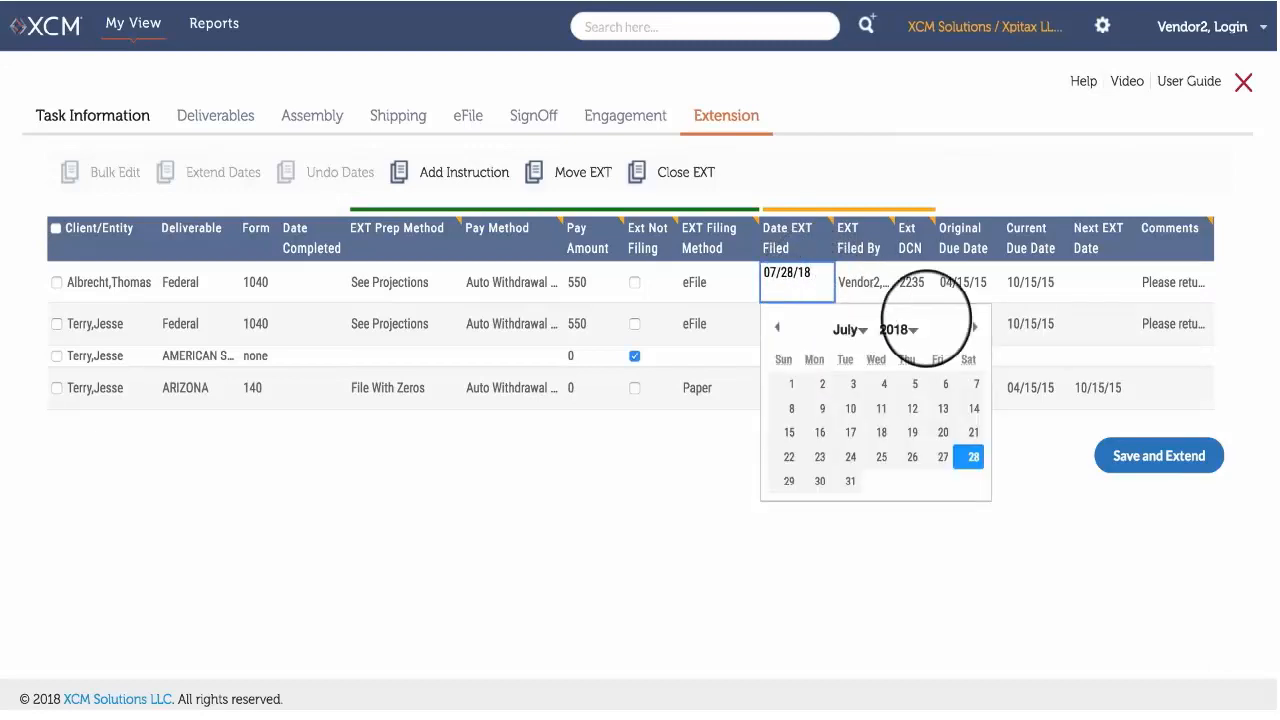
click(975, 327)
click(975, 327)
click(975, 327)
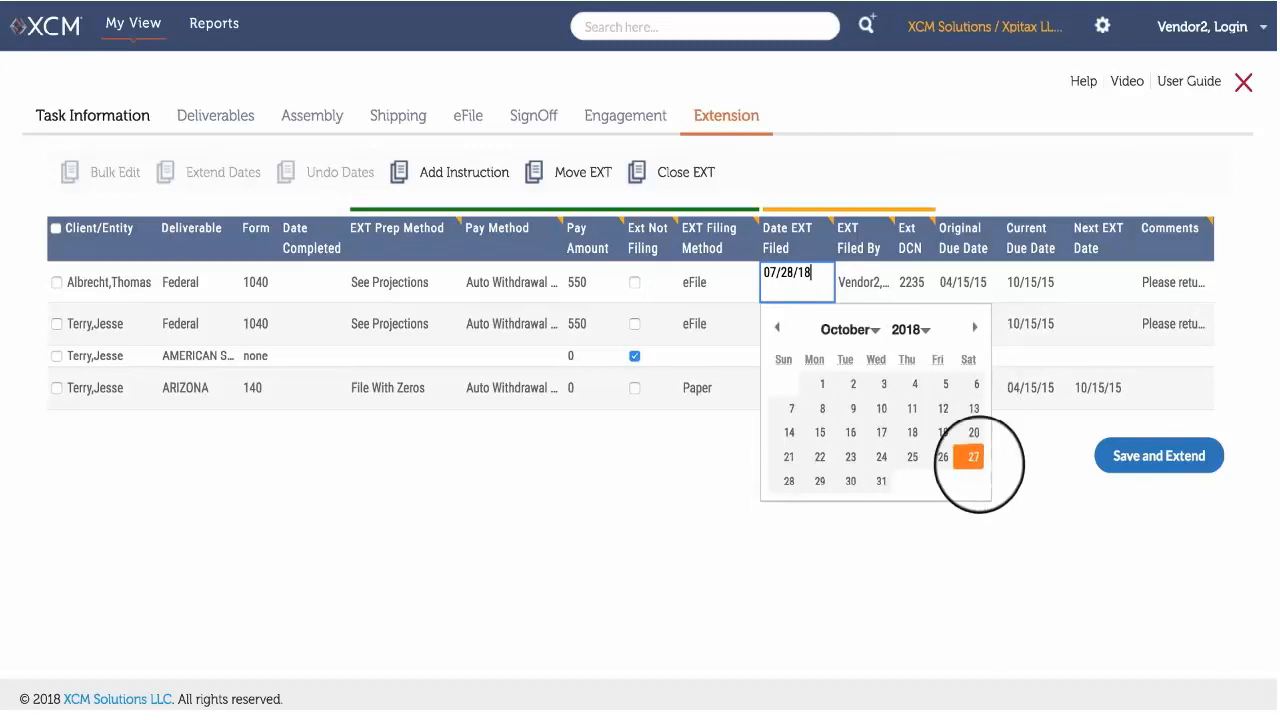
click(970, 457)
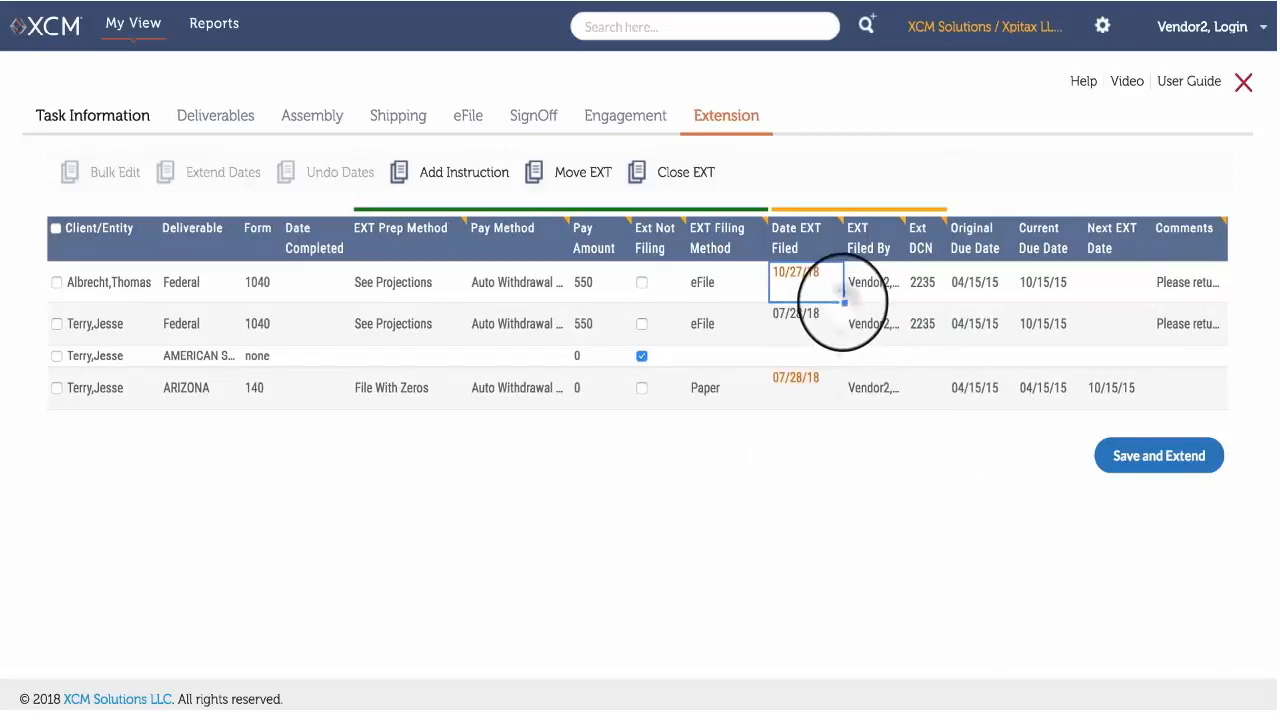
drag(843, 299, 836, 362)
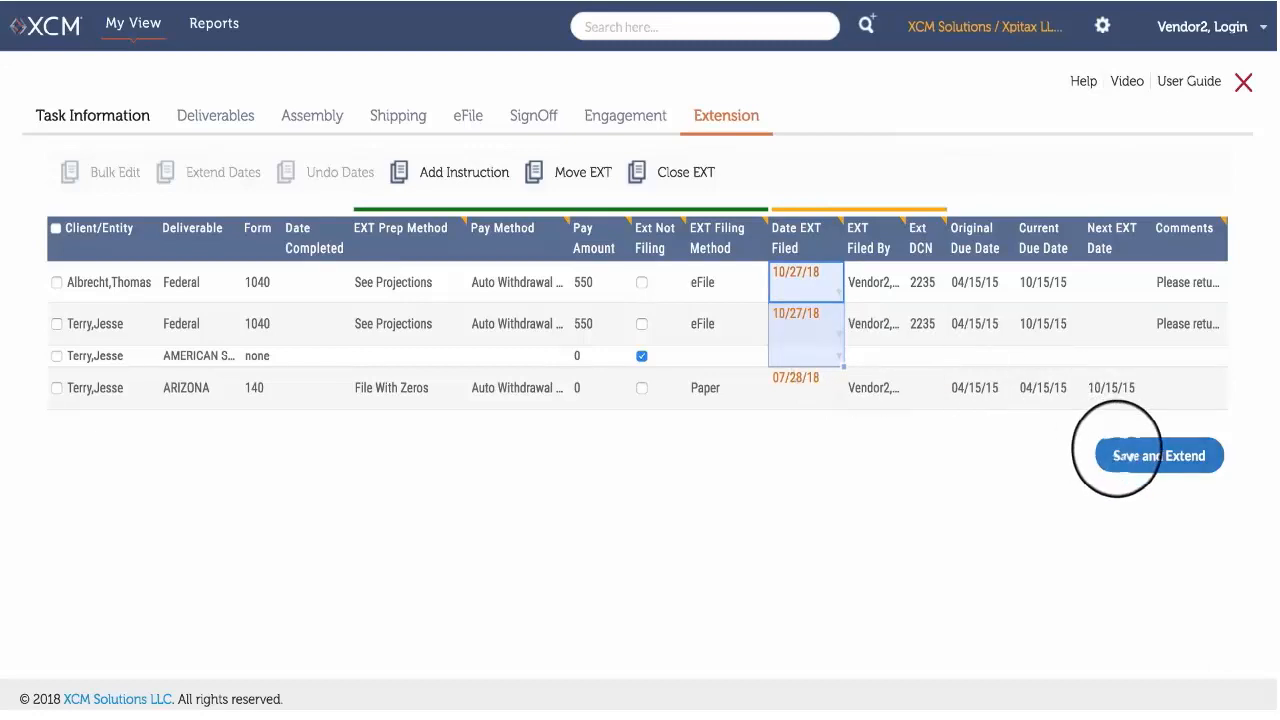
click(1117, 452)
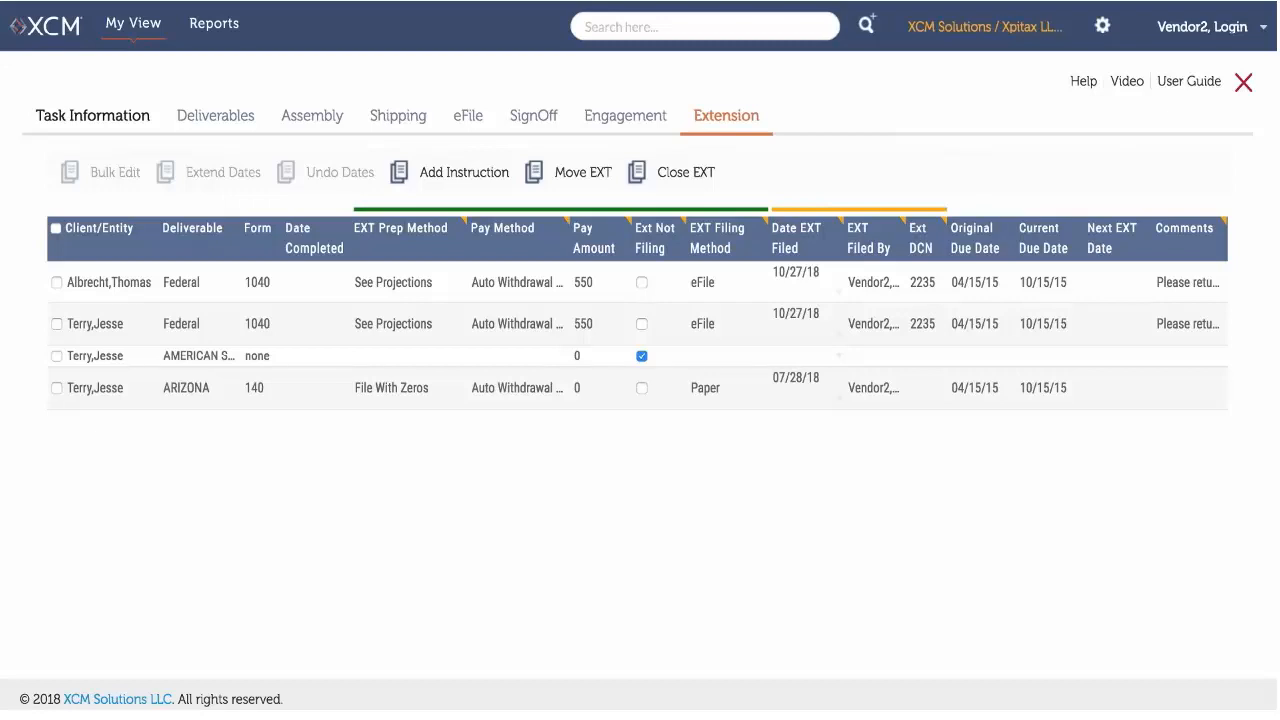
Select the second Federal 1040 deliverable and close its extension.
click(56, 323)
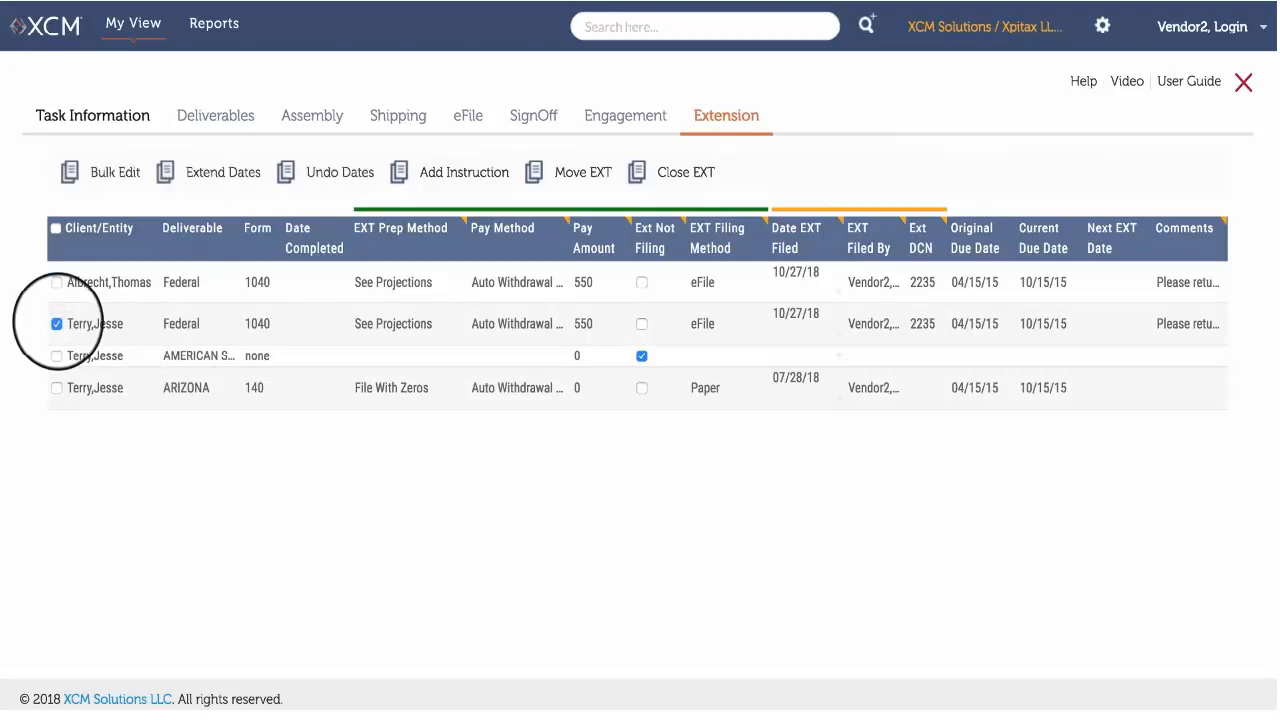
click(673, 170)
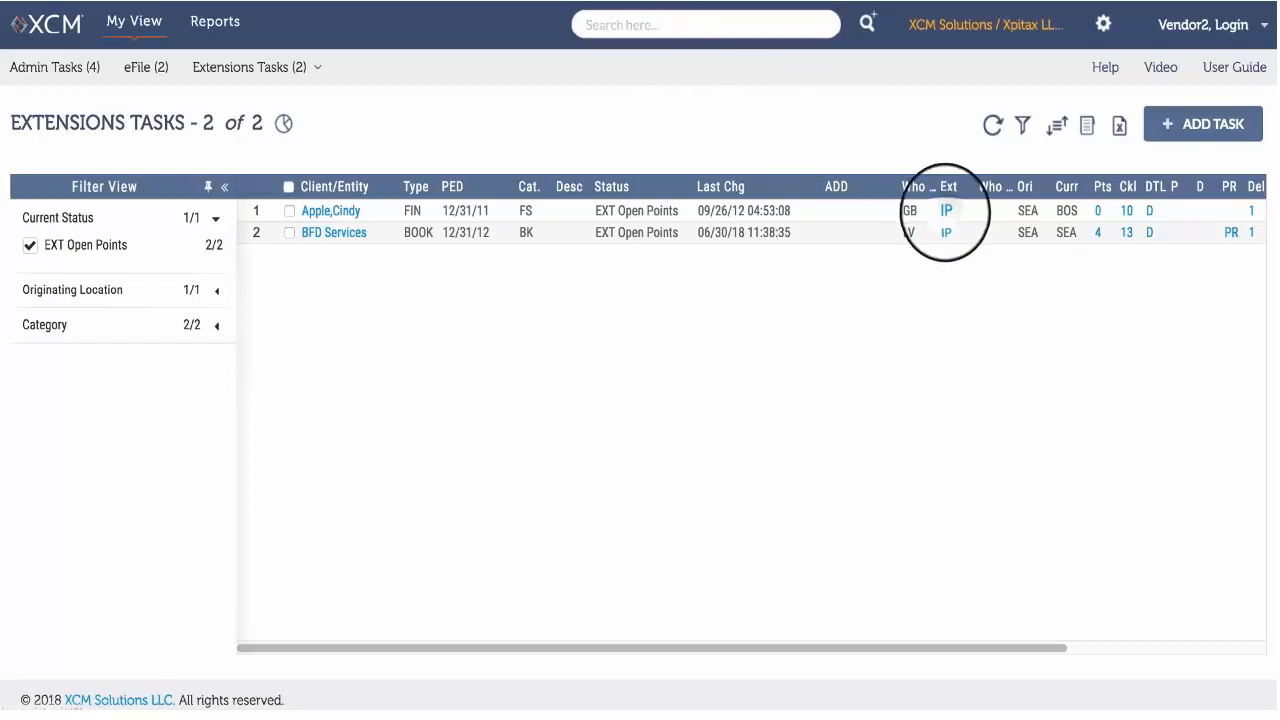
Open the FIN task's in-progress extension and set its General deliverable to prep method File With Zeros and pay method Check Mailed by Client.
click(945, 211)
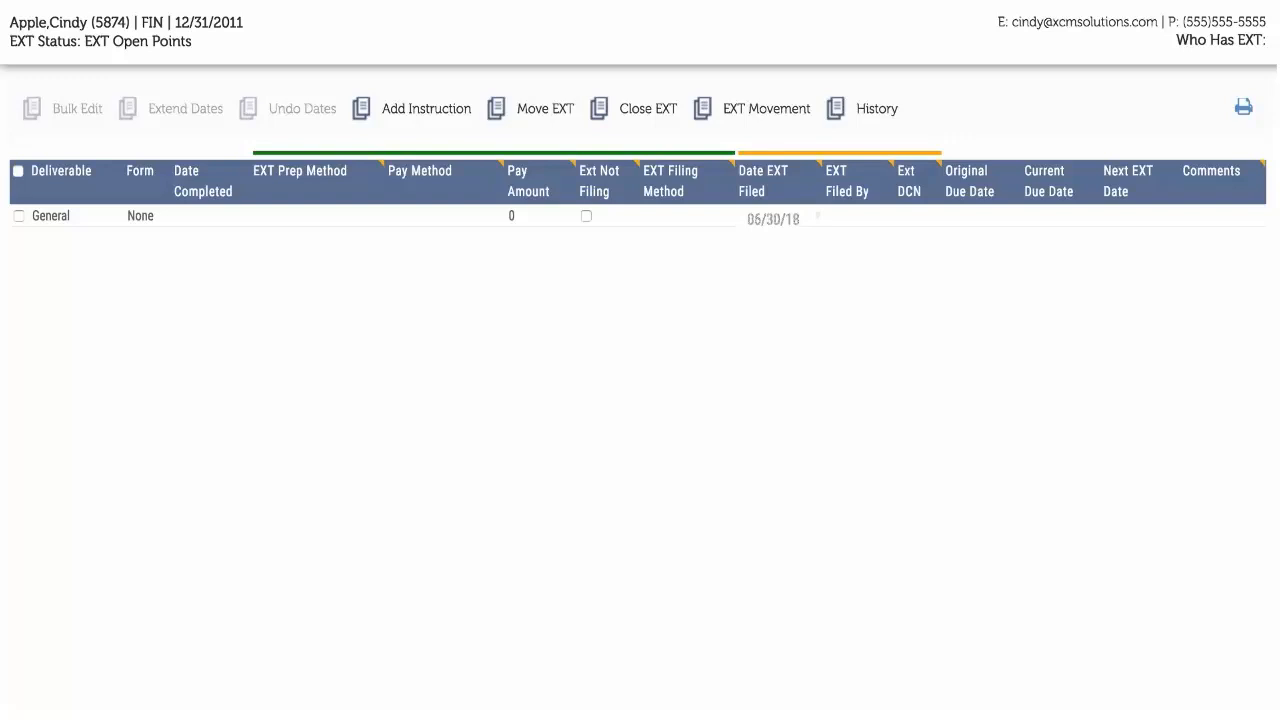
click(300, 214)
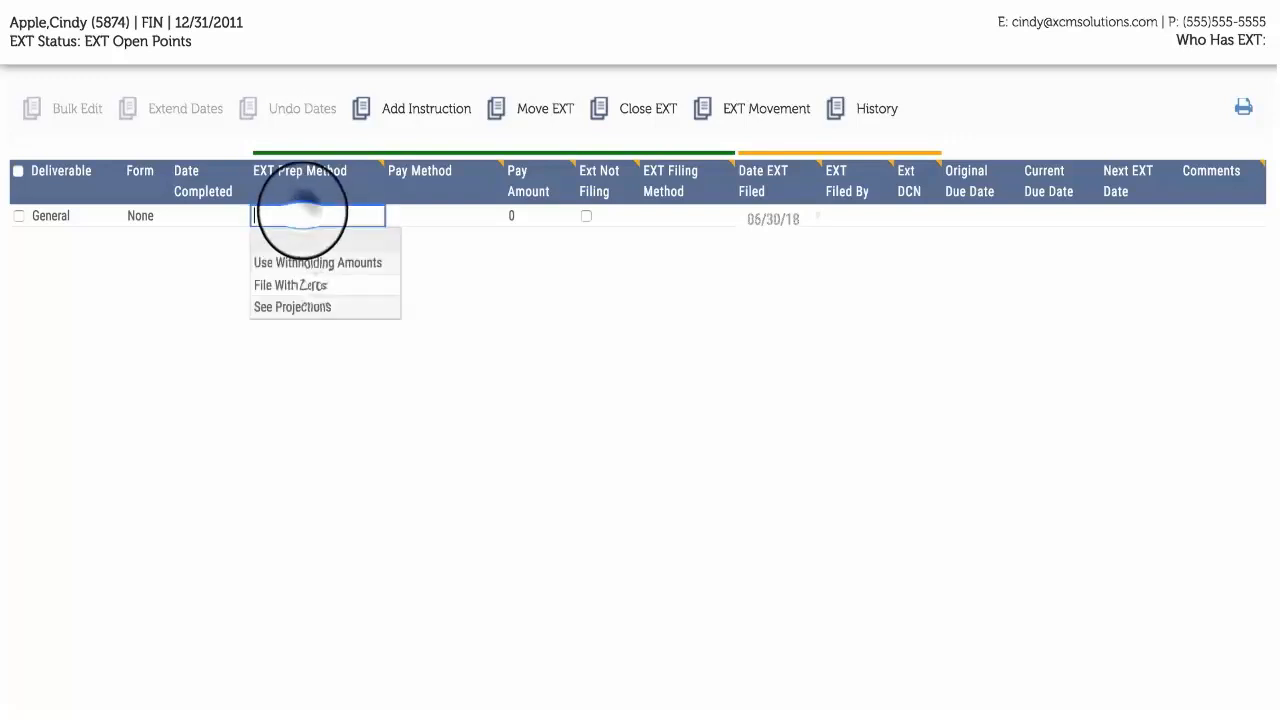
click(300, 285)
click(423, 212)
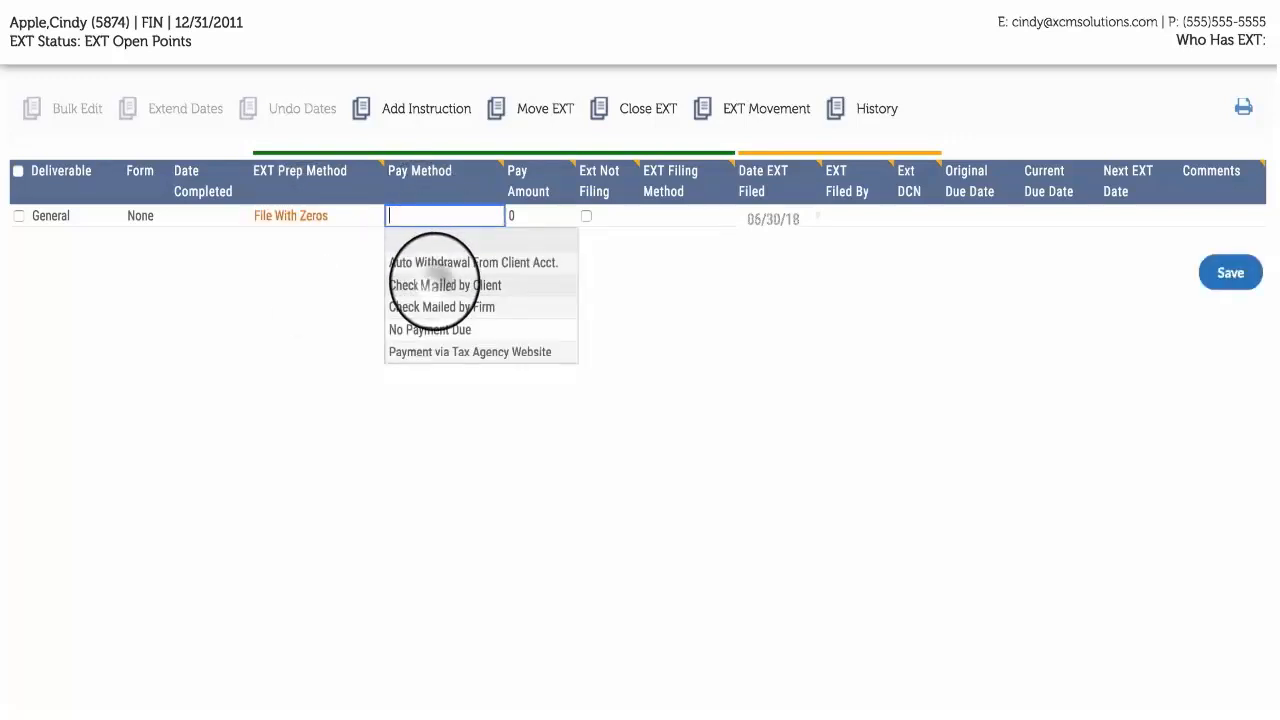
click(434, 283)
Set the General deliverable's Date EXT Filed to 07/28/18, then save and extend it.
click(756, 217)
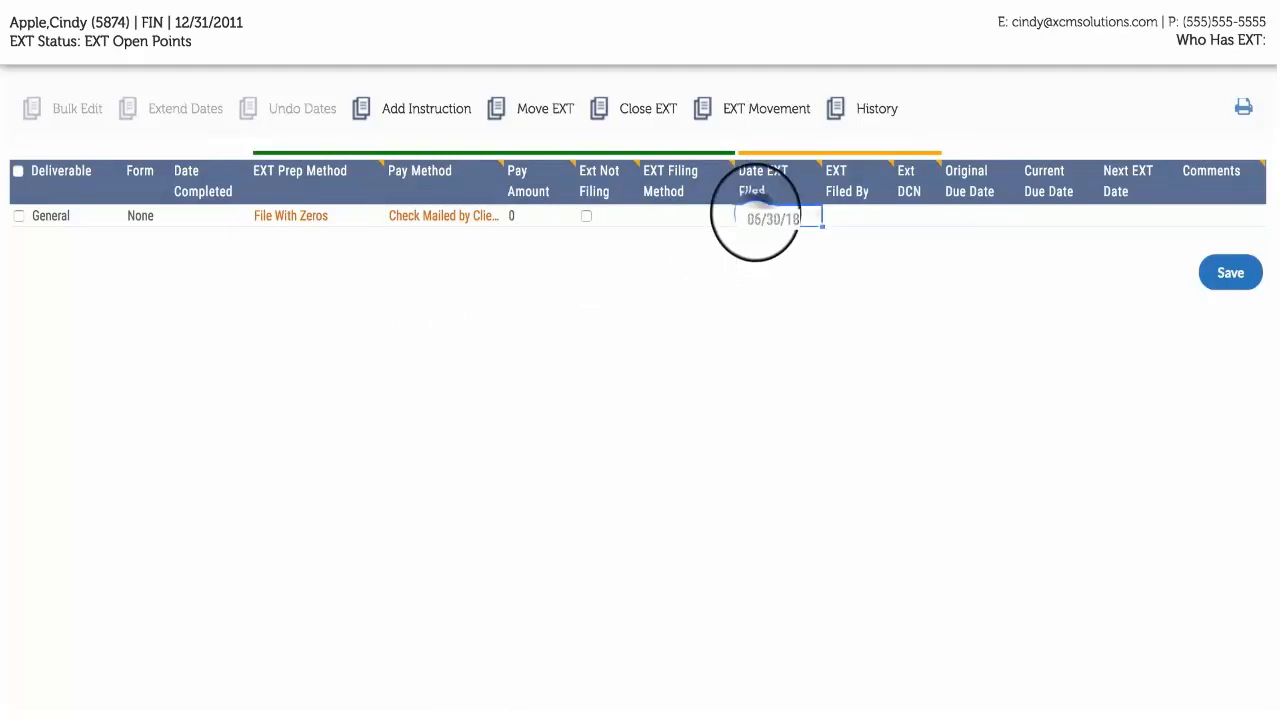
click(949, 380)
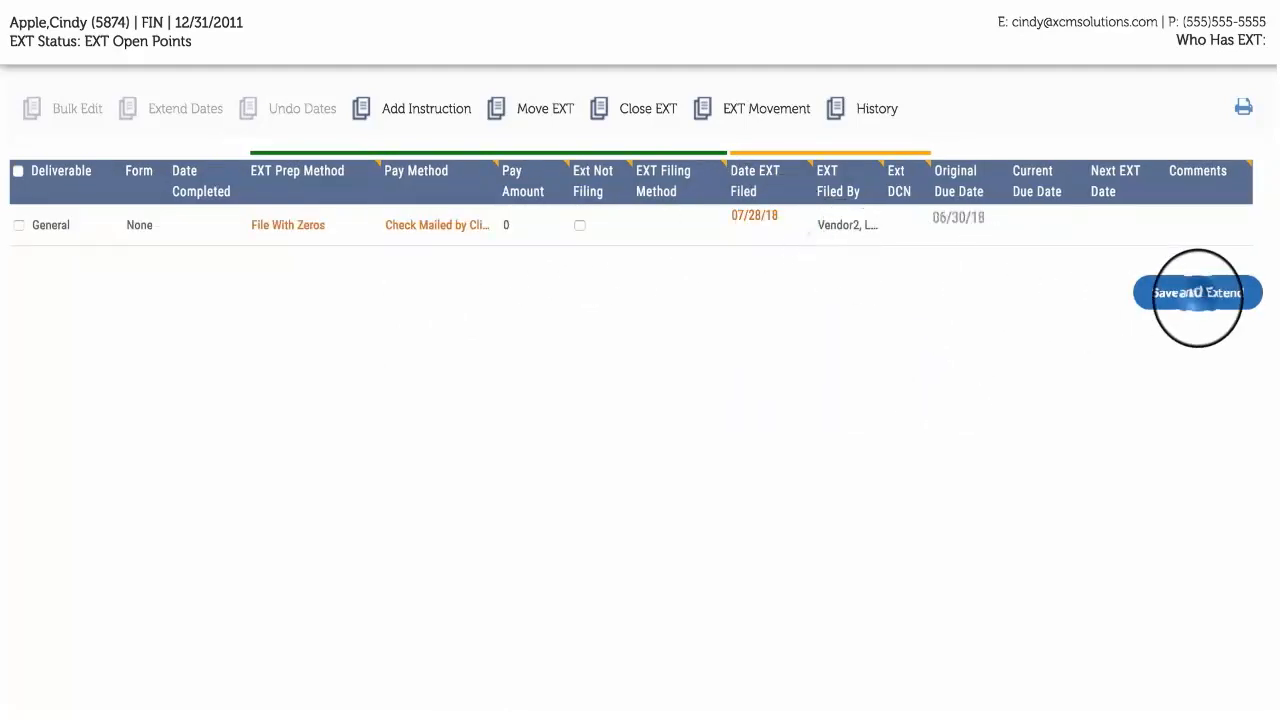
click(1197, 293)
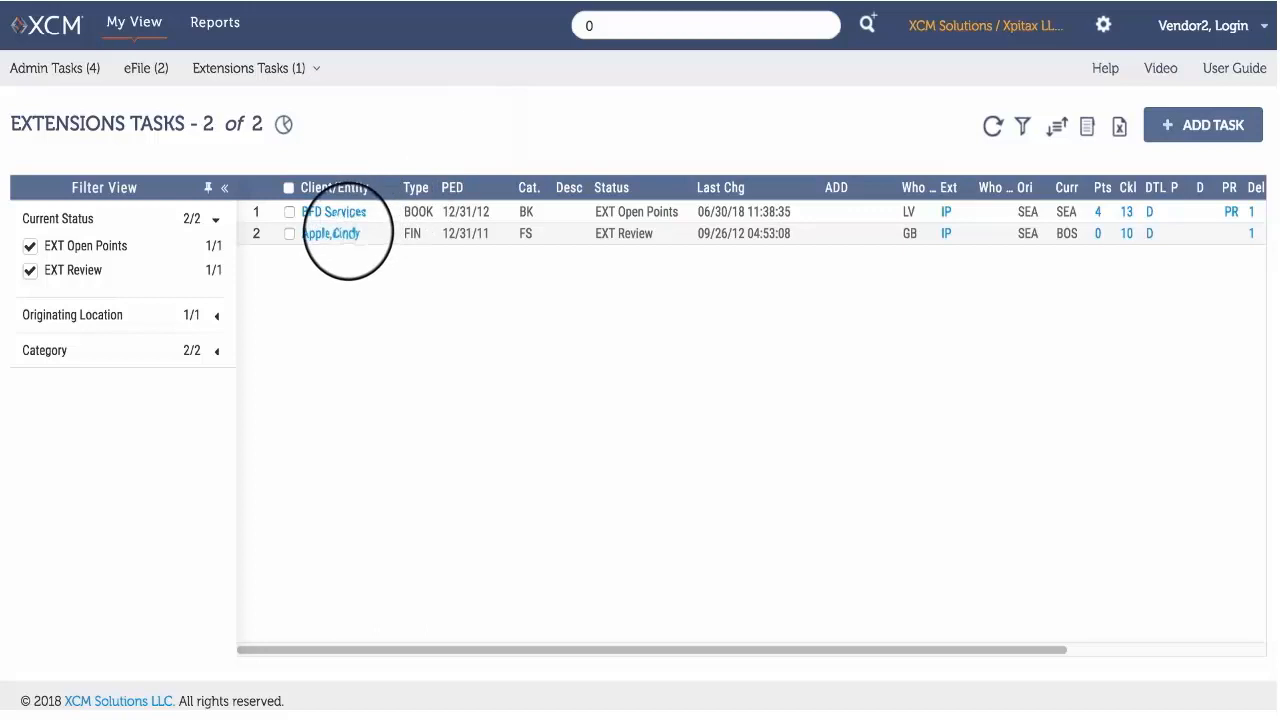
Open the Extension section of the FIN task and give its General deliverable prep method File With Zeros and pay method Check Mailed by Client.
click(340, 234)
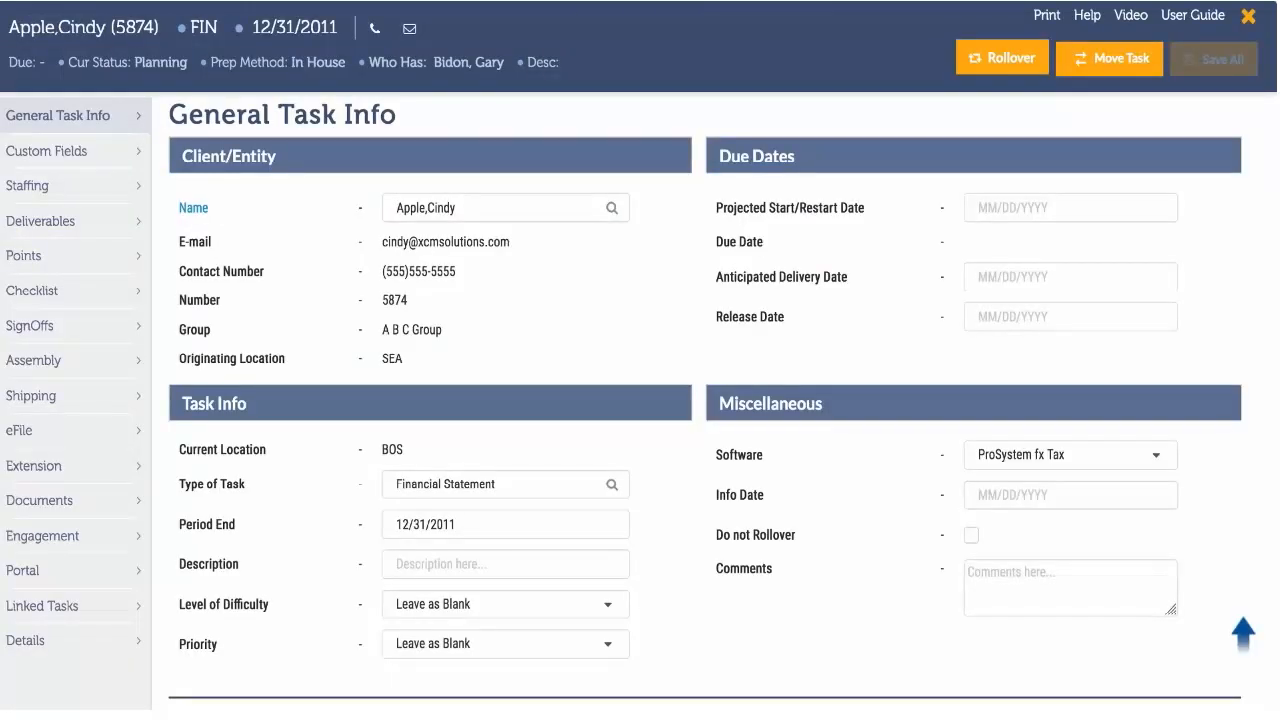
click(116, 465)
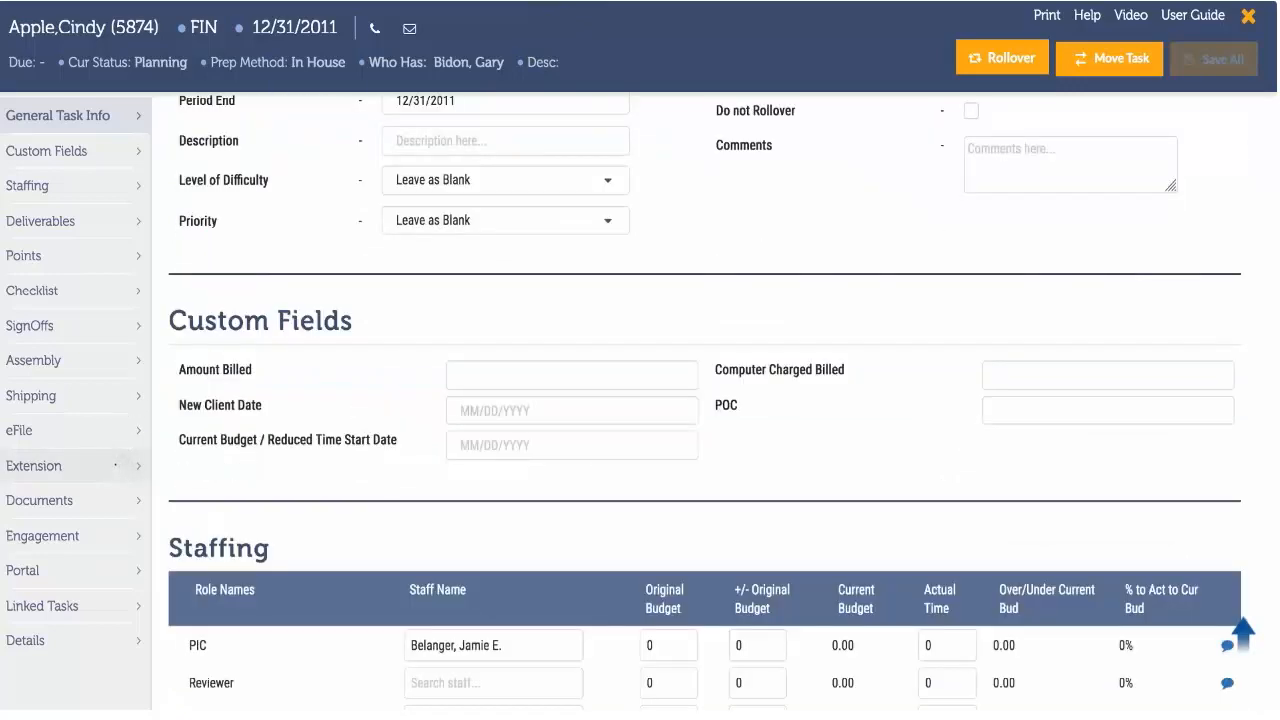
click(531, 245)
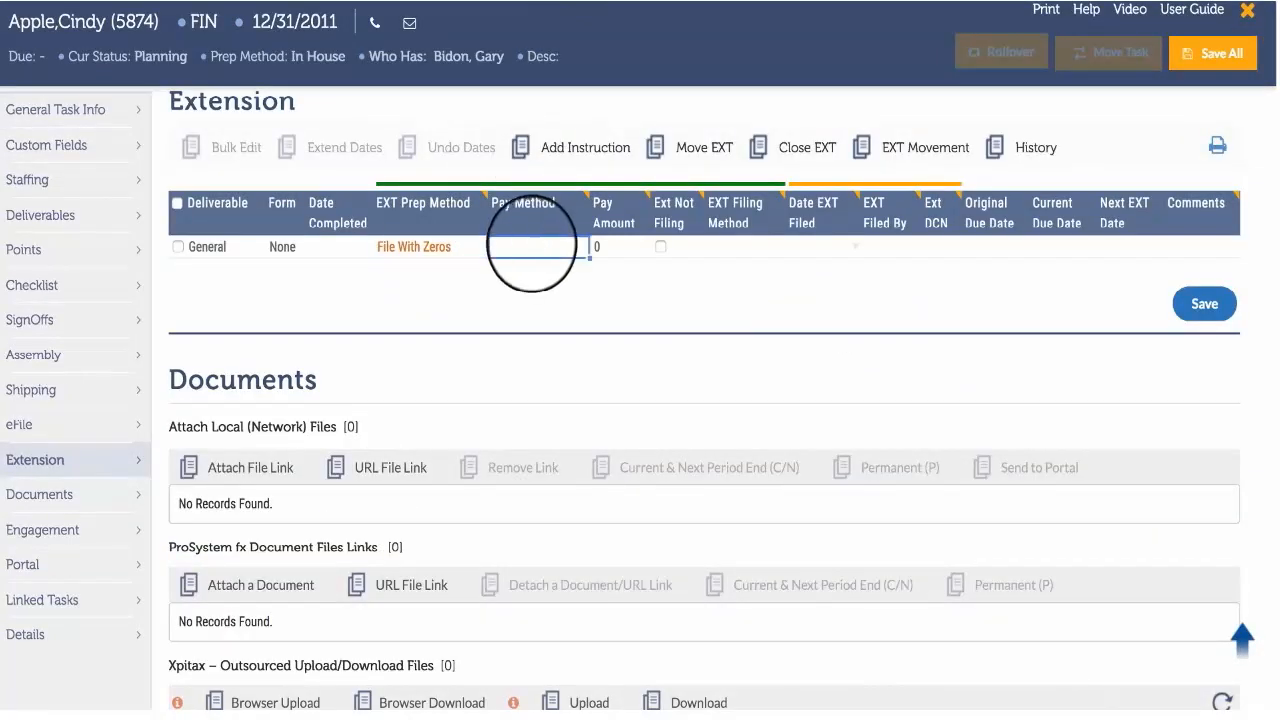
click(533, 246)
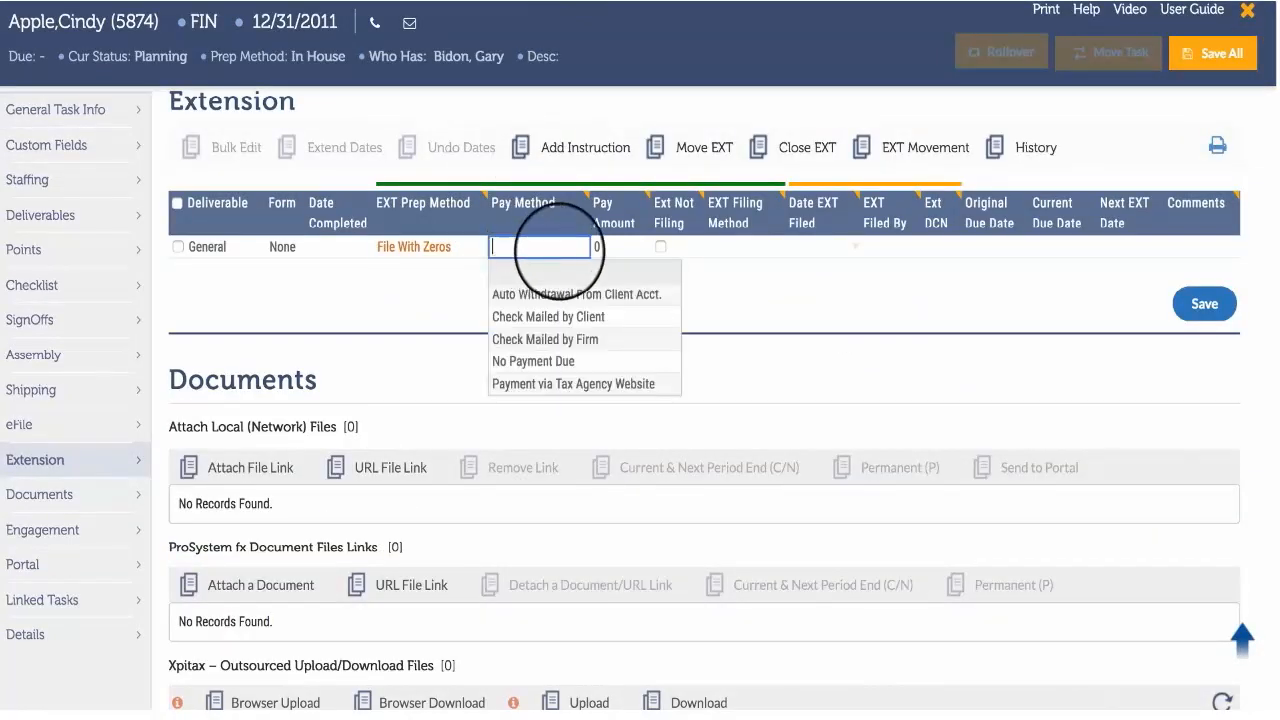
click(560, 325)
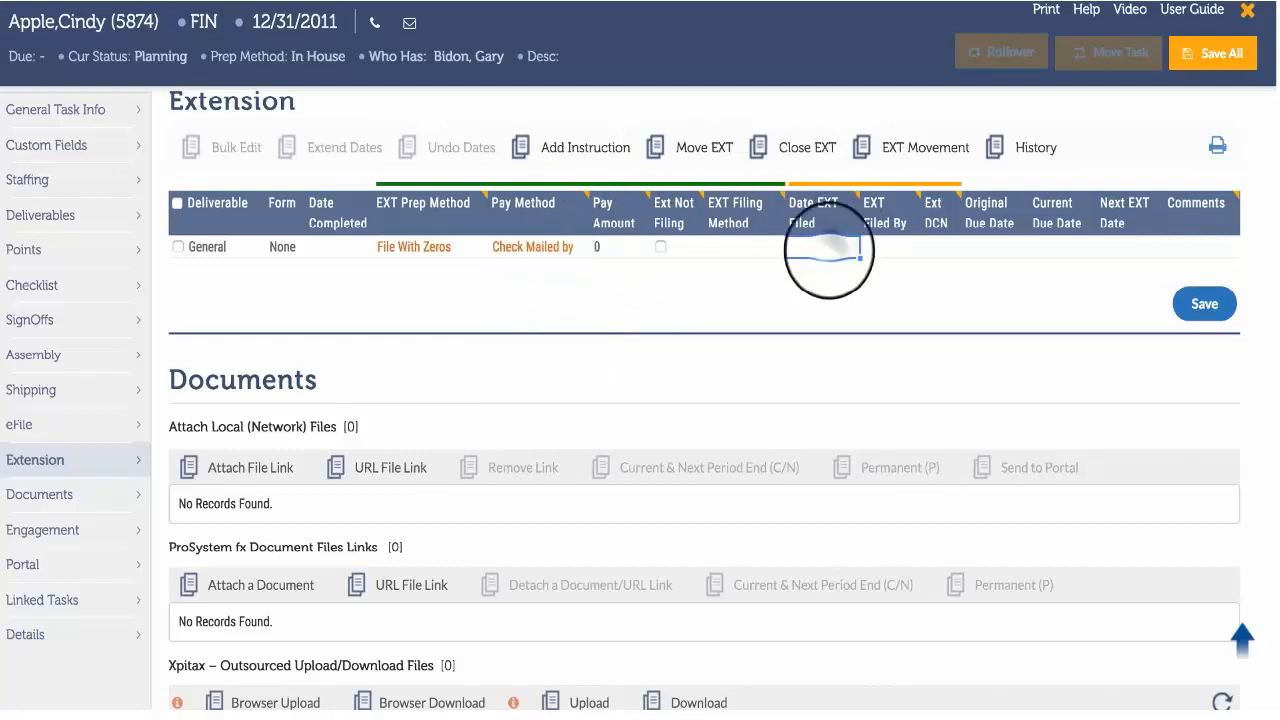
Save and extend the General deliverable with Date EXT Filed 07/28/18, and close the task's extension.
click(828, 248)
click(1000, 412)
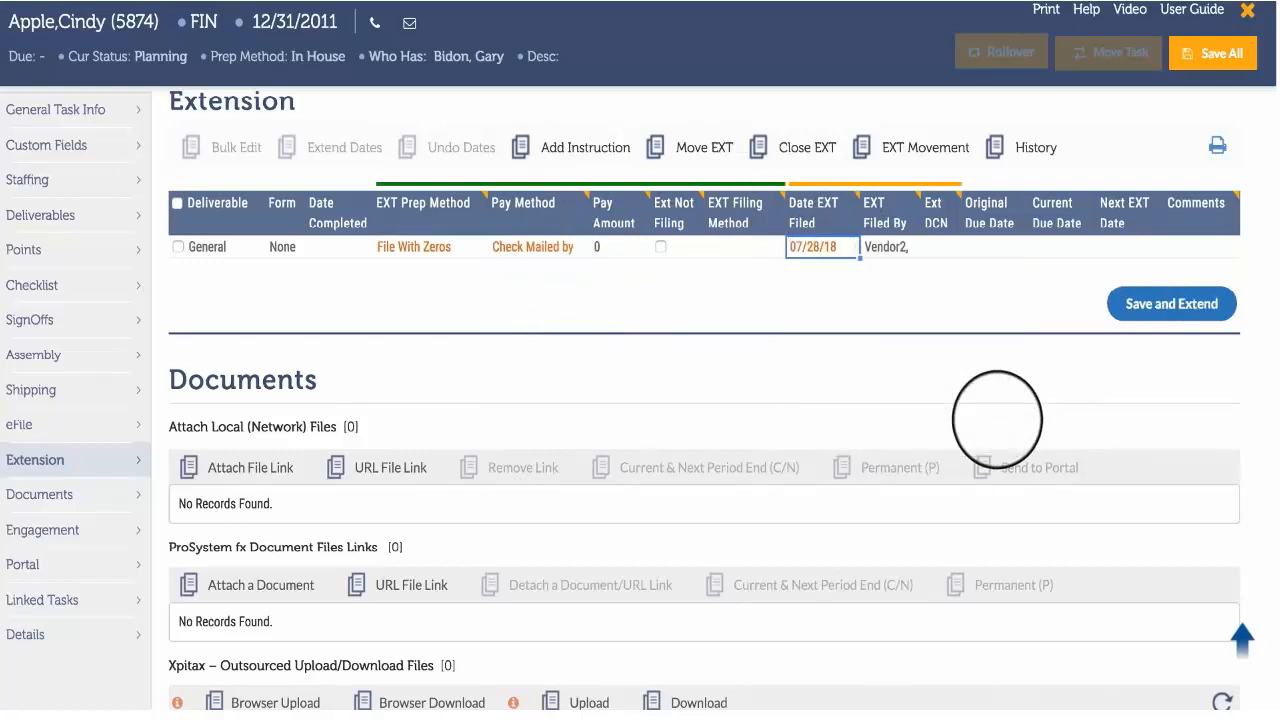
click(1125, 300)
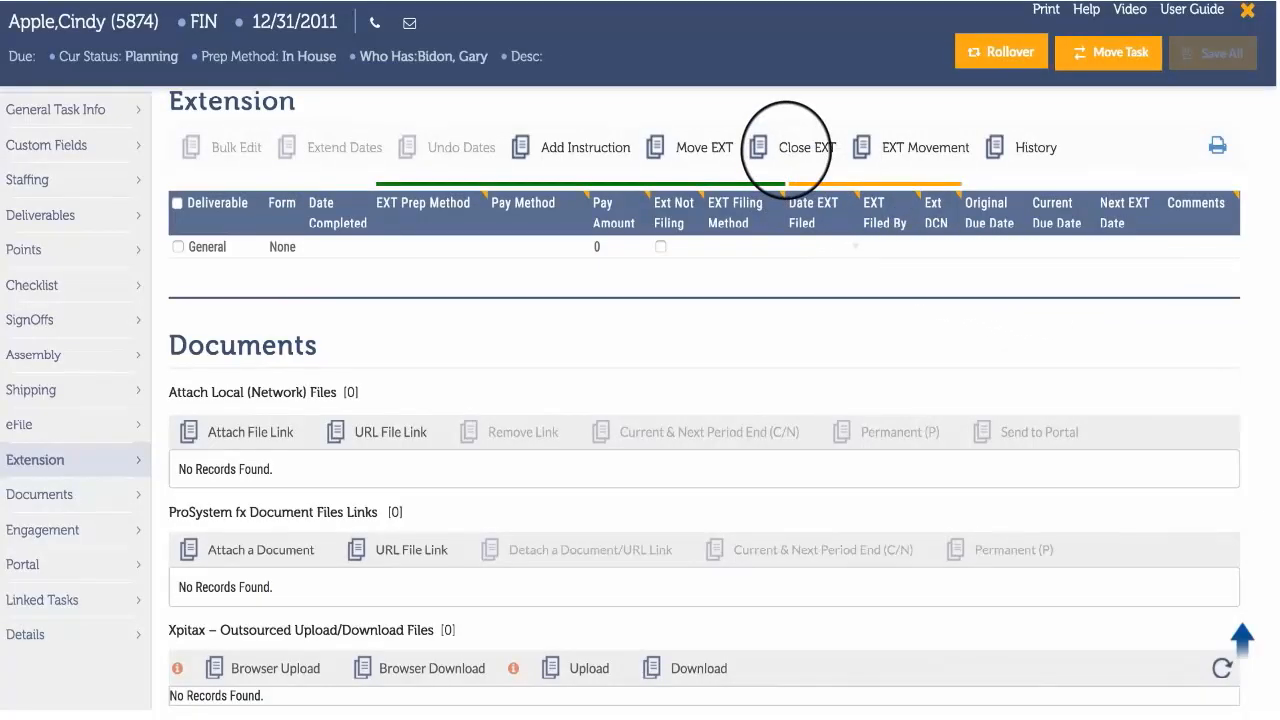
click(786, 150)
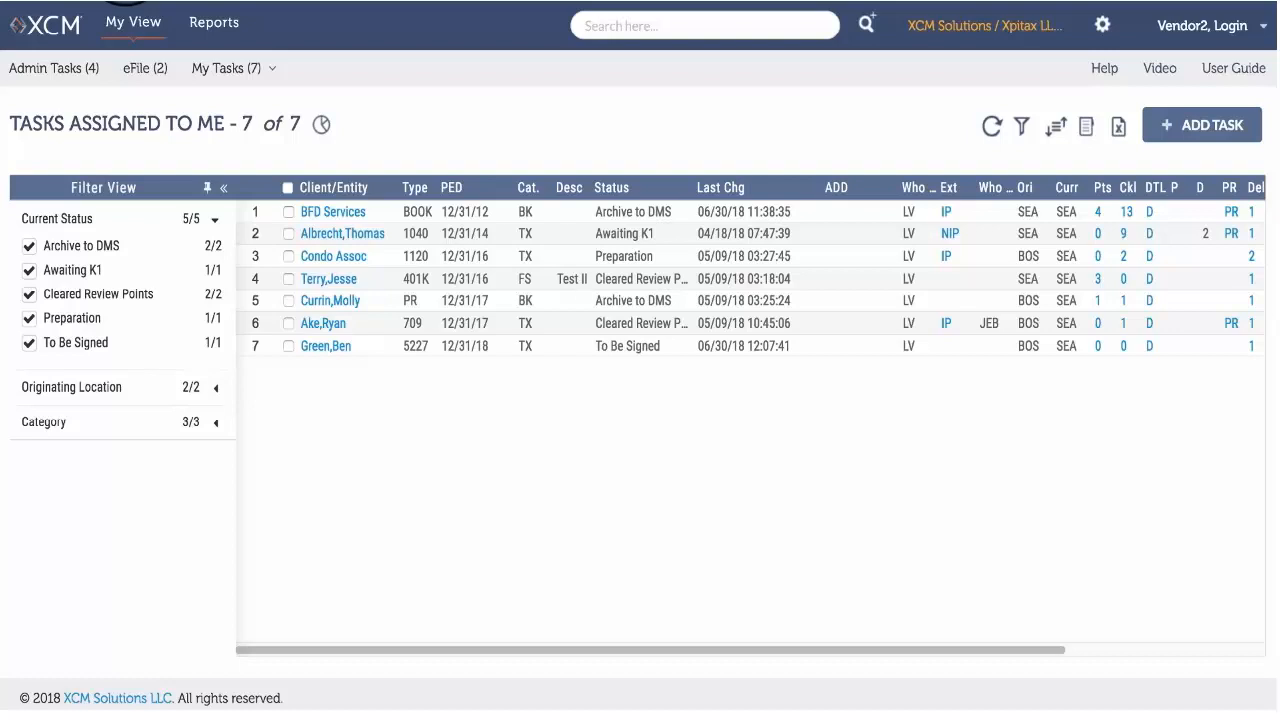
Select the 401K and PR tasks in the assigned tasks list and create extensions for both in bulk.
click(288, 279)
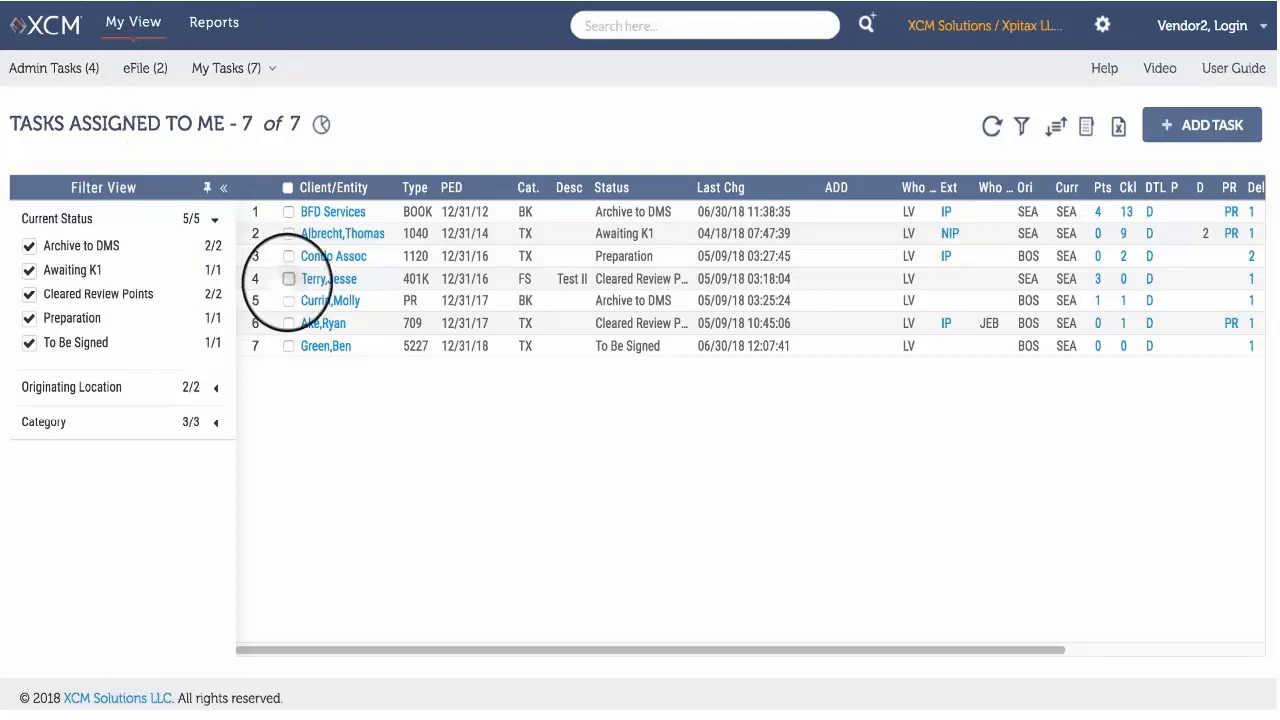
click(288, 300)
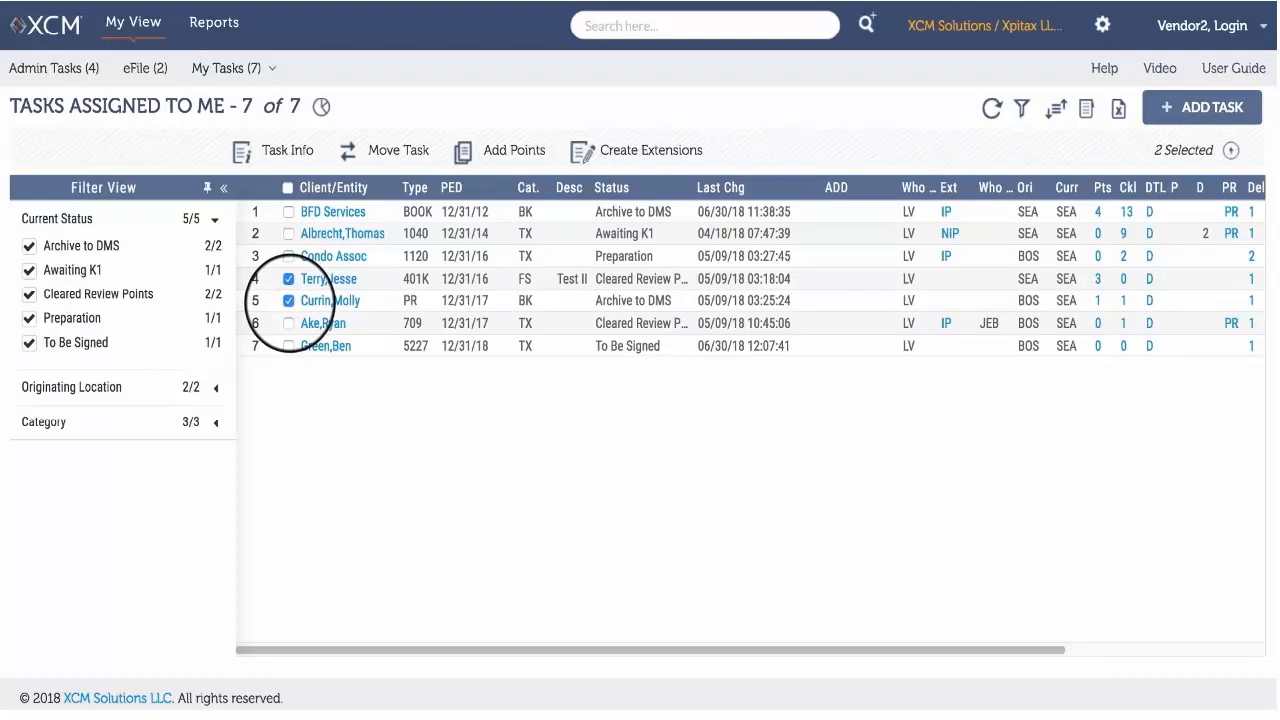
click(588, 142)
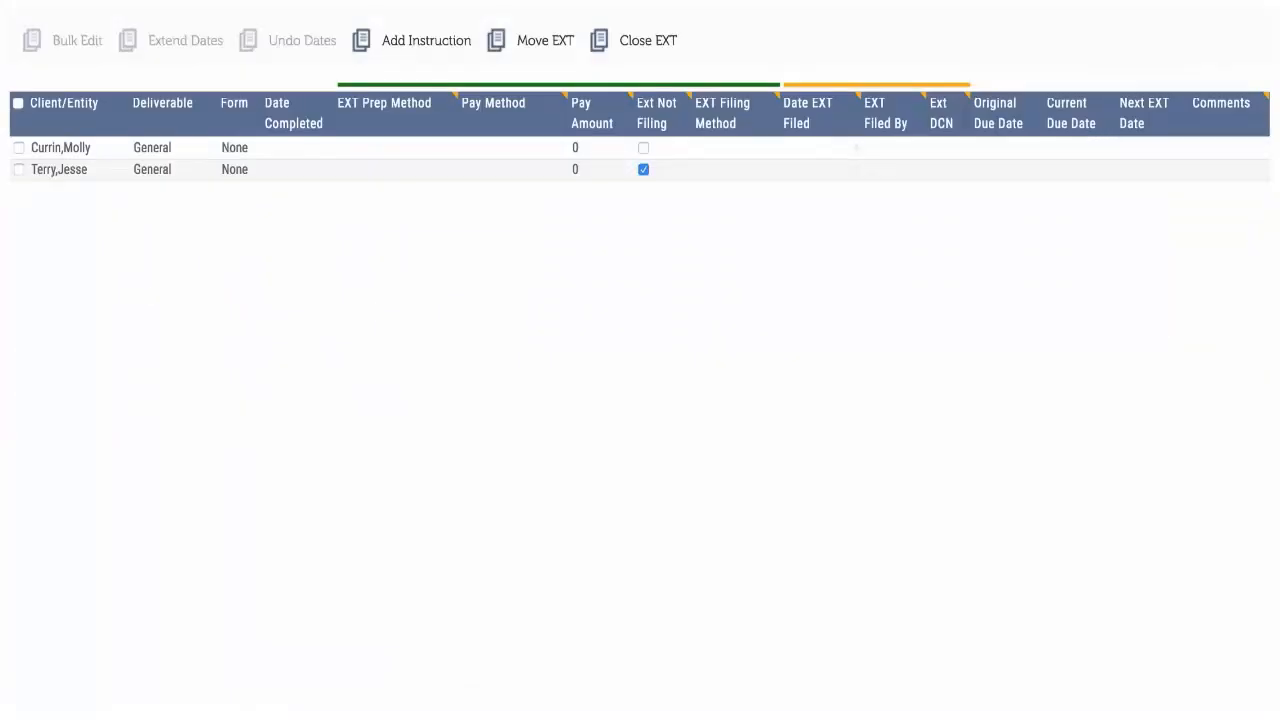
Set Date EXT Filed to 07/27/18 for both General deliverables, save and extend them, and close the extensions.
click(17, 103)
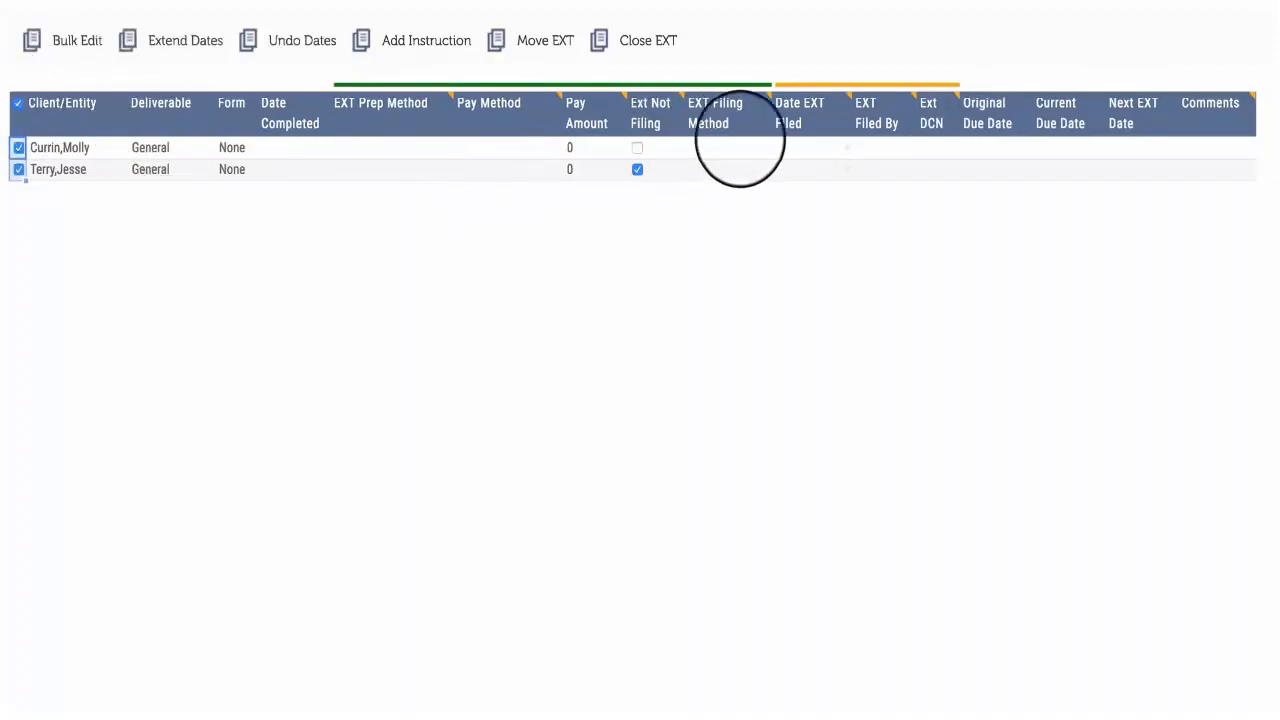
click(790, 149)
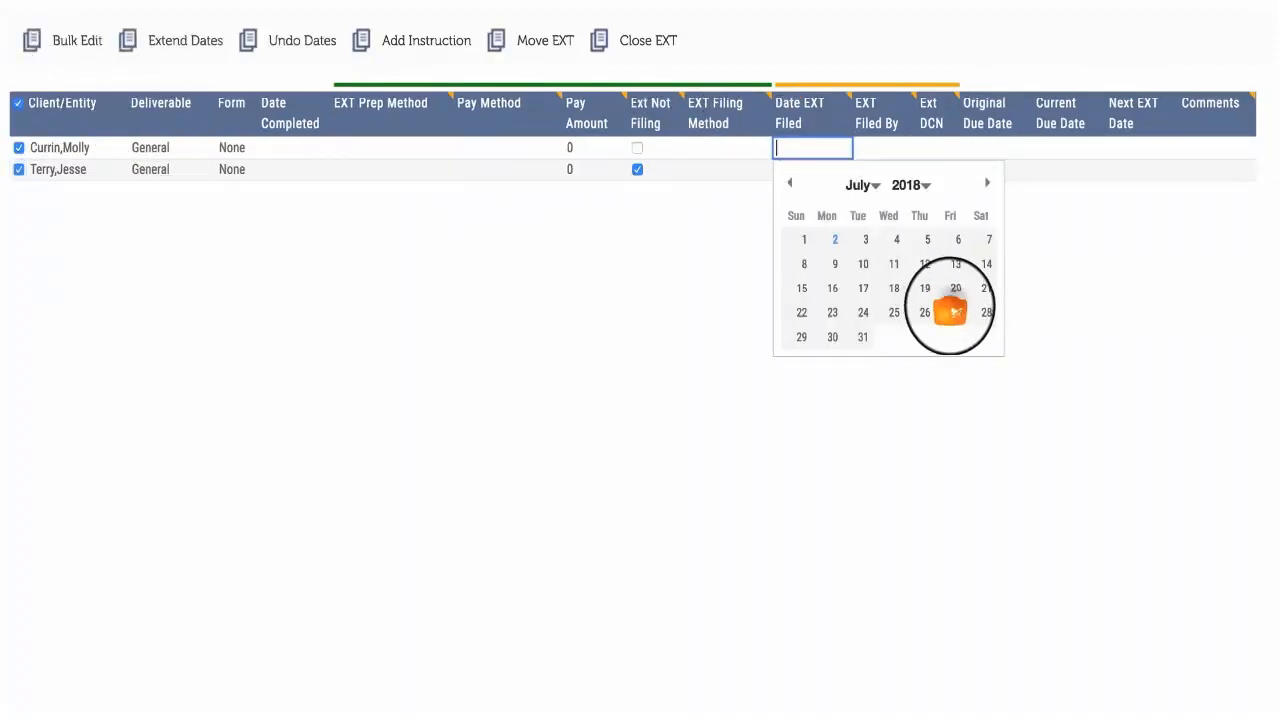
click(951, 311)
drag(849, 177, 853, 195)
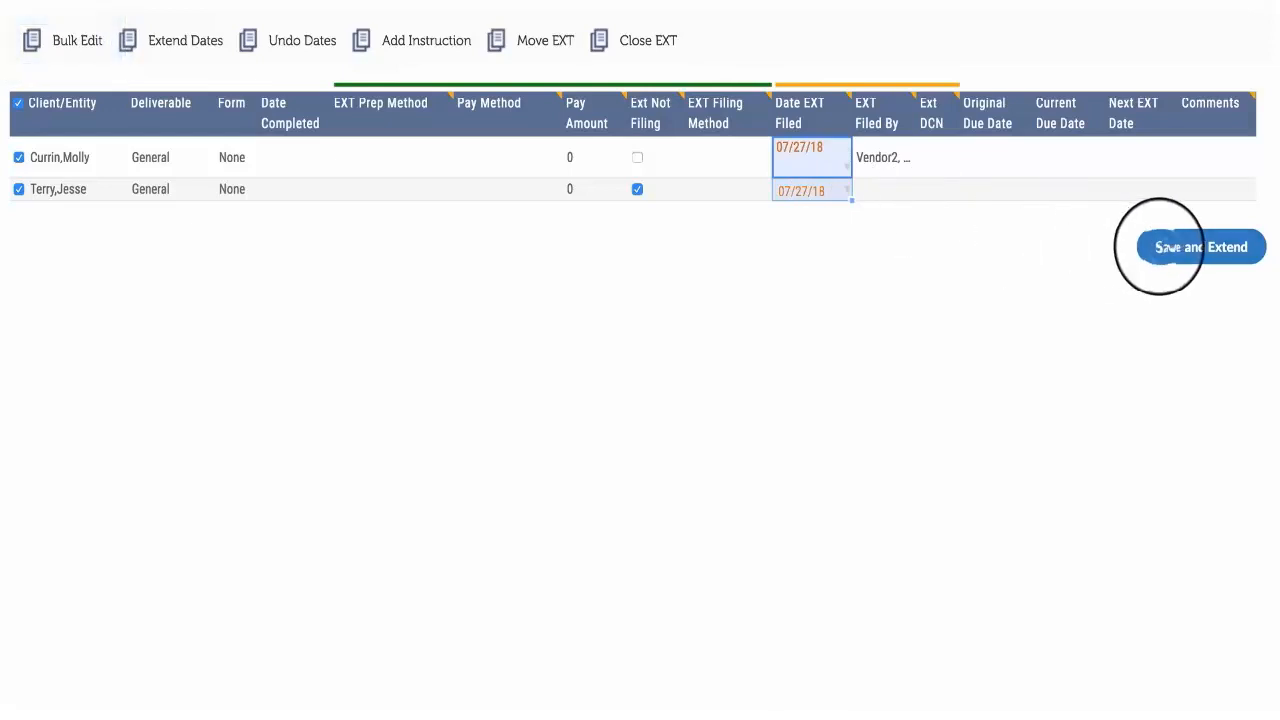
click(1160, 247)
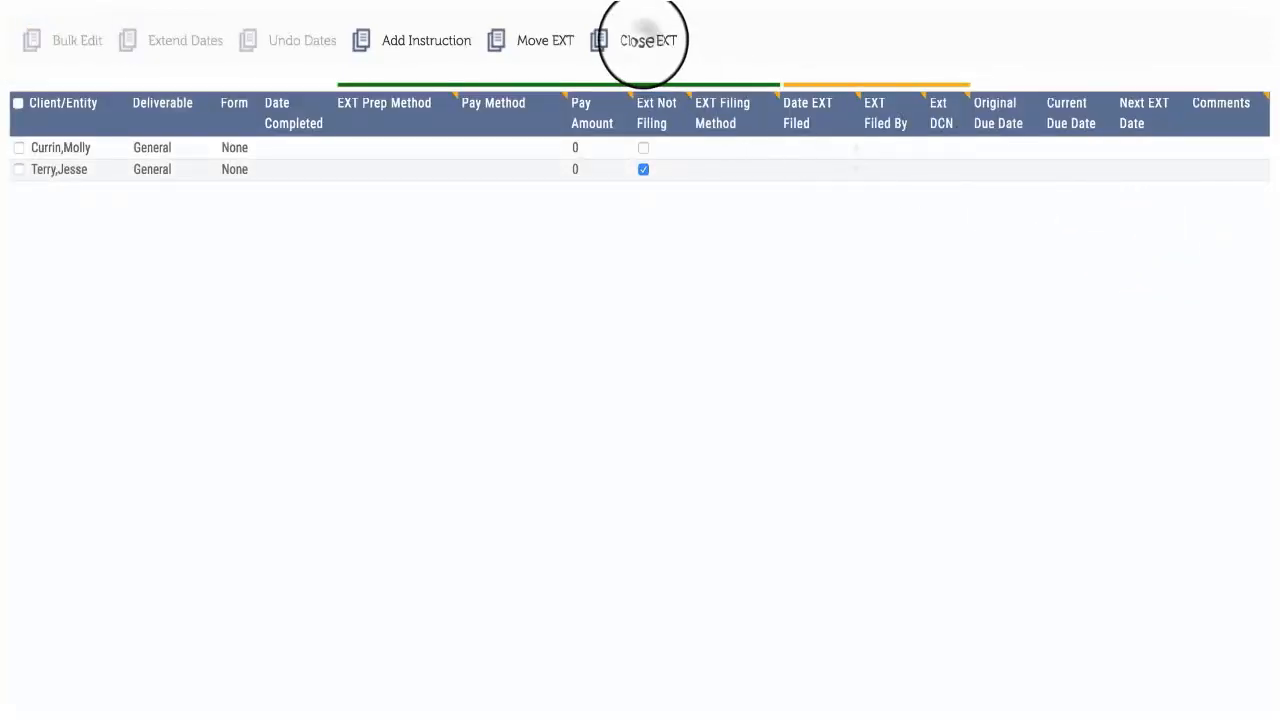
click(643, 42)
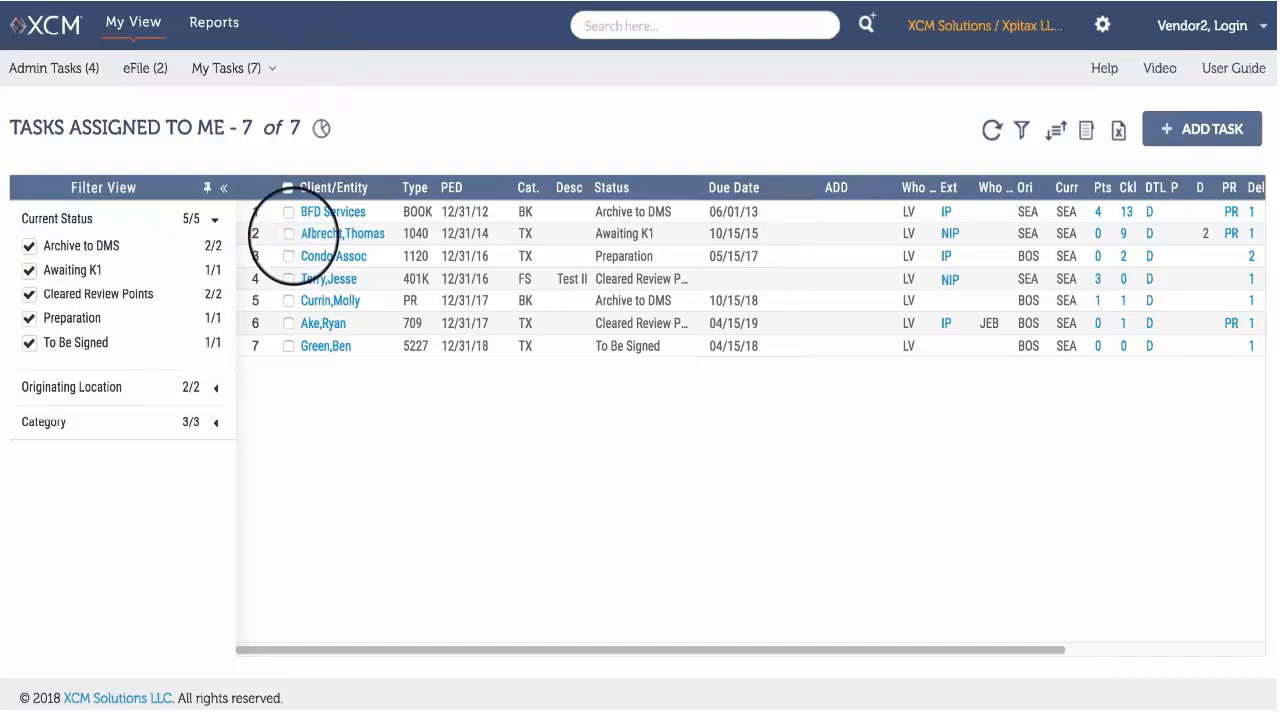
Select the 1040 and 1120 tasks in the assigned tasks list and open their extensions together for bulk editing.
click(289, 234)
click(289, 256)
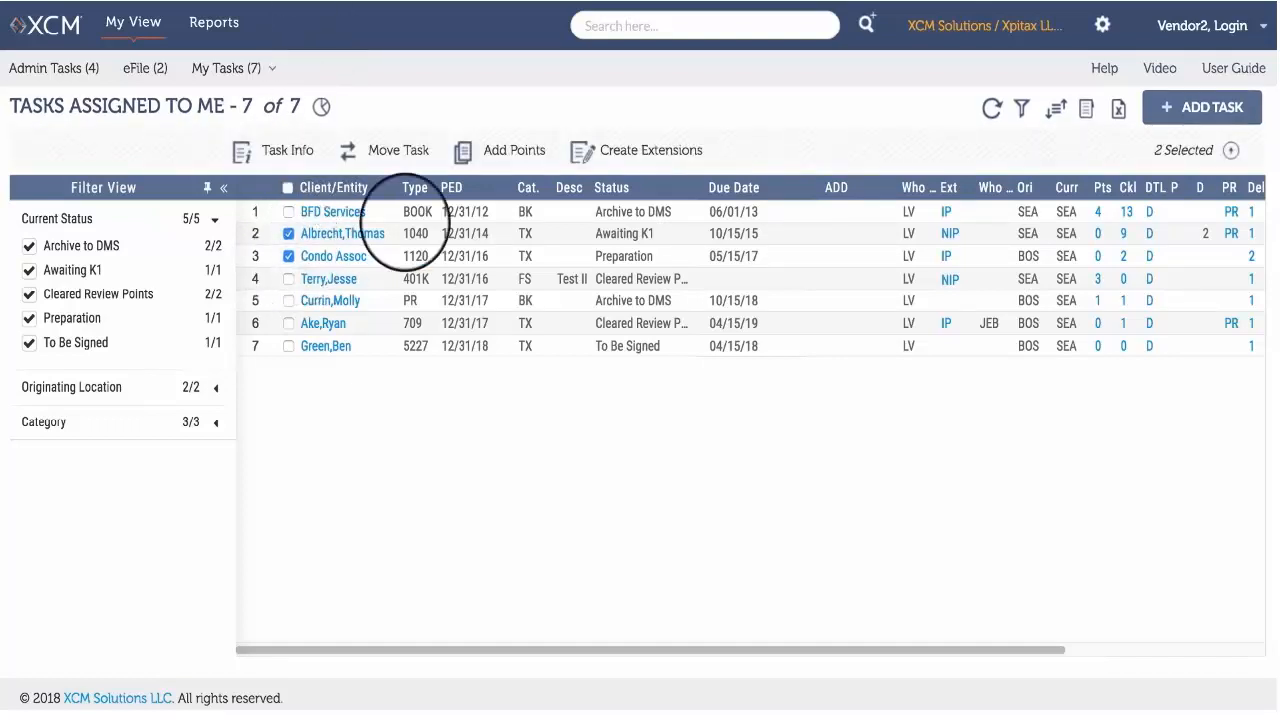
click(585, 152)
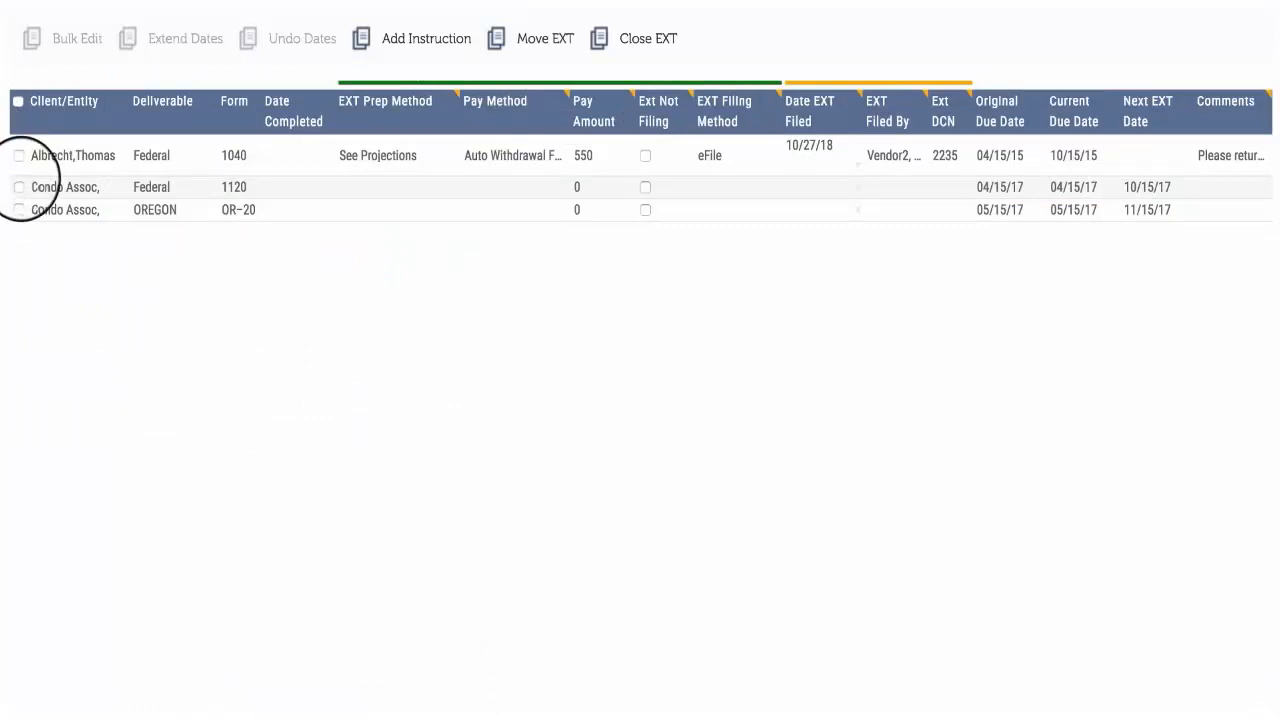
Select the two Federal deliverables, set the 1120's Date EXT Filed to 07/26/18, save and extend, and close the extensions.
click(18, 187)
click(18, 155)
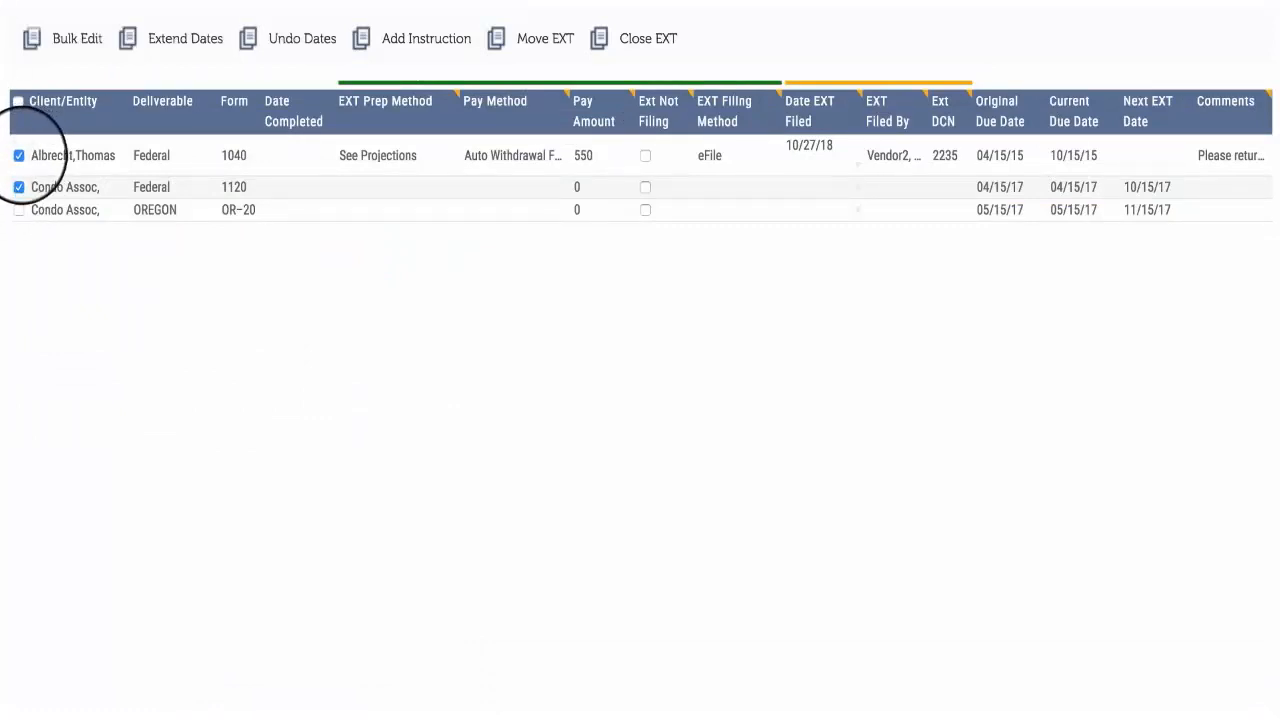
click(840, 188)
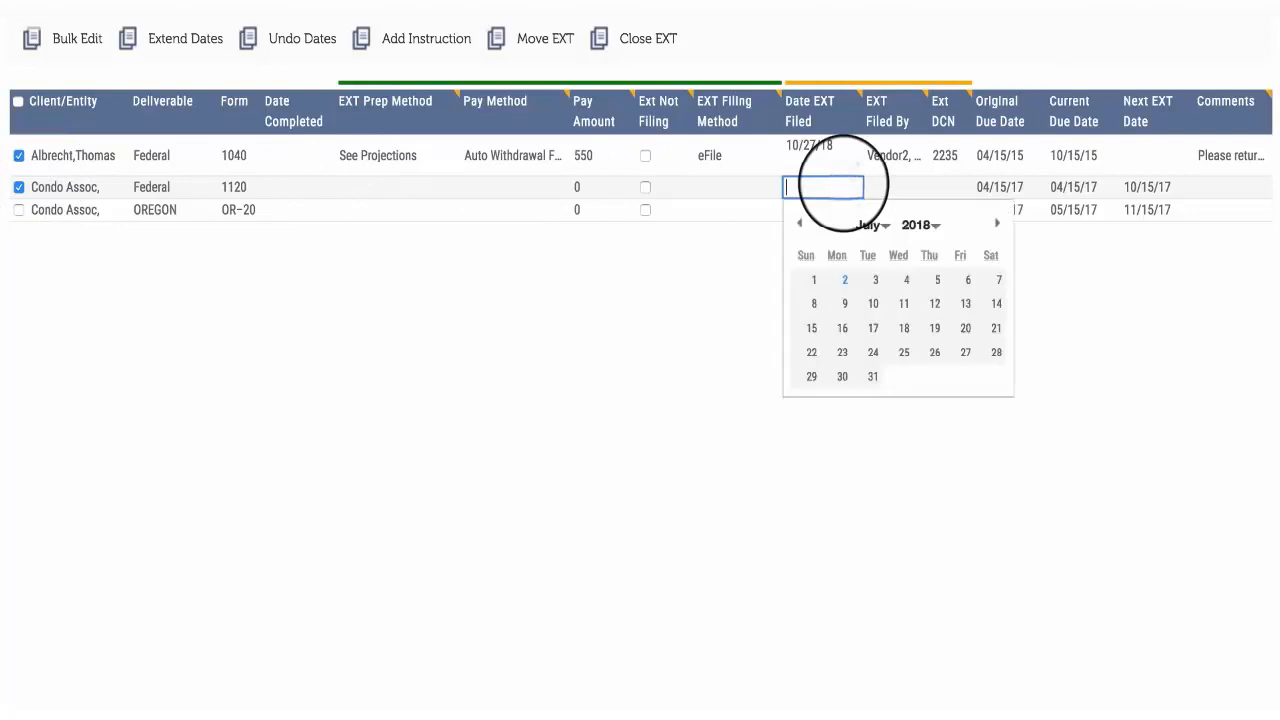
click(936, 352)
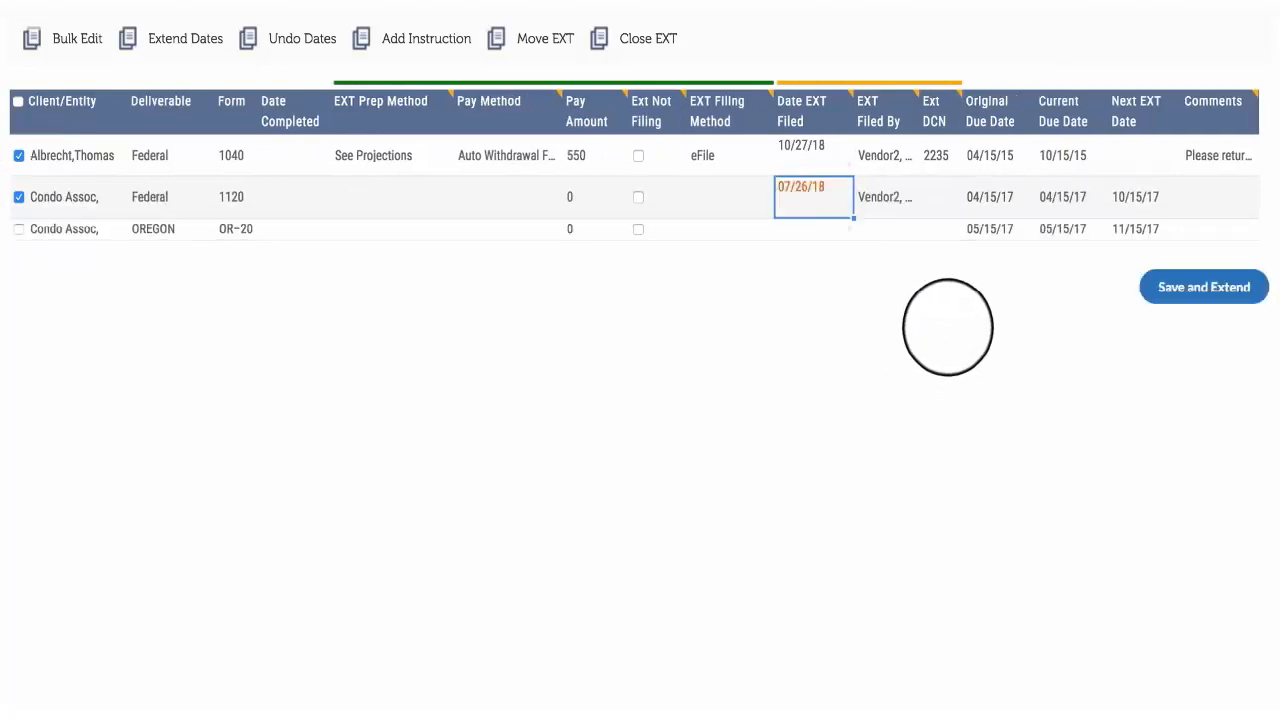
click(1174, 287)
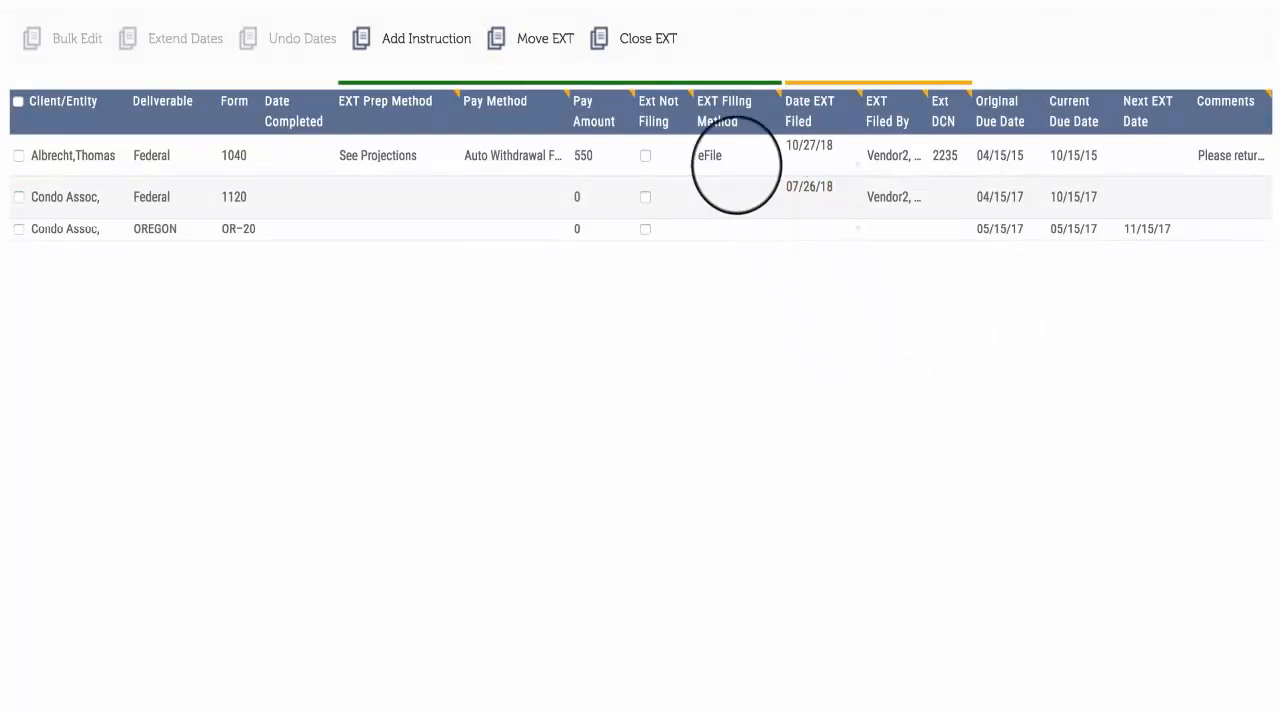
click(658, 40)
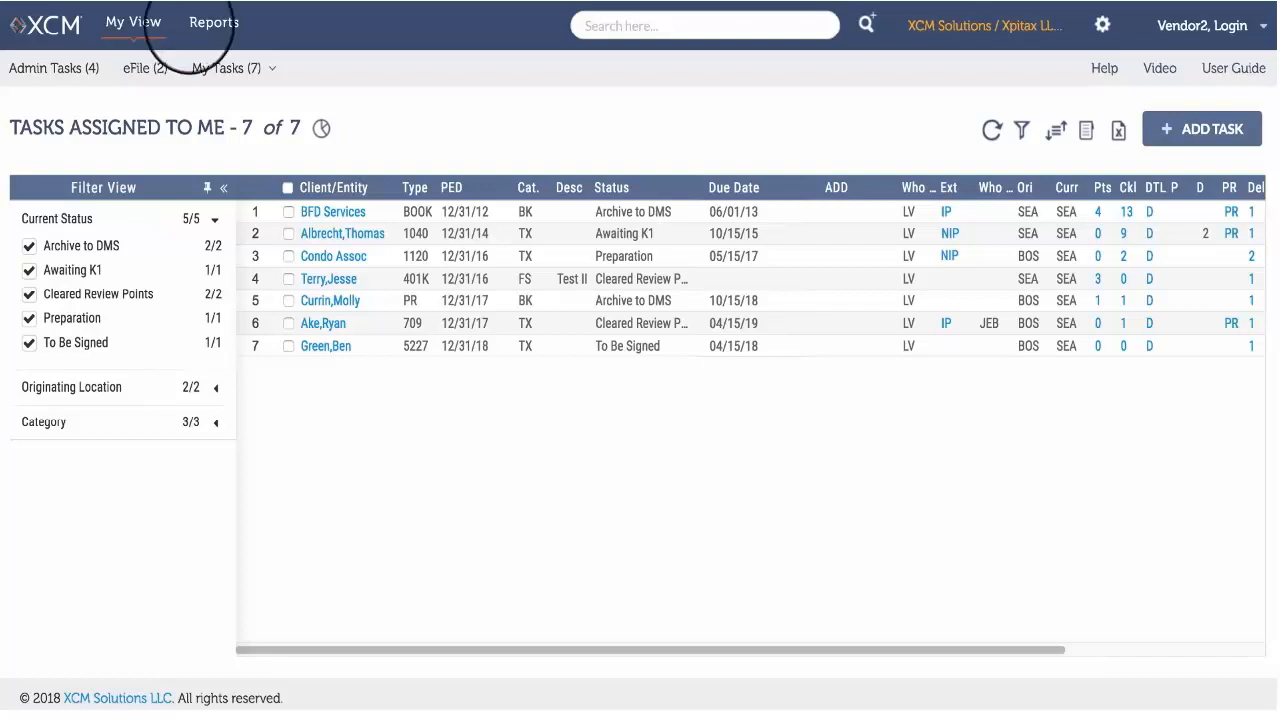
click(220, 68)
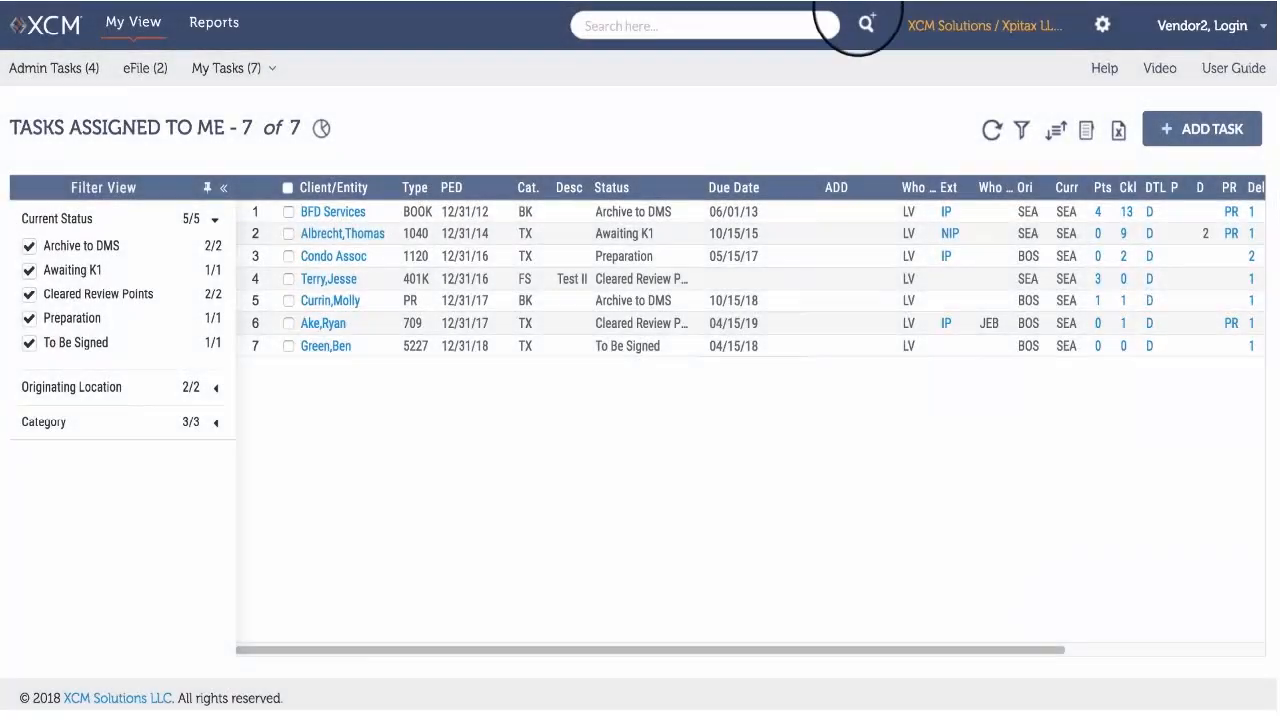
Open the advanced search with its additional filters and set Ext Task Category to Exclude Extensions and Extension Status to All Complete.
click(866, 26)
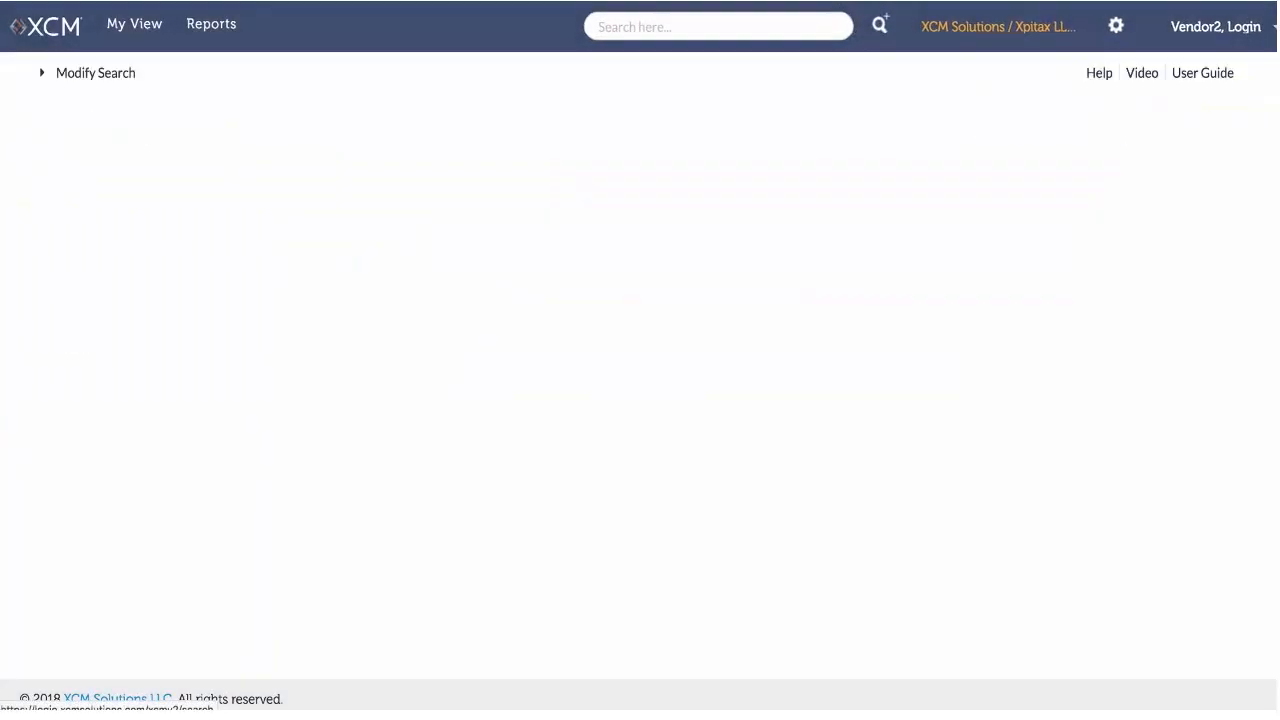
click(52, 506)
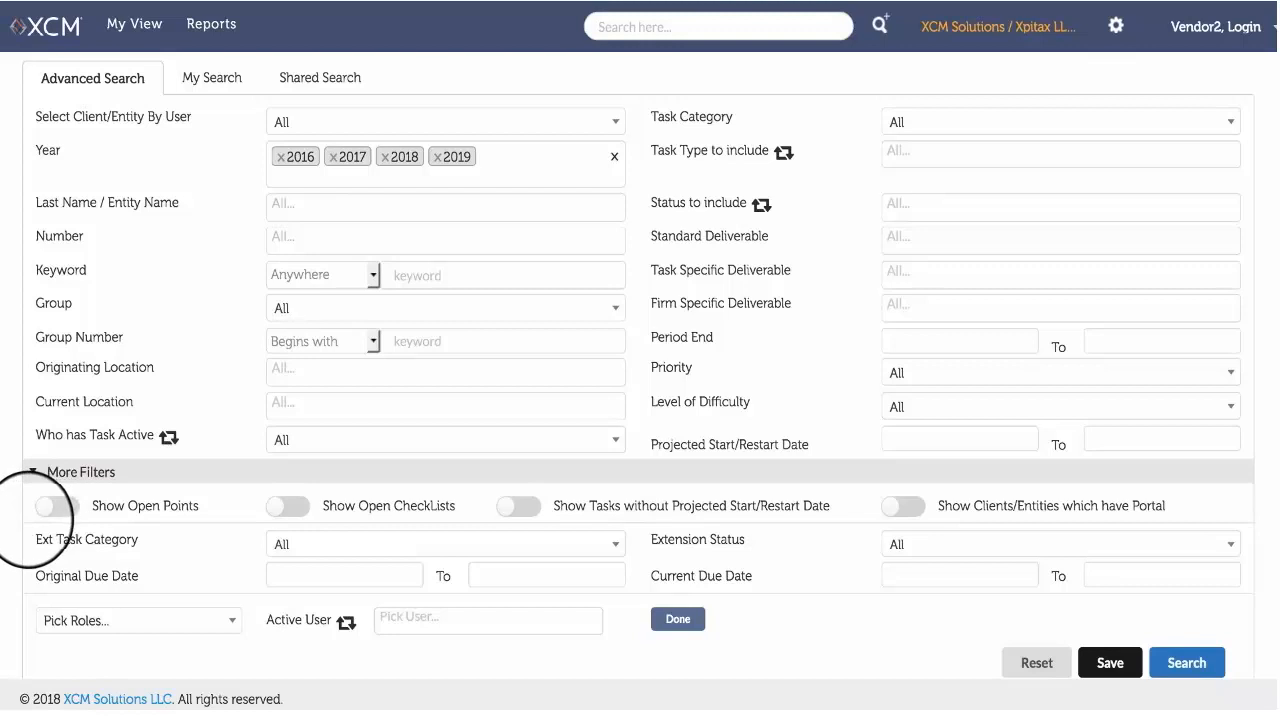
click(328, 541)
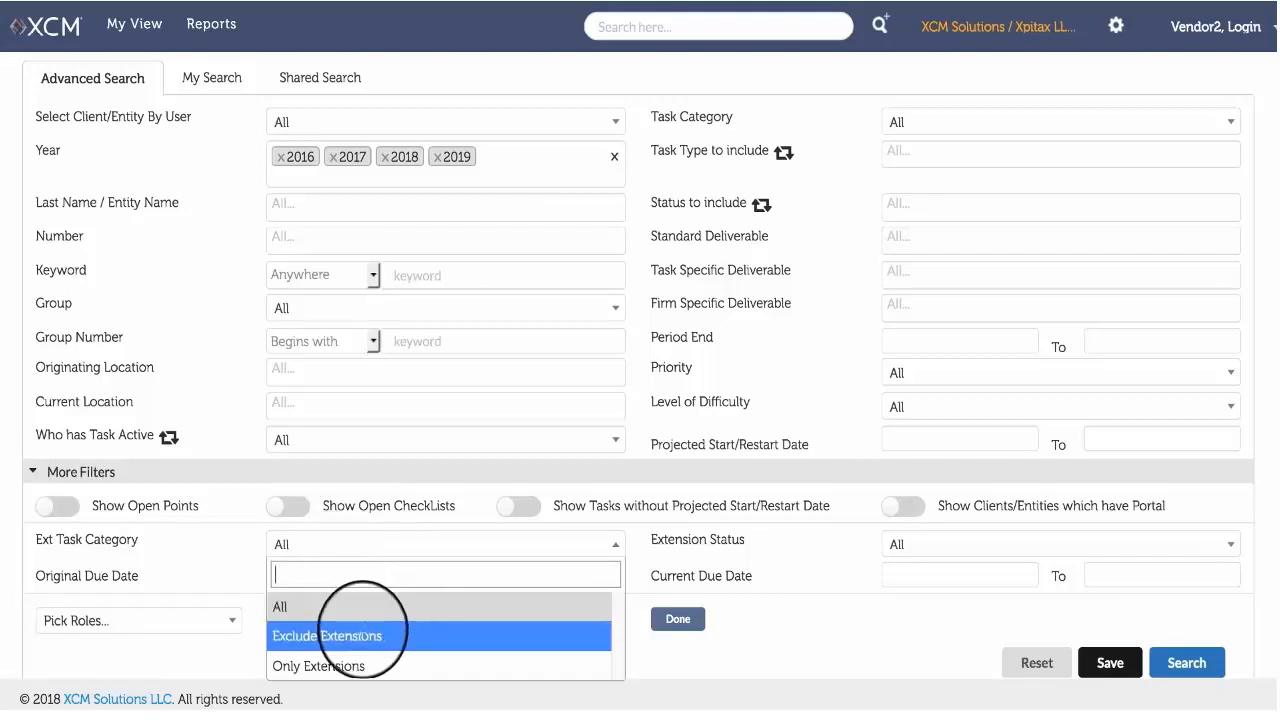
click(362, 636)
click(322, 574)
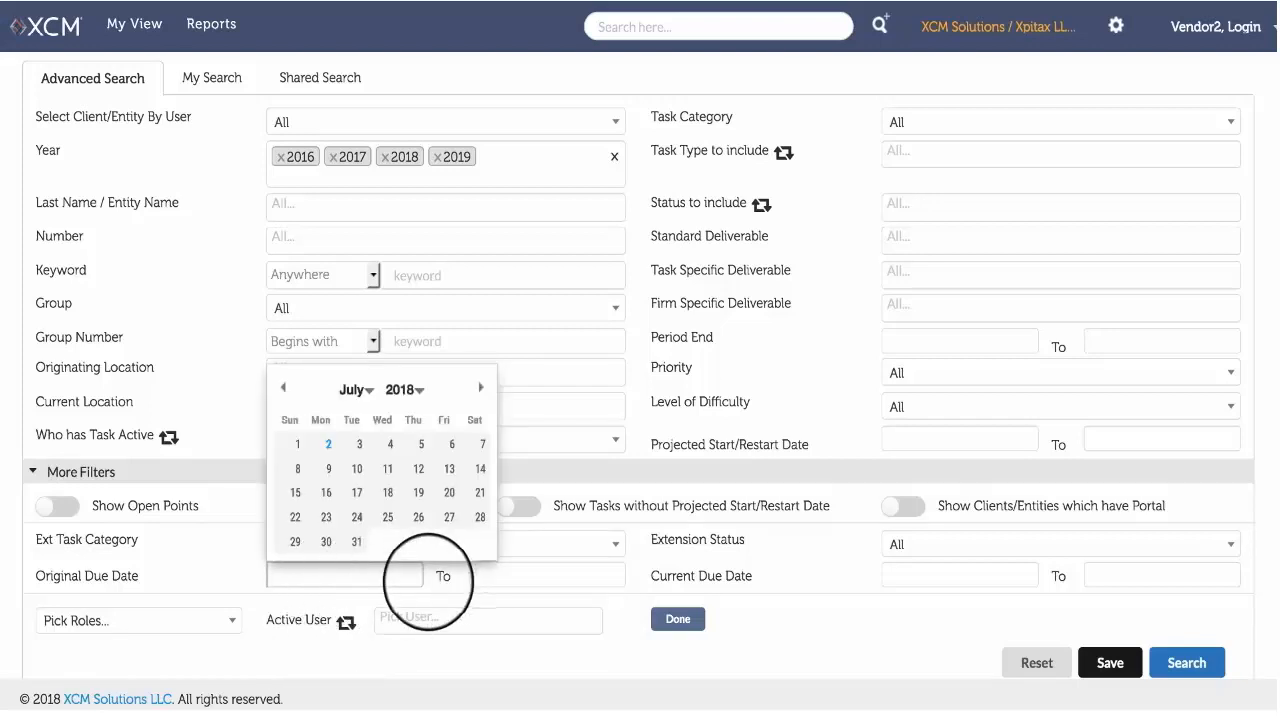
click(483, 576)
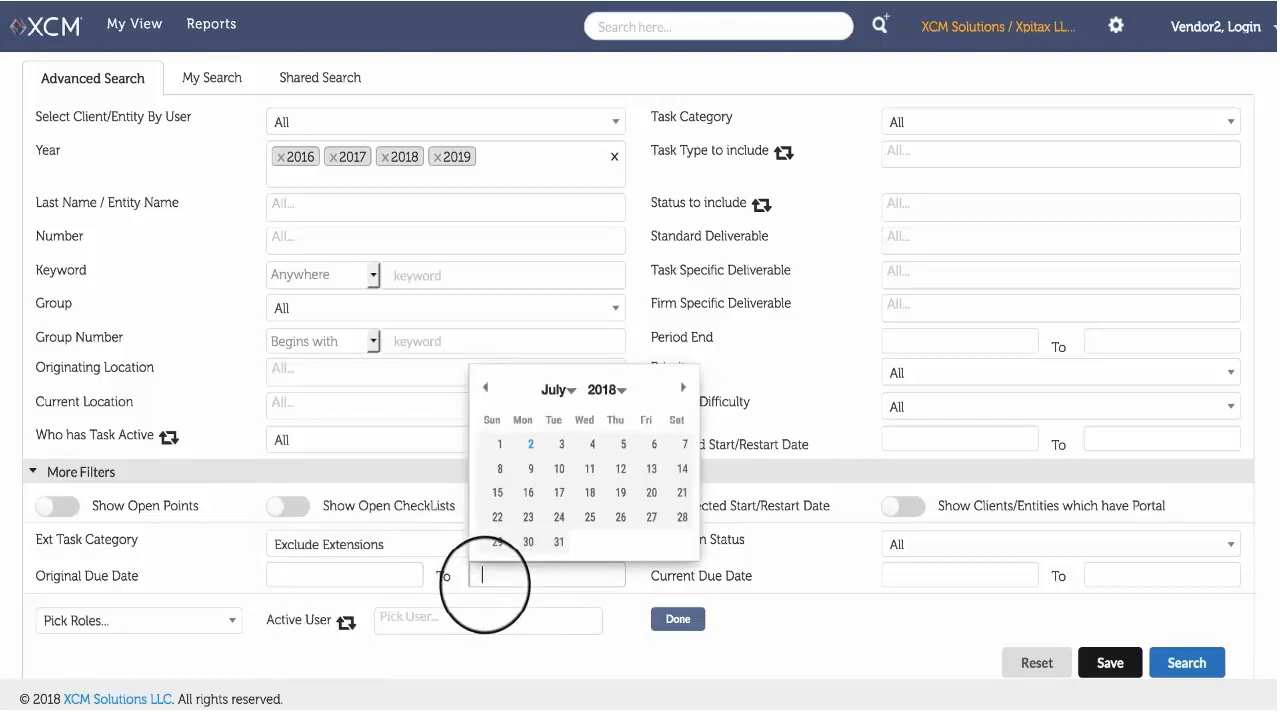
click(966, 542)
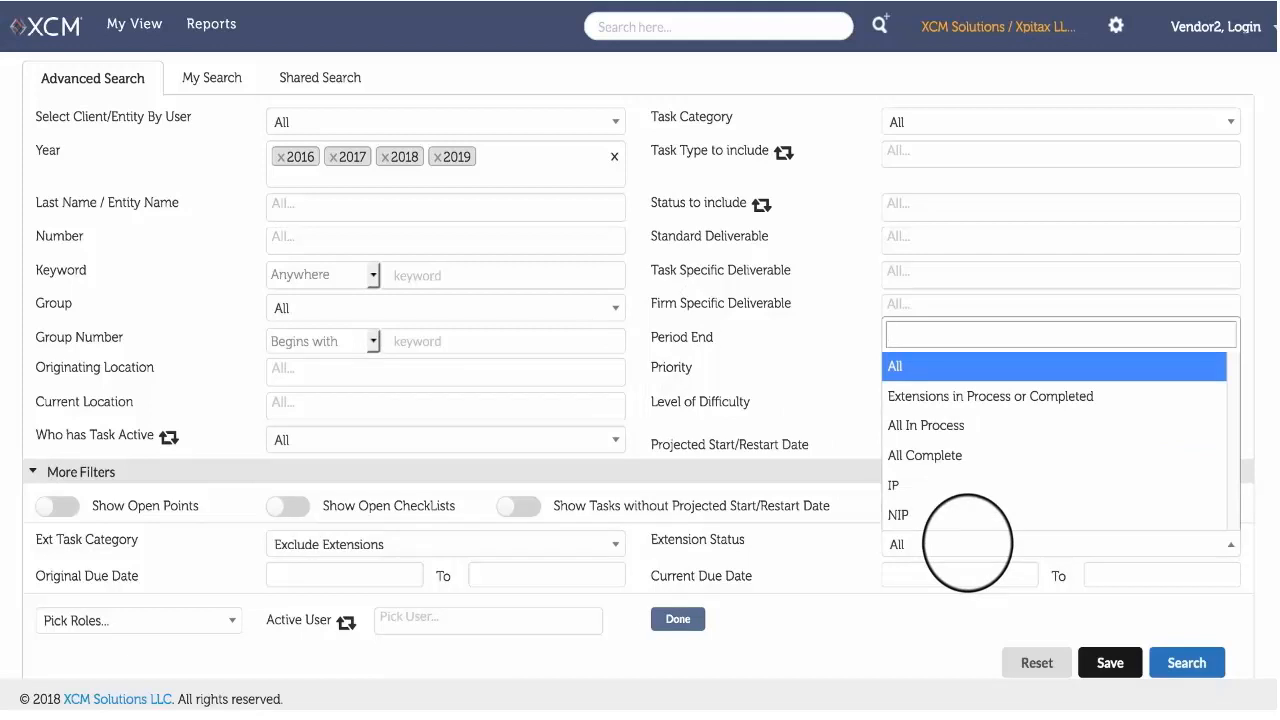
click(962, 455)
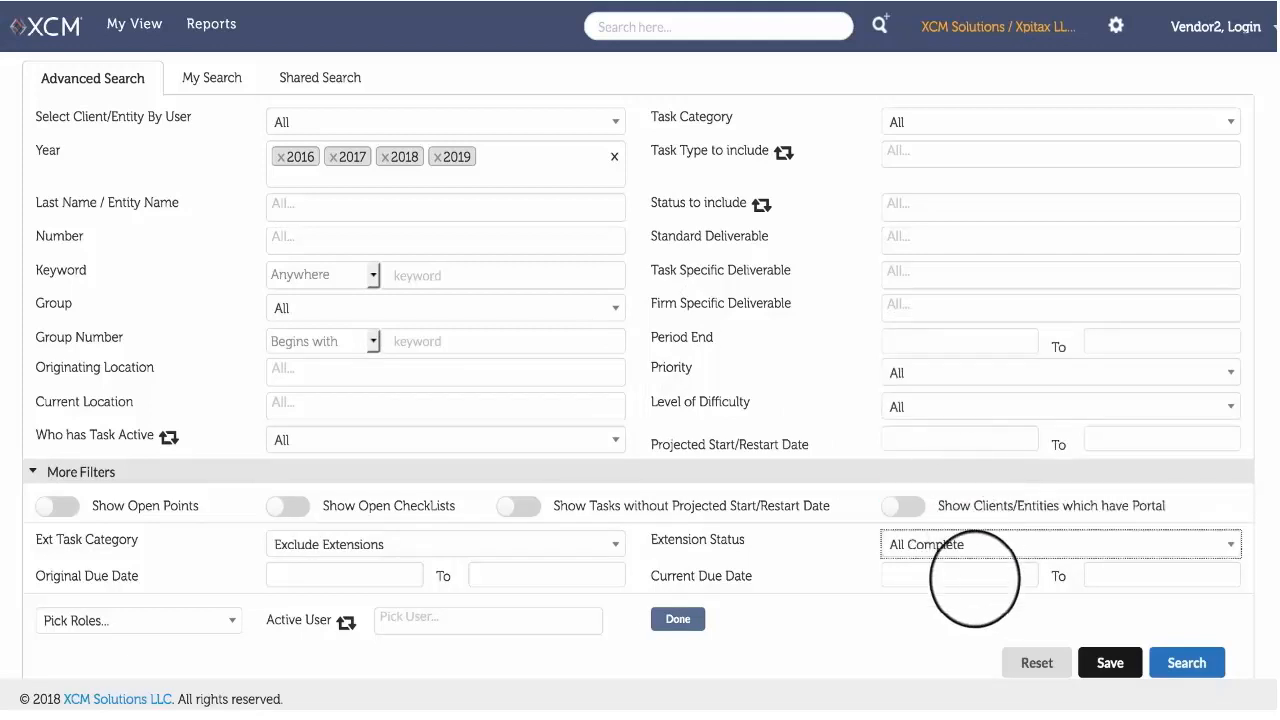
Set the Current Due Date range to 07/31/2018 through 08/25/2018 and run the search.
click(975, 578)
click(971, 539)
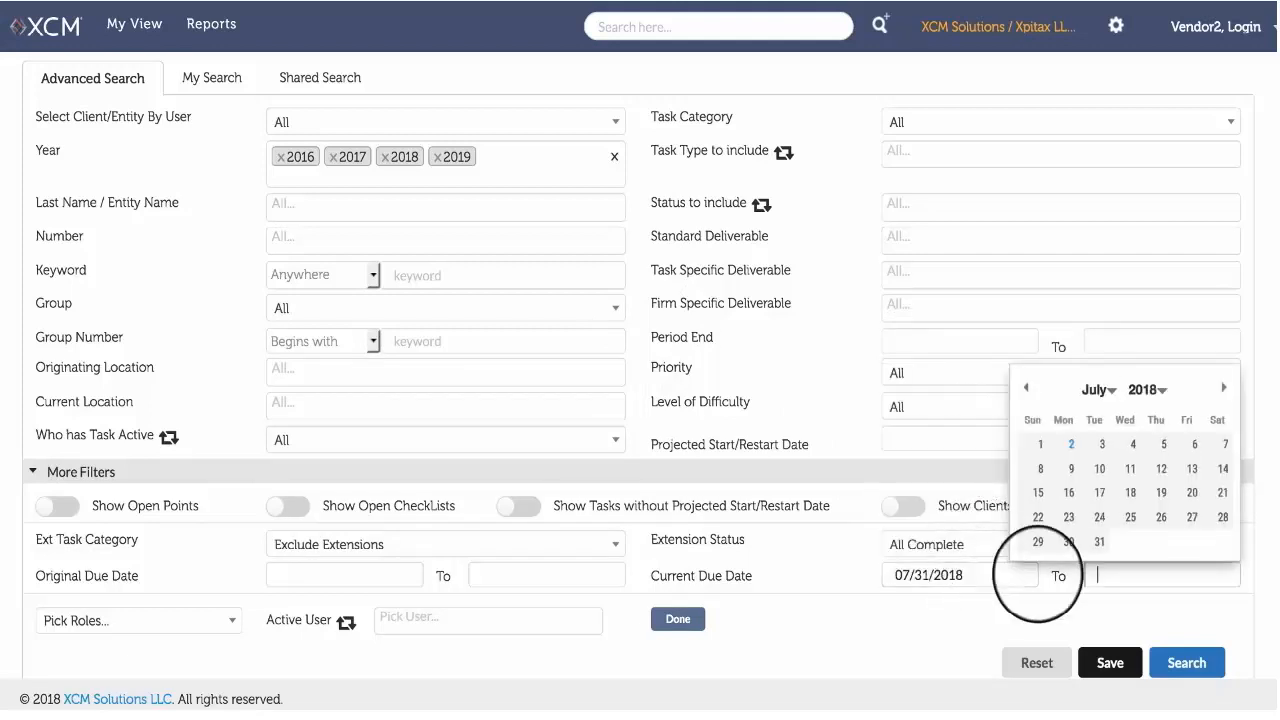
click(1222, 387)
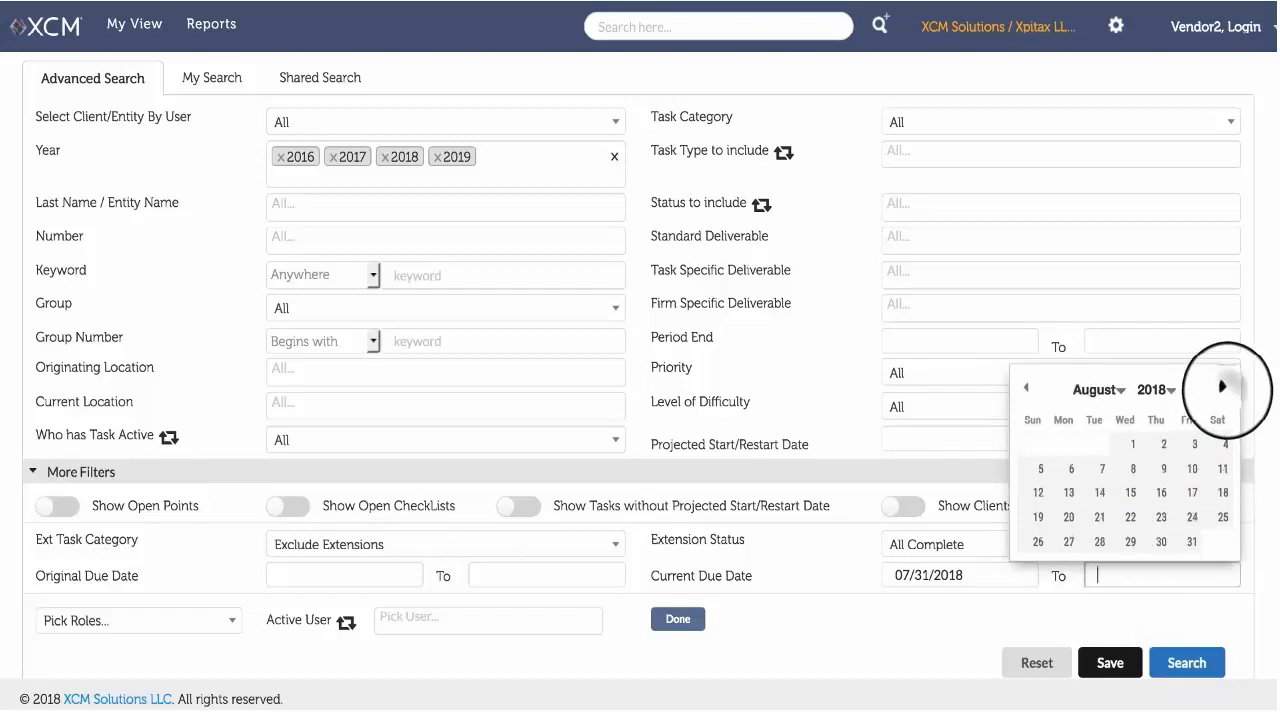
click(1222, 517)
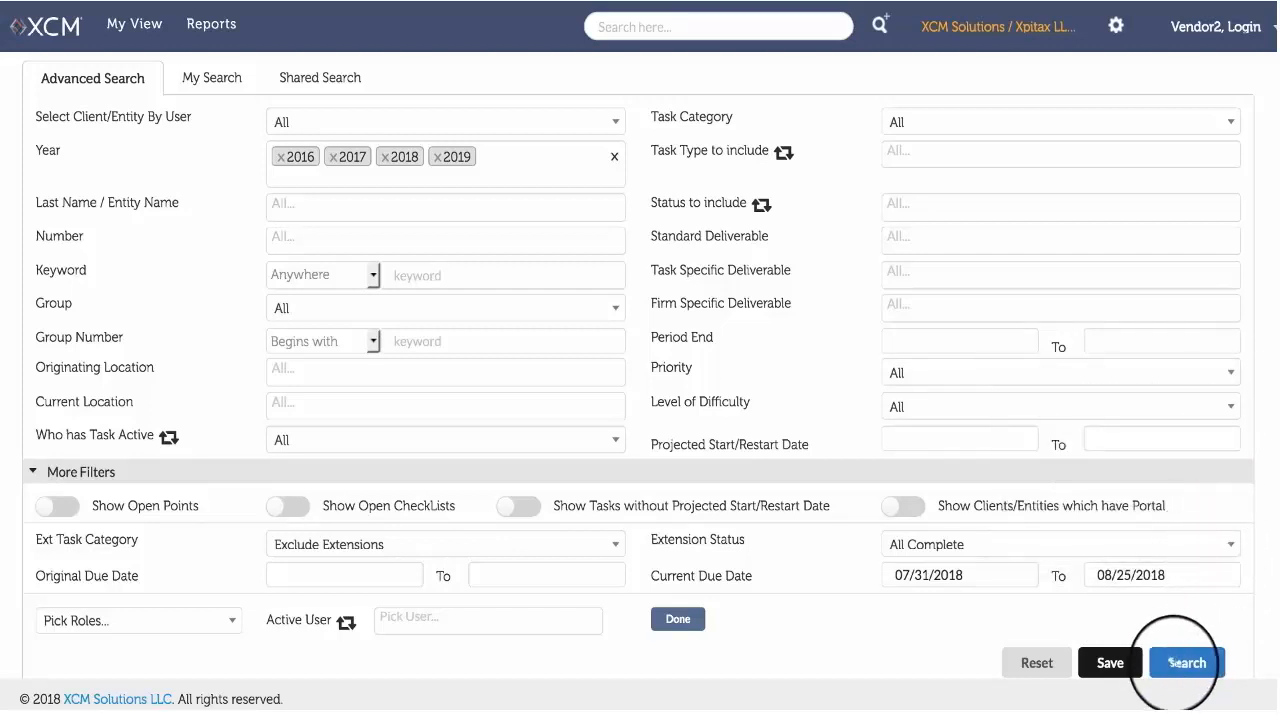
click(1186, 660)
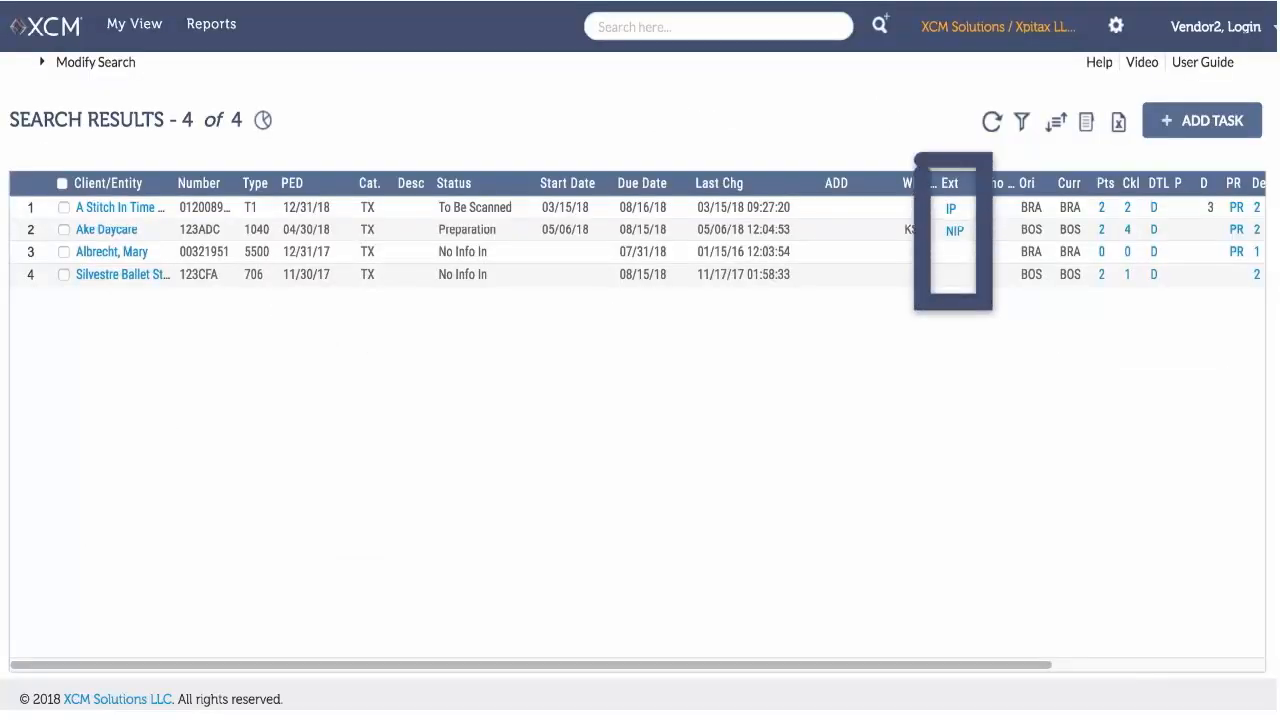